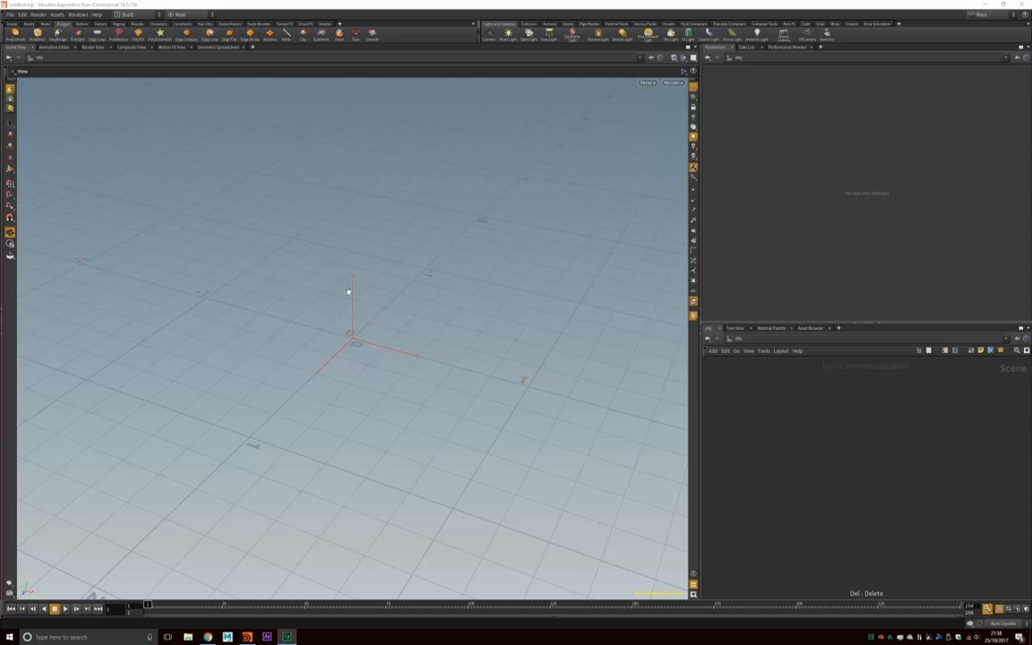
- Examine the rocket reference photo in the web browser and return to the empty Houdini scene
drag(343, 281, 240, 559)
click(207, 637)
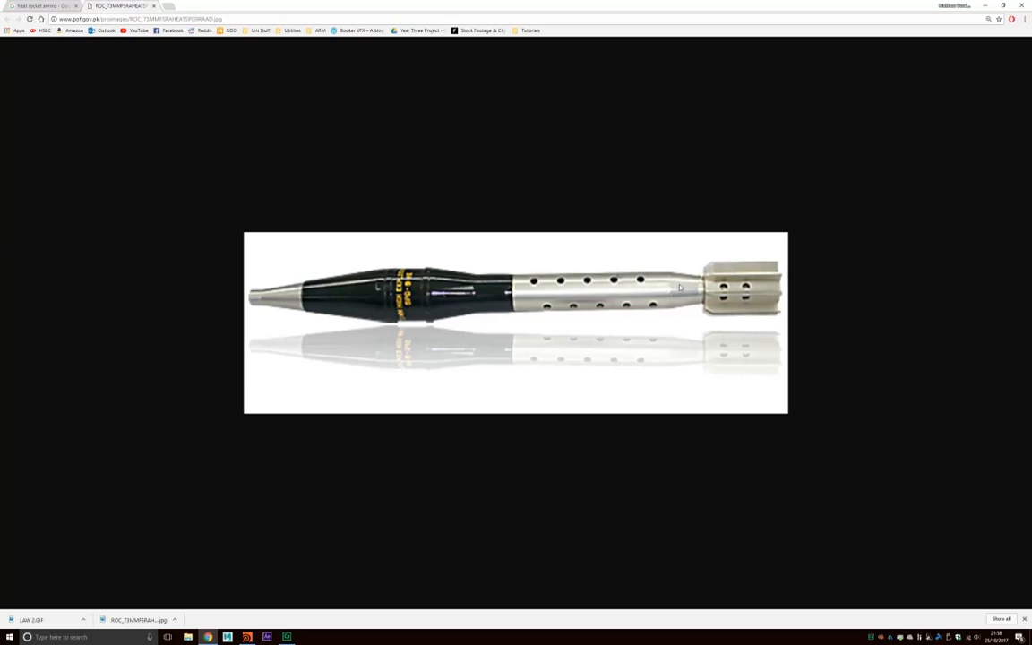
click(248, 637)
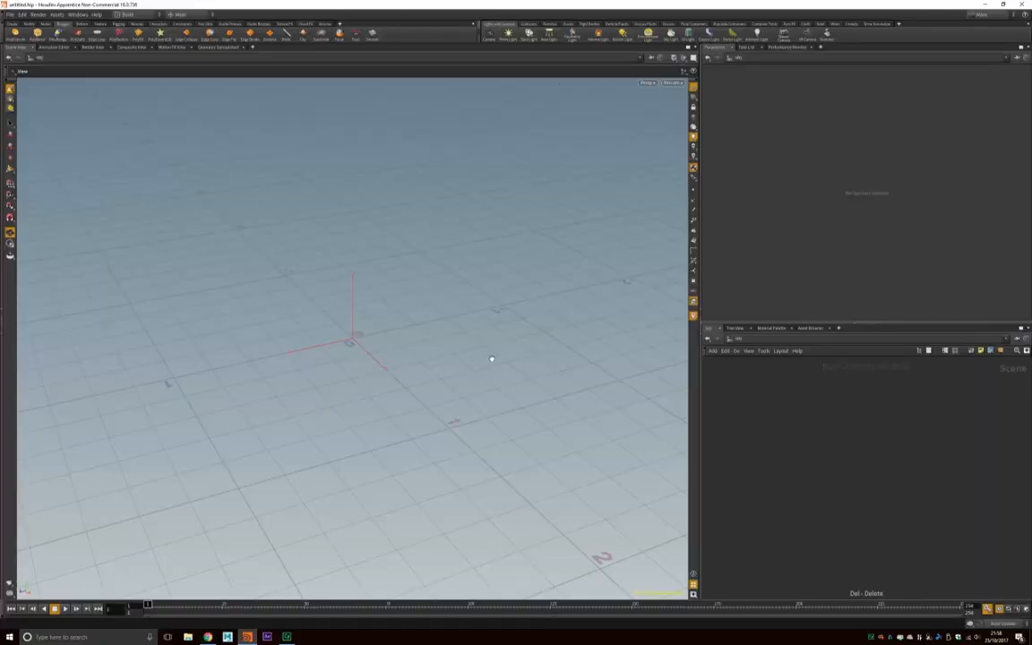
- Switch the scene viewport from perspective to the Right view
click(648, 82)
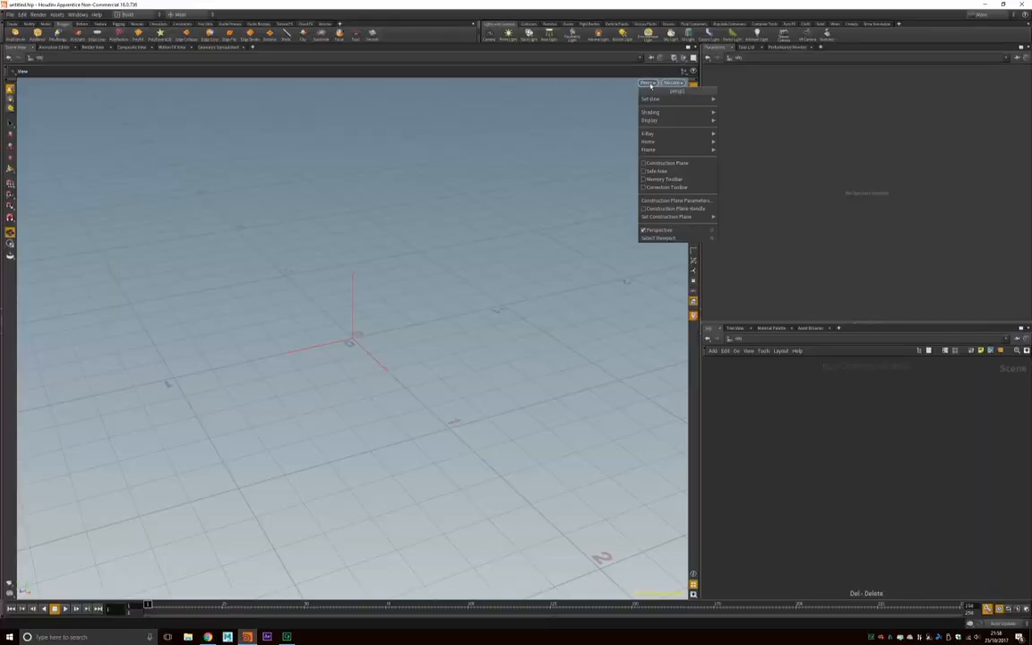
mouse_move(690, 98)
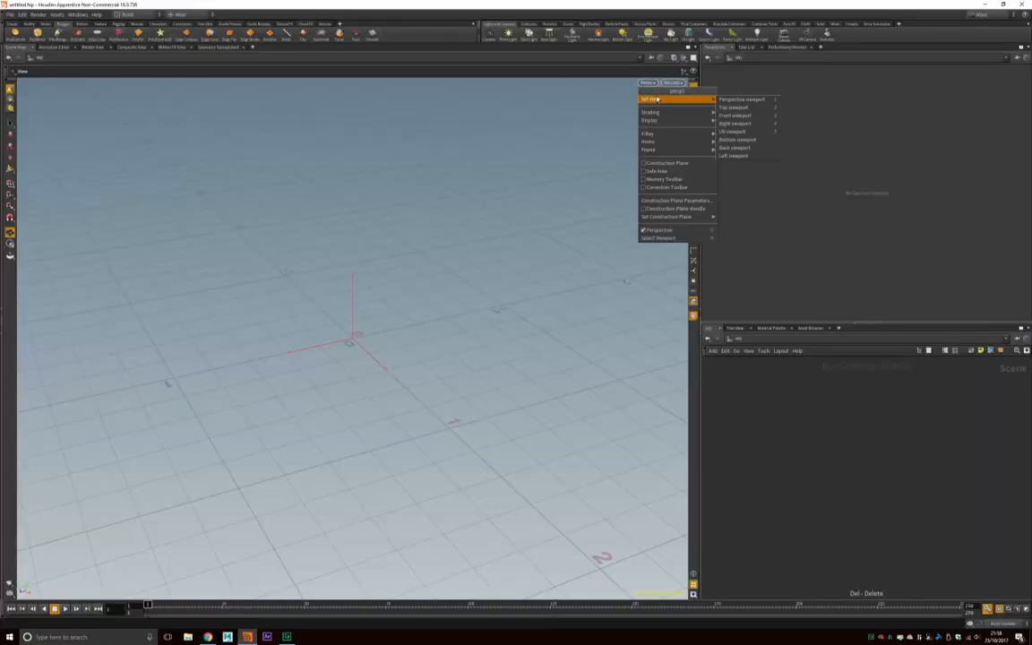
click(733, 123)
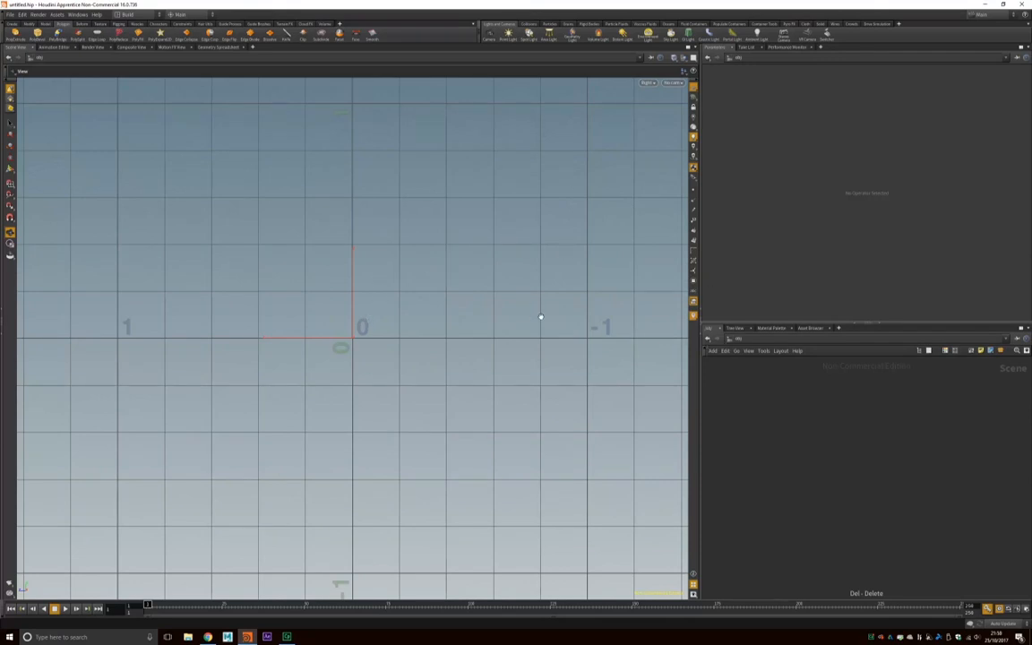
- Load the rocket JPG from the MissileModel/tex folder as the background image of the Right view
key(d)
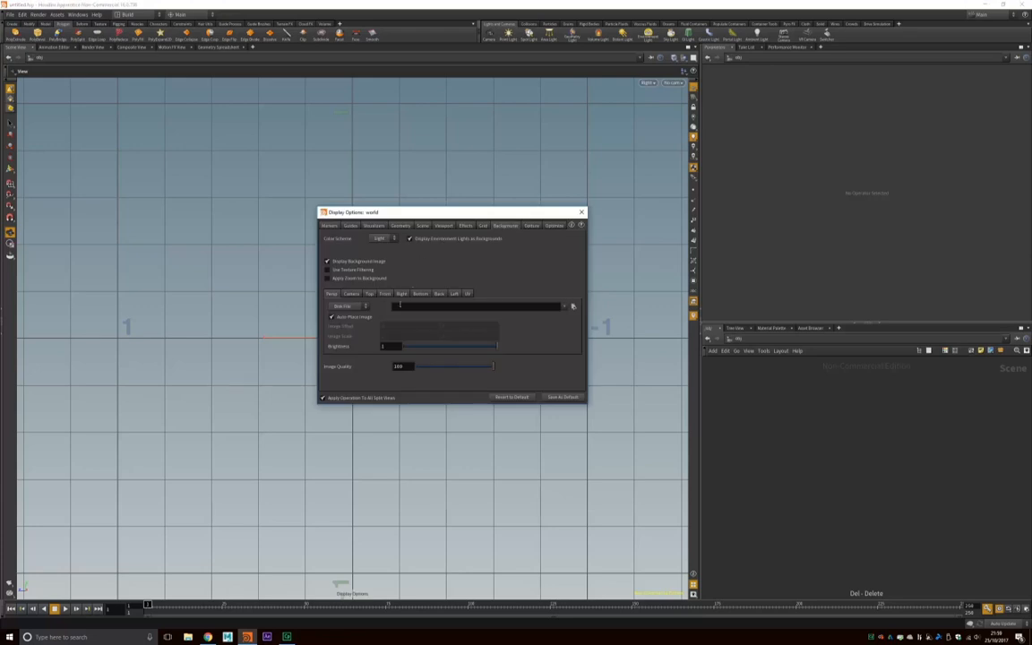
click(403, 294)
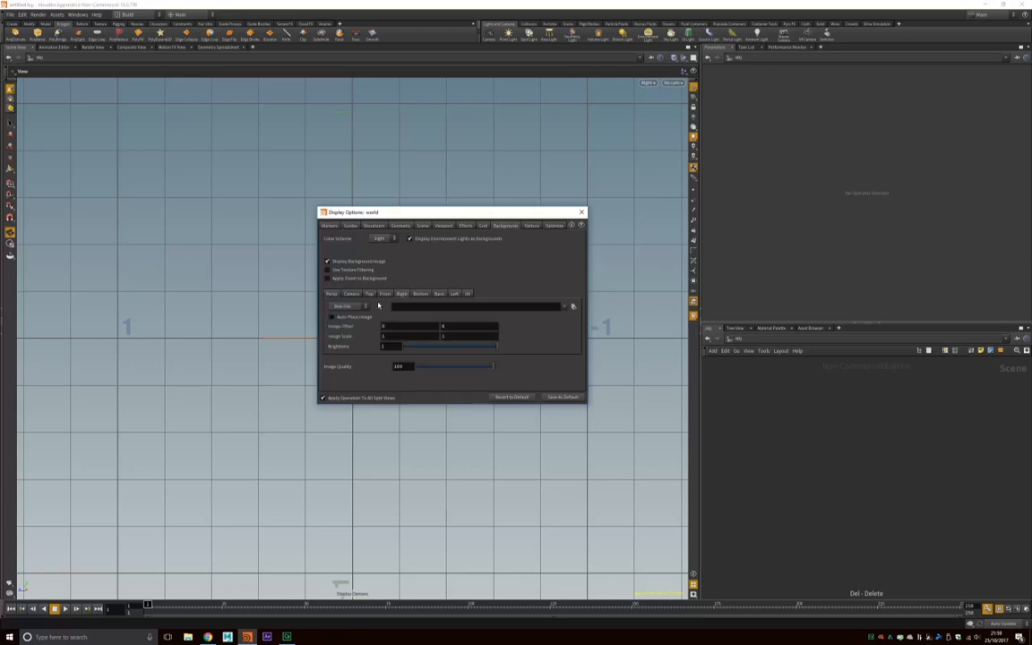
click(574, 306)
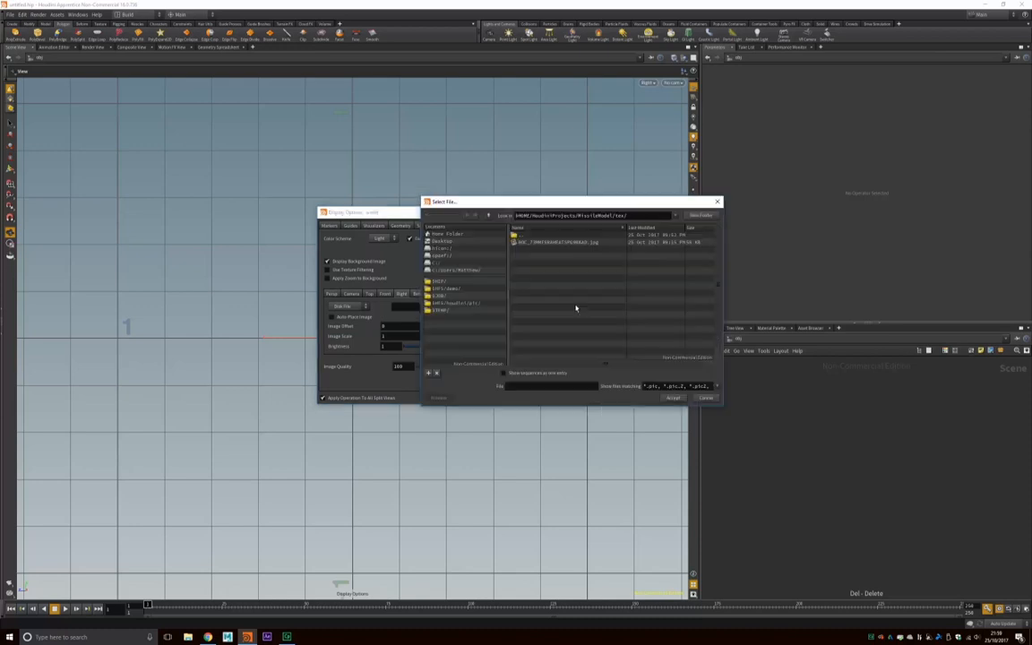
click(538, 242)
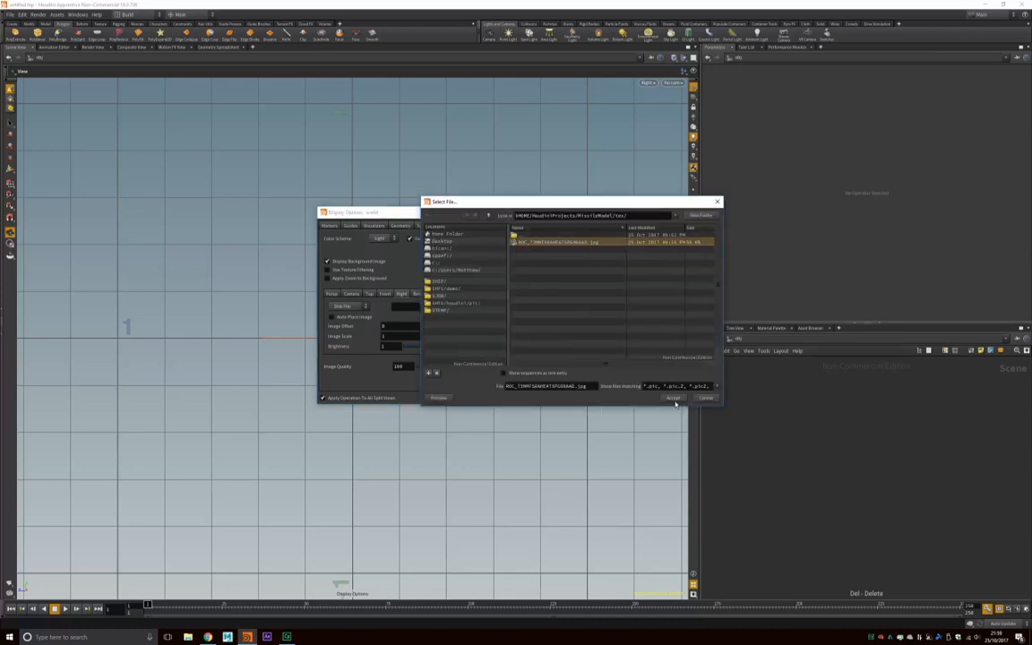
click(674, 398)
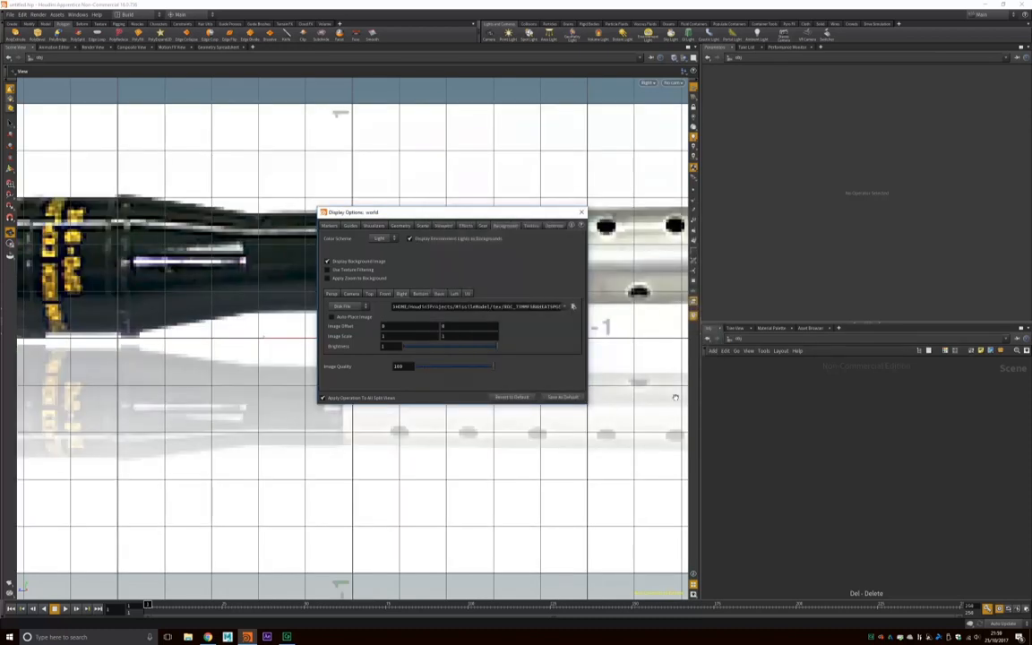
click(583, 212)
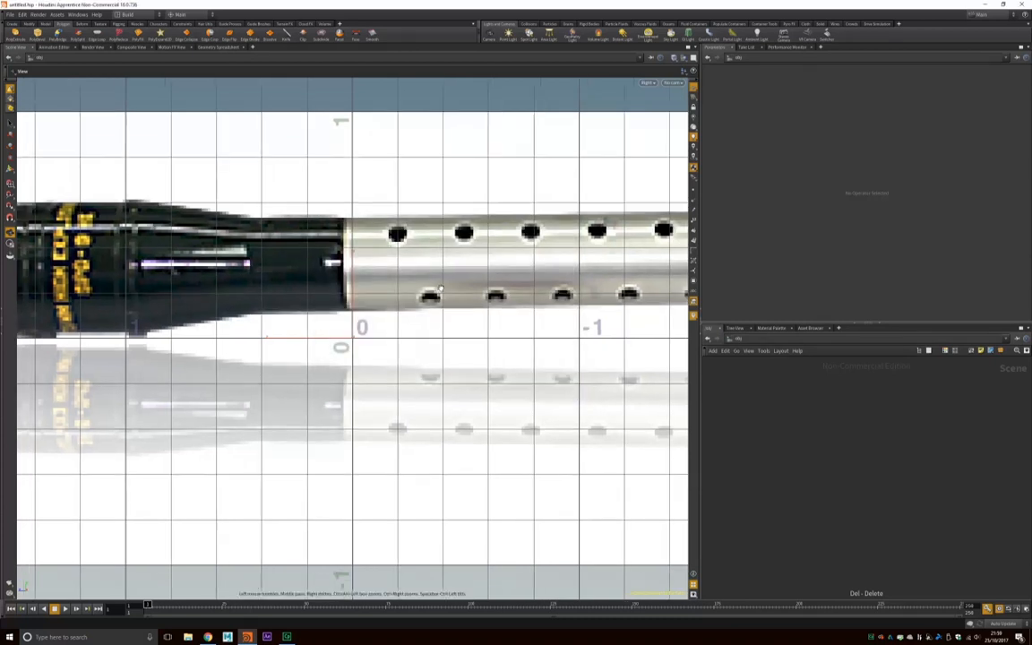
- Set the Right view background image's vertical offset to -0.325 so the rocket is centred on the horizontal axis
scroll(440, 289, down, 10)
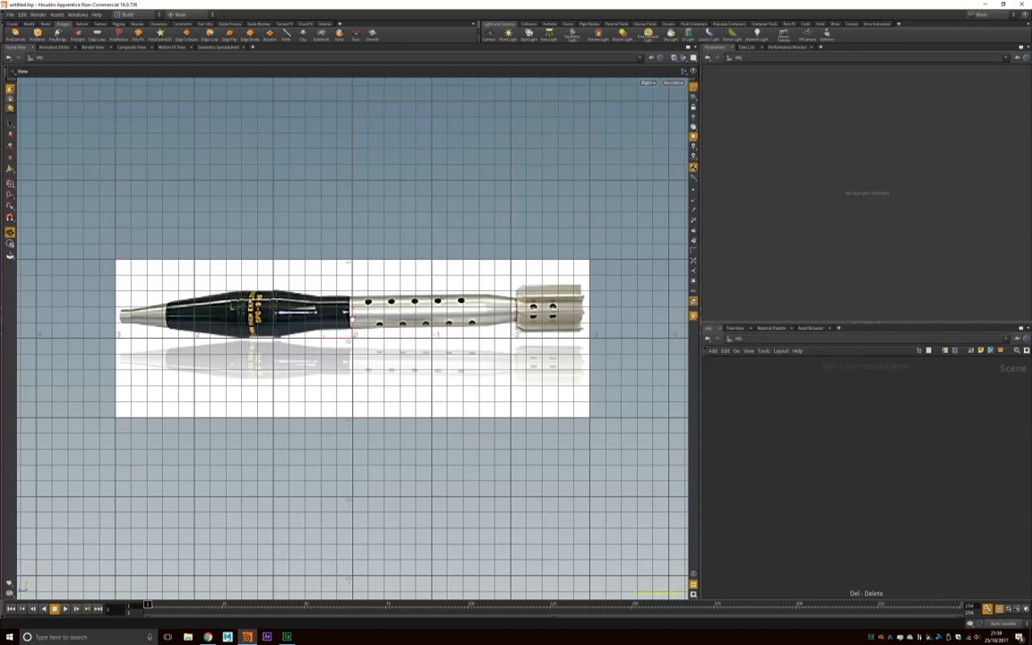
key(d)
drag(404, 237, 736, 166)
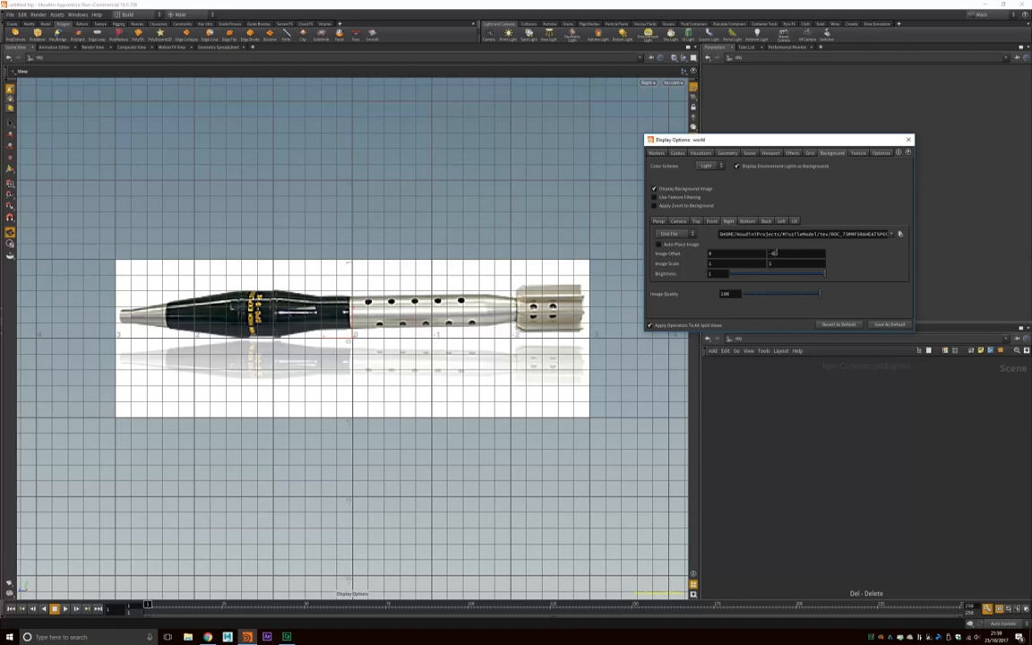
key(Return)
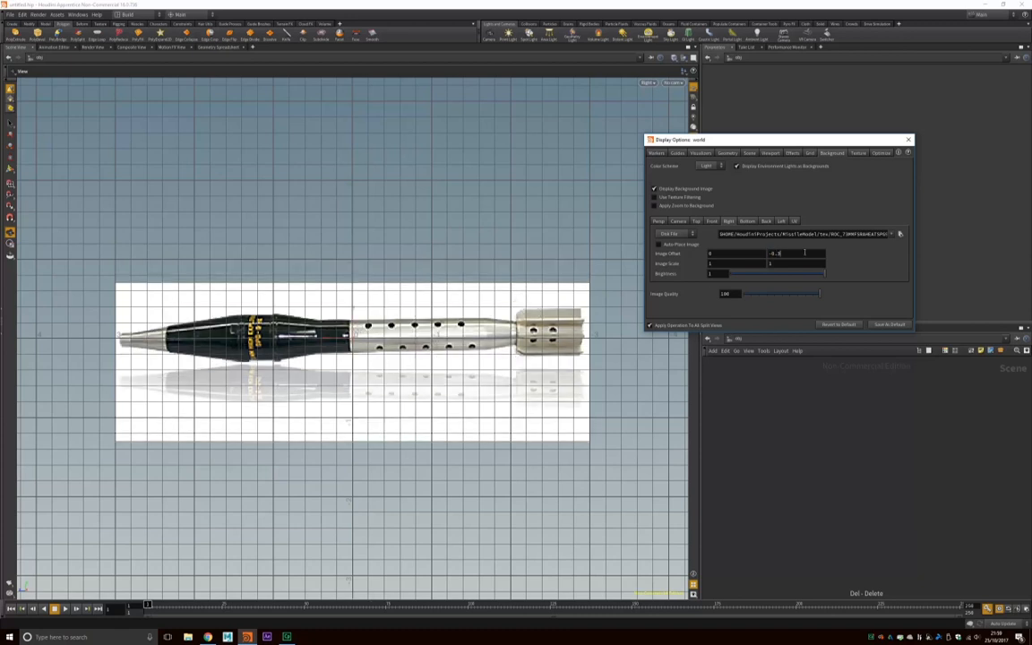
key(Return)
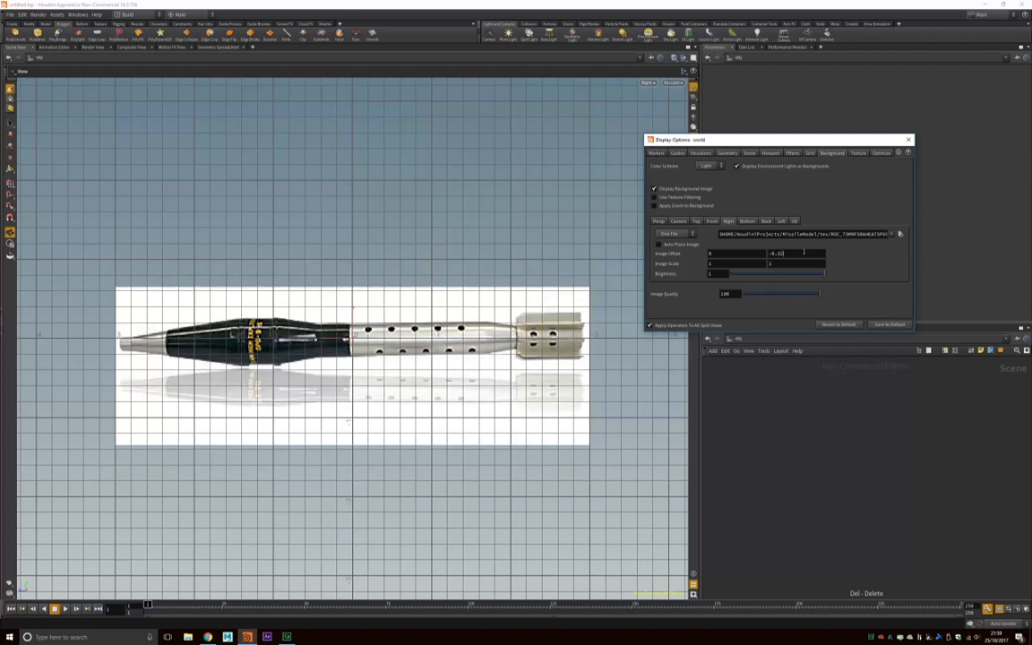
text(5)
key(Return)
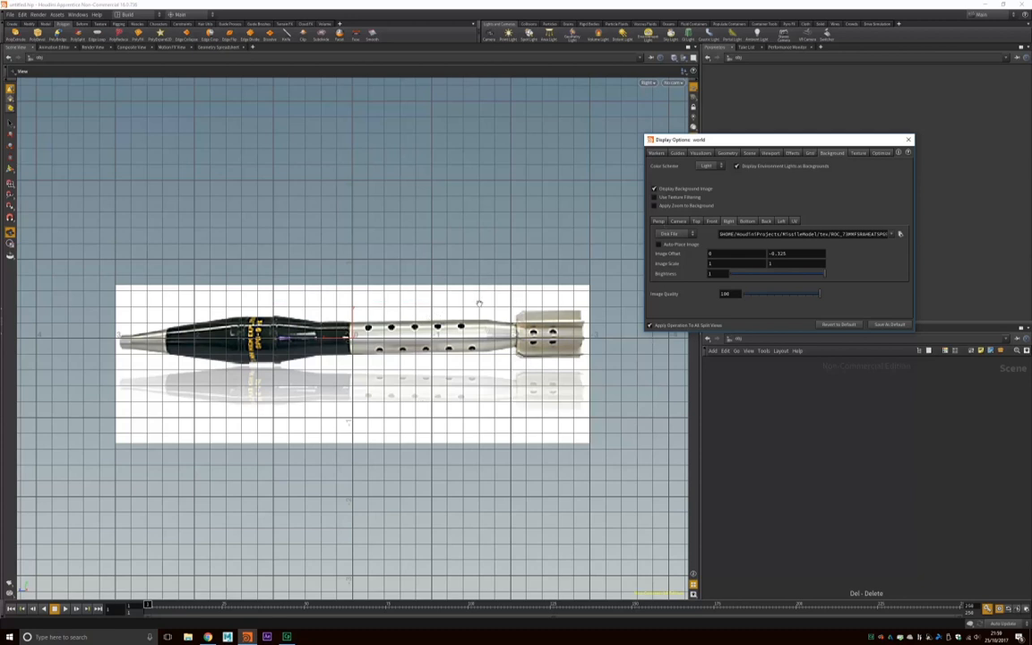
click(909, 141)
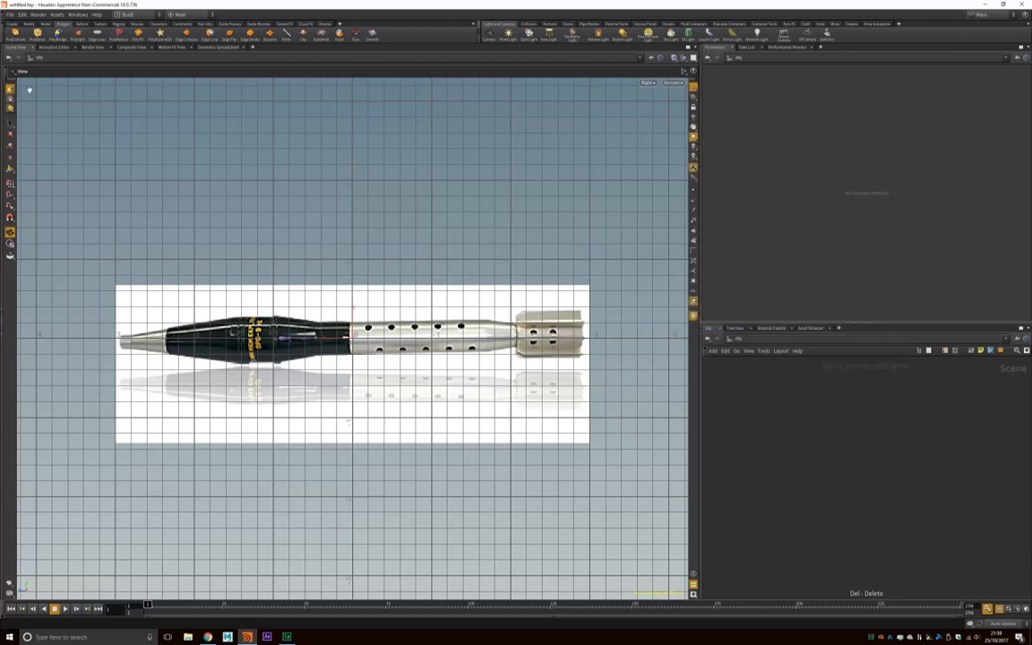
- Create a polygon tube at the origin and set its X rotation to 90 so it lies along the rocket
click(13, 24)
click(47, 35)
click(367, 352)
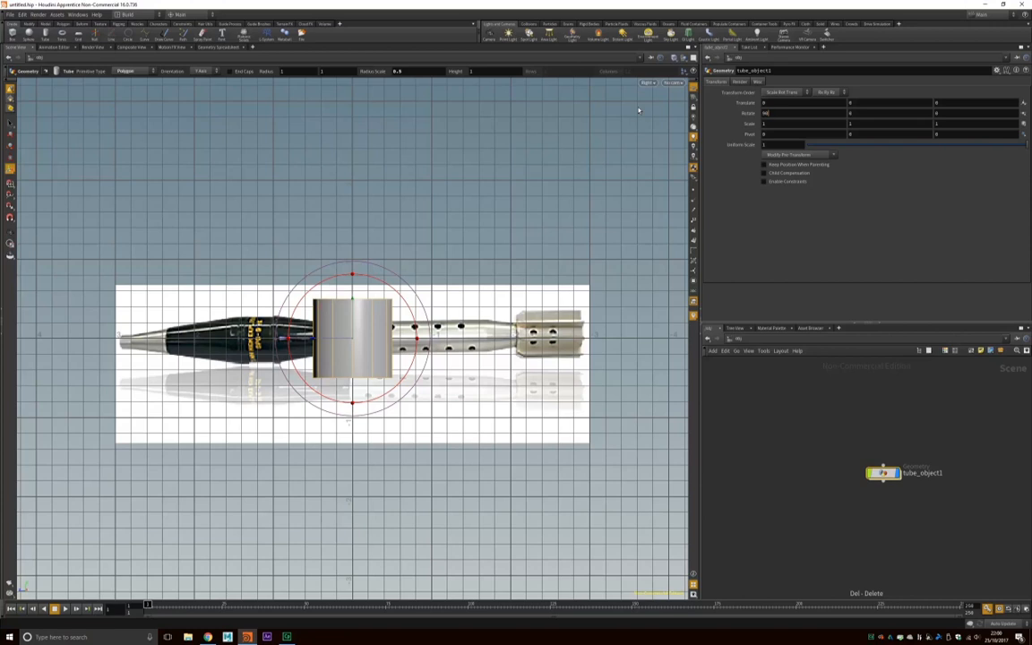
key(Return)
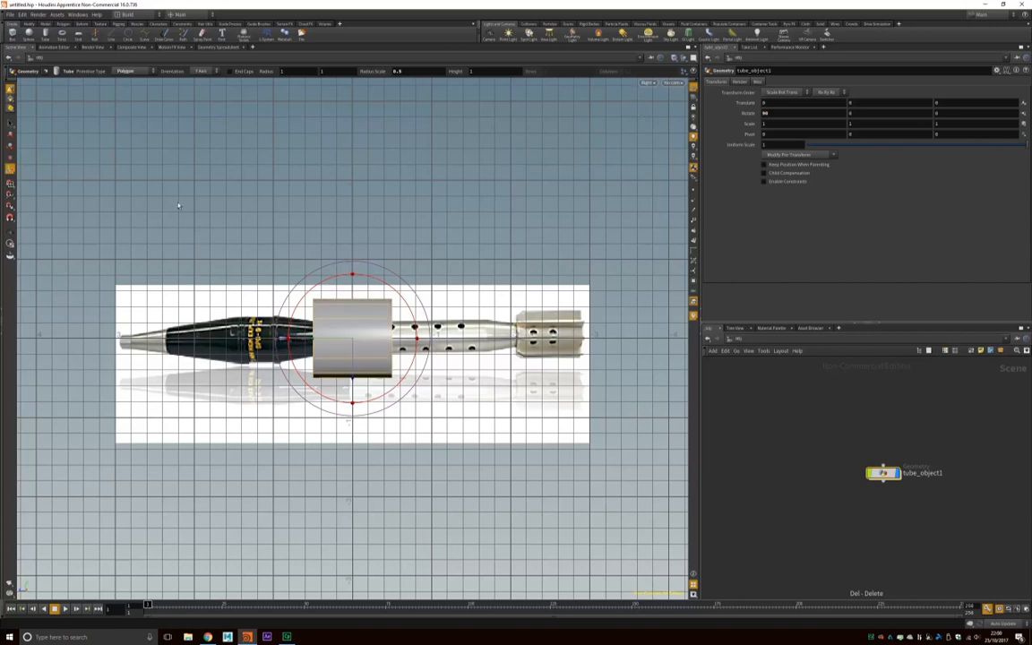
- Reduce the tube's Z scale to about 0.48 and nudge it vertically to match the rocket body's thickness
click(11, 146)
drag(353, 276, 353, 318)
key(Escape)
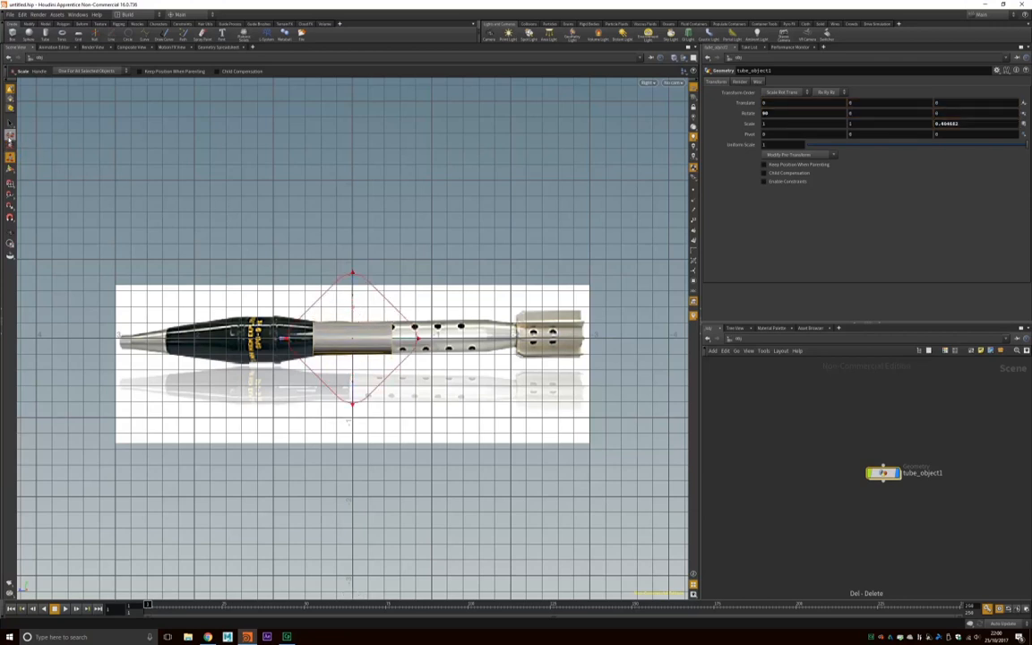
drag(352, 387, 352, 384)
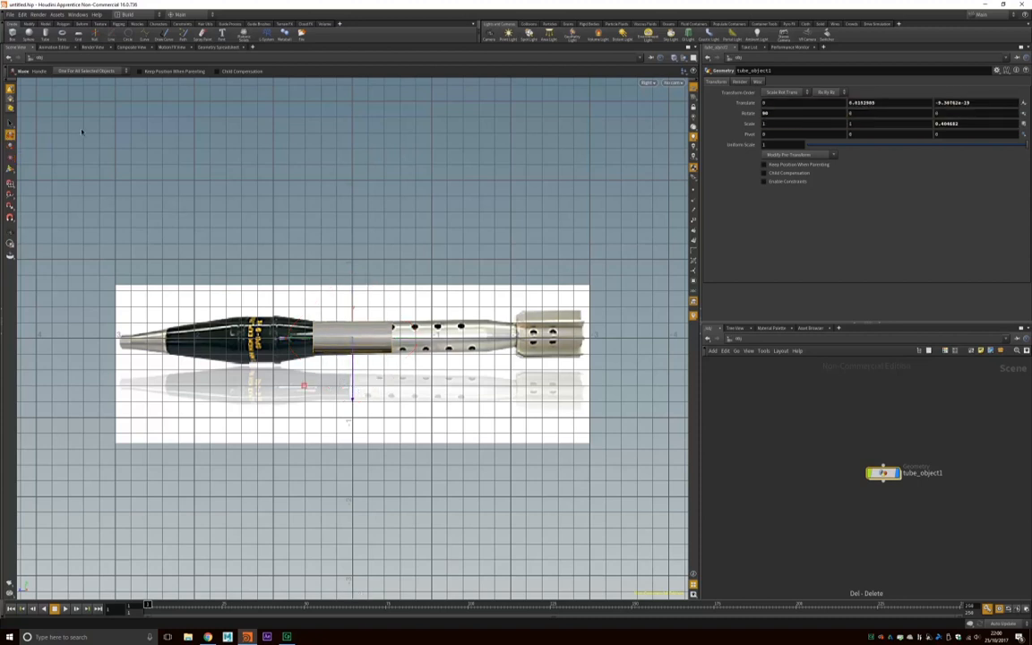
- Stretch the tube's Y scale to about 5.9 to span the rocket's length and realign it vertically with the reference
key(e)
drag(405, 338, 652, 338)
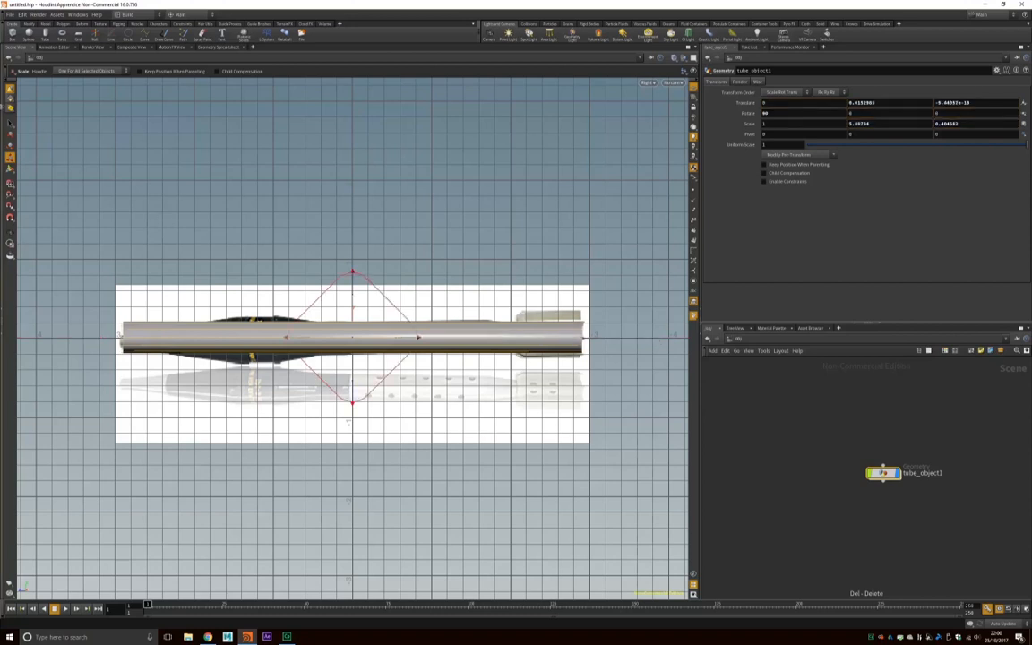
click(10, 134)
drag(355, 375, 355, 377)
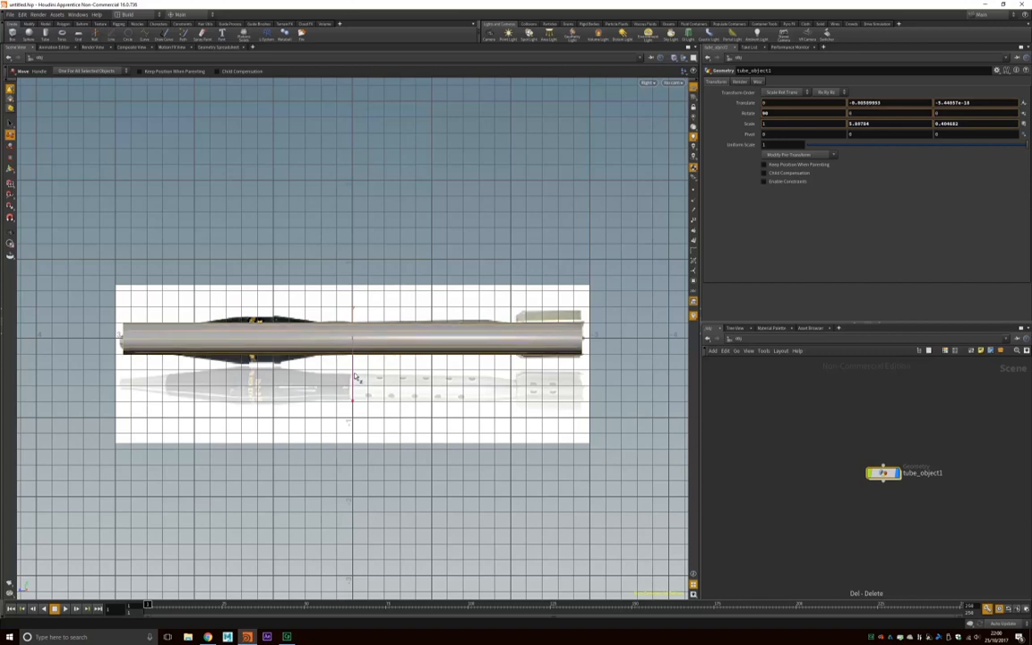
drag(356, 378, 355, 376)
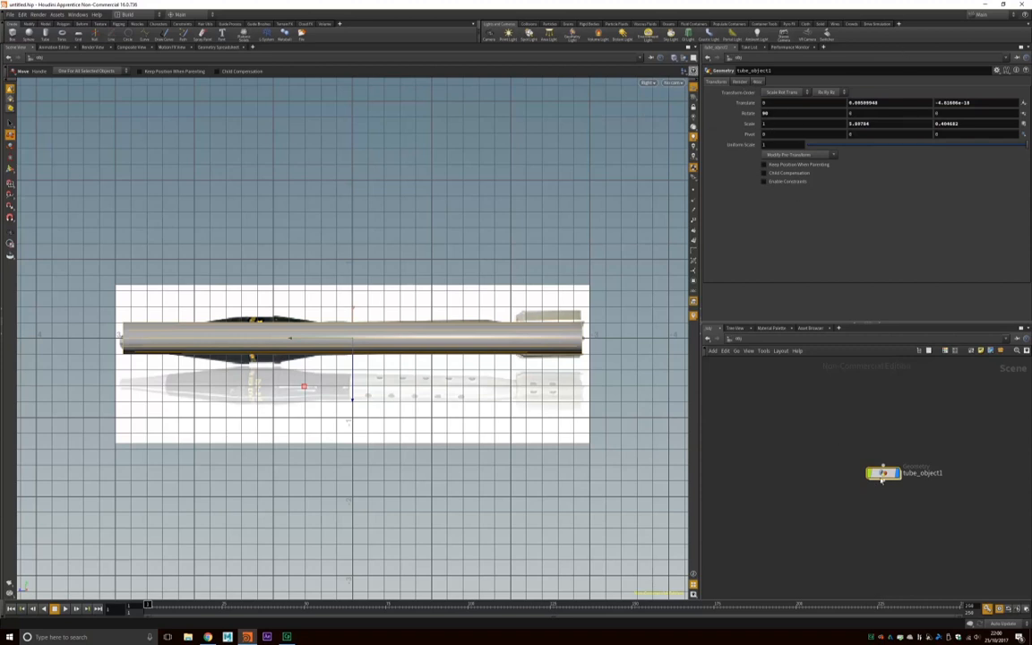
- Enter the tube object's geometry network, raise the tube's columns to 50 and enable its end caps
drag(882, 473, 847, 457)
double_click(847, 455)
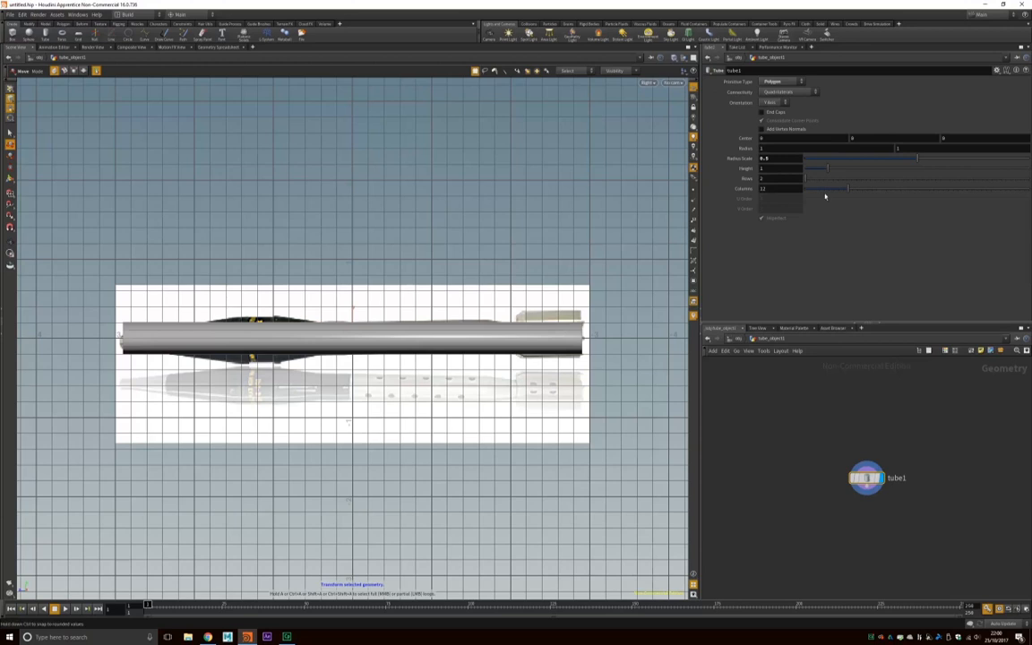
drag(842, 191, 871, 190)
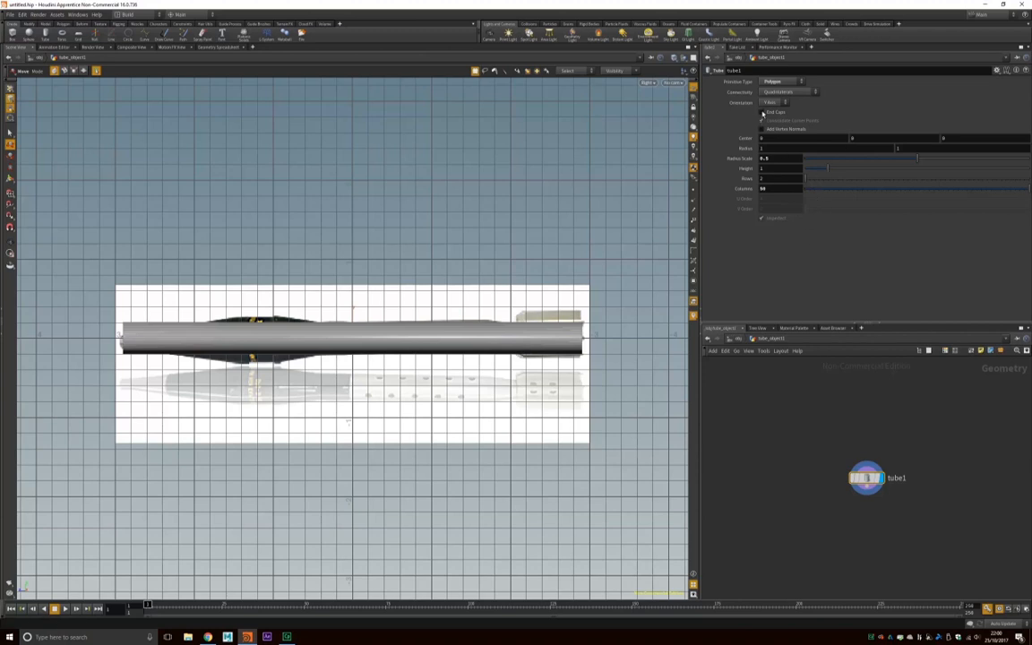
- Switch the viewport to perspective and inspect the tube's shape from its end
click(650, 82)
mouse_move(665, 100)
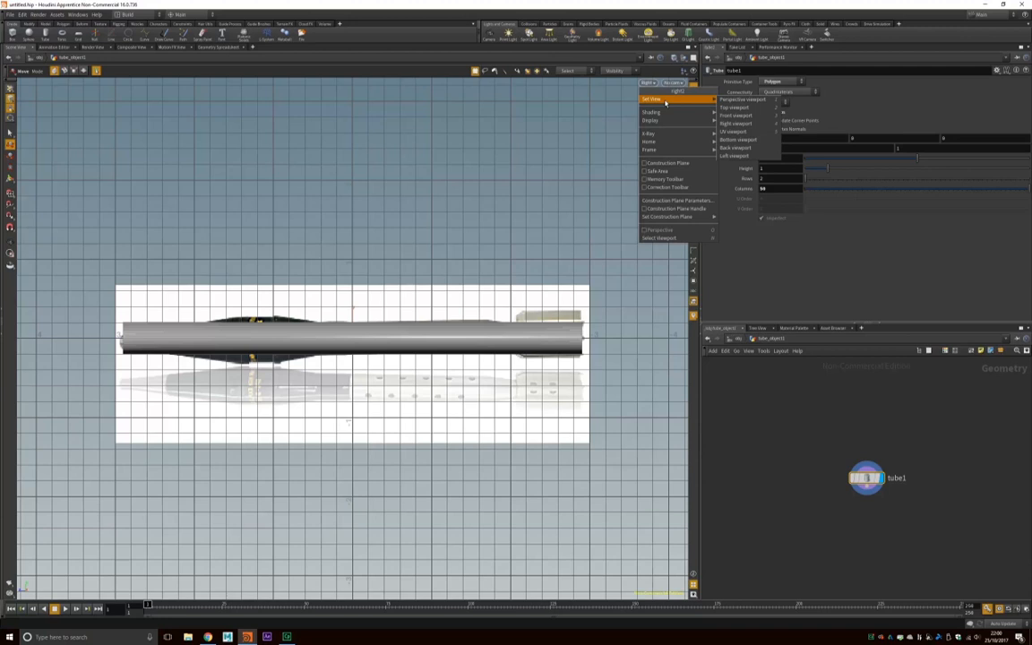
click(742, 98)
drag(385, 331, 293, 290)
alt+drag(331, 381, 405, 366)
scroll(405, 366, down, 3)
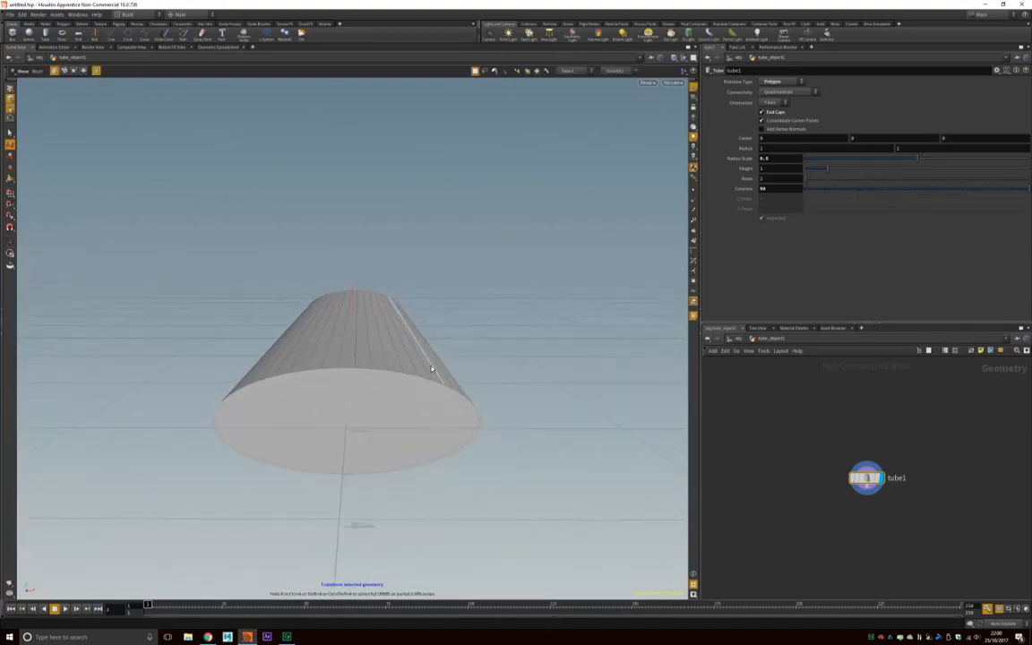
- Undo the tube's end caps, column, move and scale edits, keeping only its 90-degree X rotation
key(ctrl+z)
key(ctrl+z)
key(ctrl+z)
key(ctrl+z)
key(ctrl+z)
key(ctrl+z)
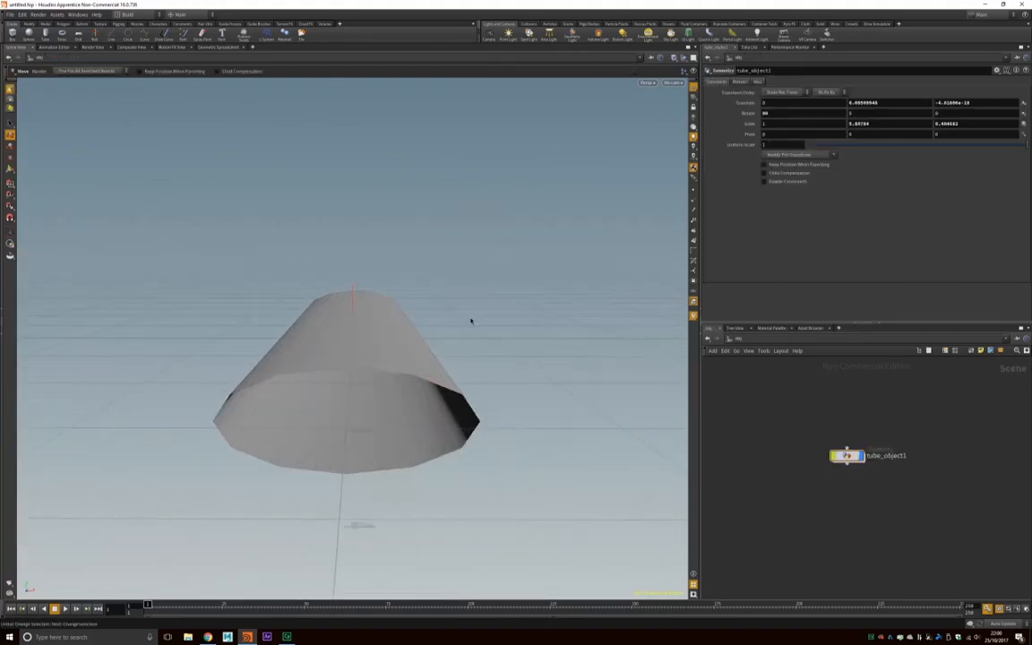
key(ctrl+z)
key(ctrl+z)
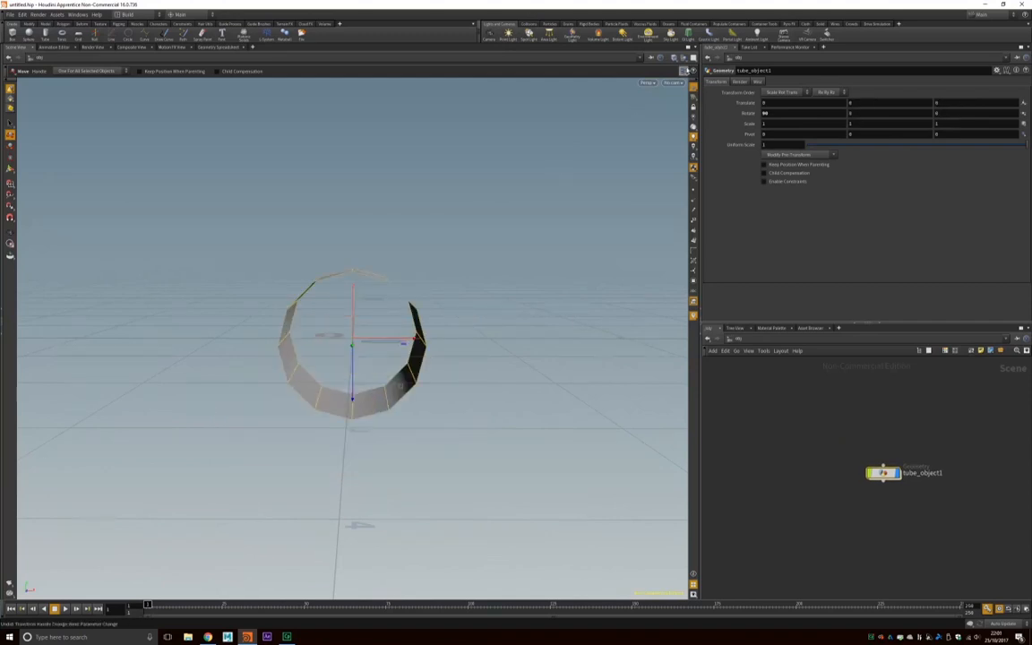
- Arrange the scene as two stacked views, with perspective above and the whole rocket reference framed in the Right view below
alt+drag(536, 233, 442, 272)
alt+scroll(475, 326, up, 1)
alt+scroll(454, 318, down, 2)
alt+scroll(528, 342, down, 1)
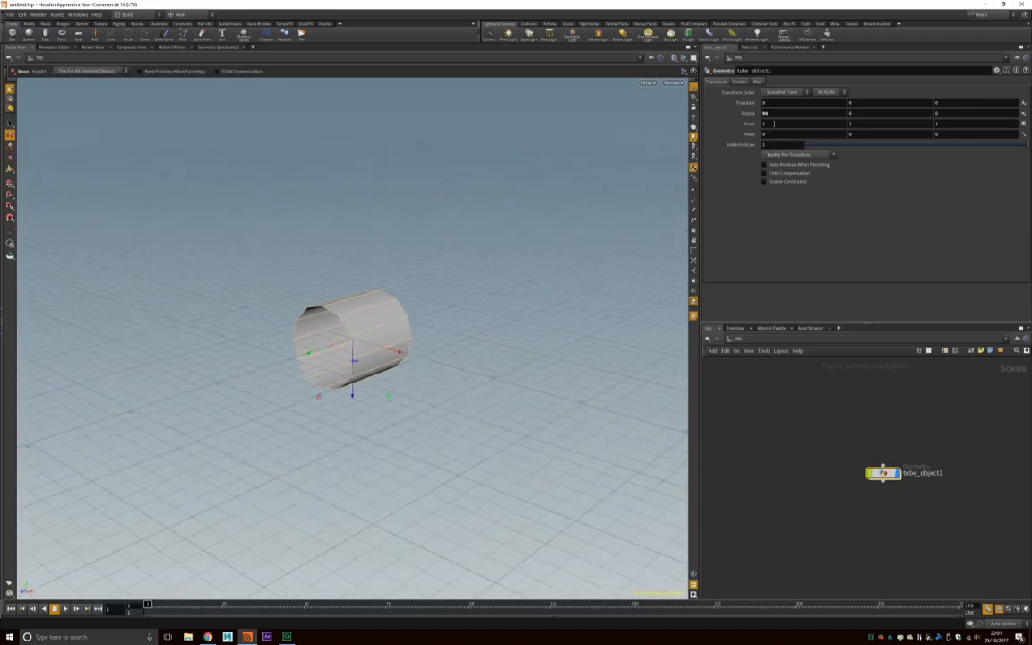
drag(309, 356, 248, 361)
key(ctrl+3)
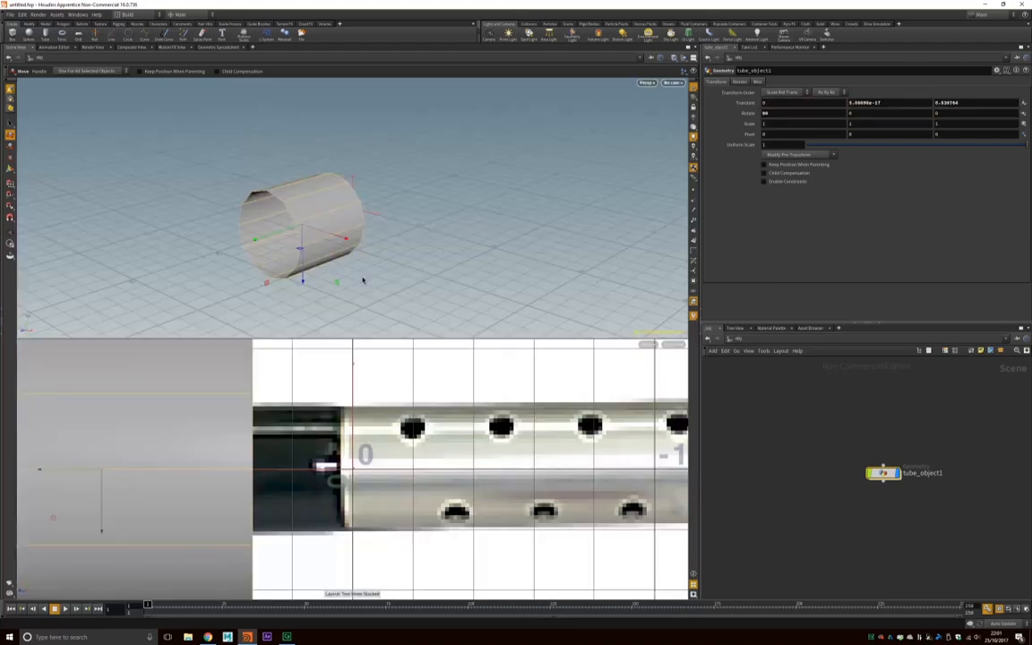
alt+right_drag(351, 471, 346, 438)
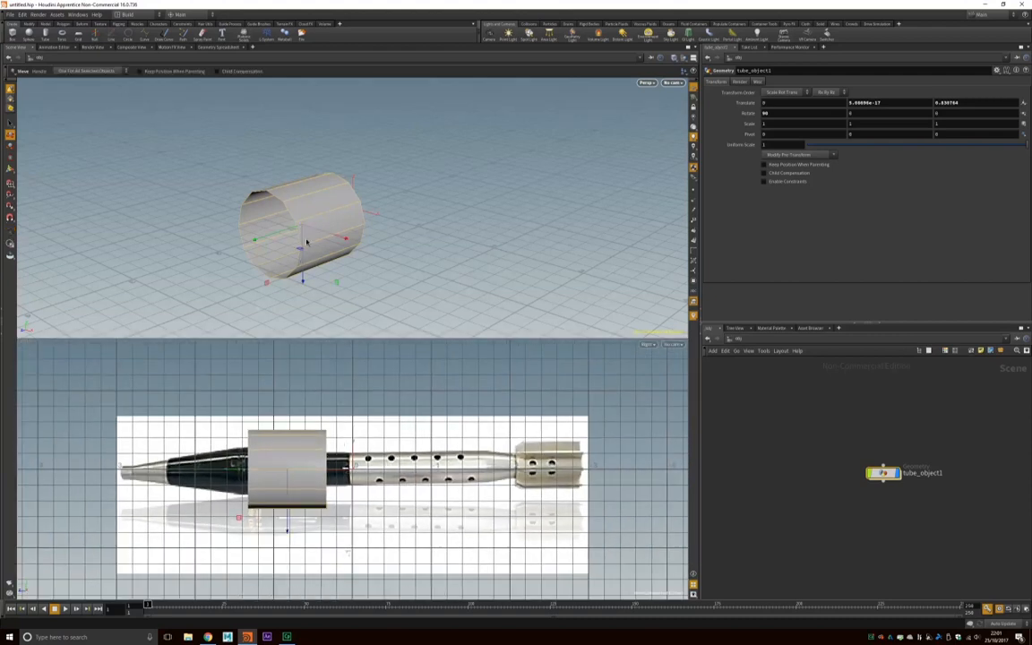
- Try shifting the tube further along the rocket's axis, and undo its moves back to the origin
drag(253, 241, 246, 243)
key(ctrl+z)
key(ctrl+z)
- Scale the tube uniformly to about 0.46 and stretch its Y scale to about 5.8 to span the rocket's length
key(r)
drag(354, 143, 348, 186)
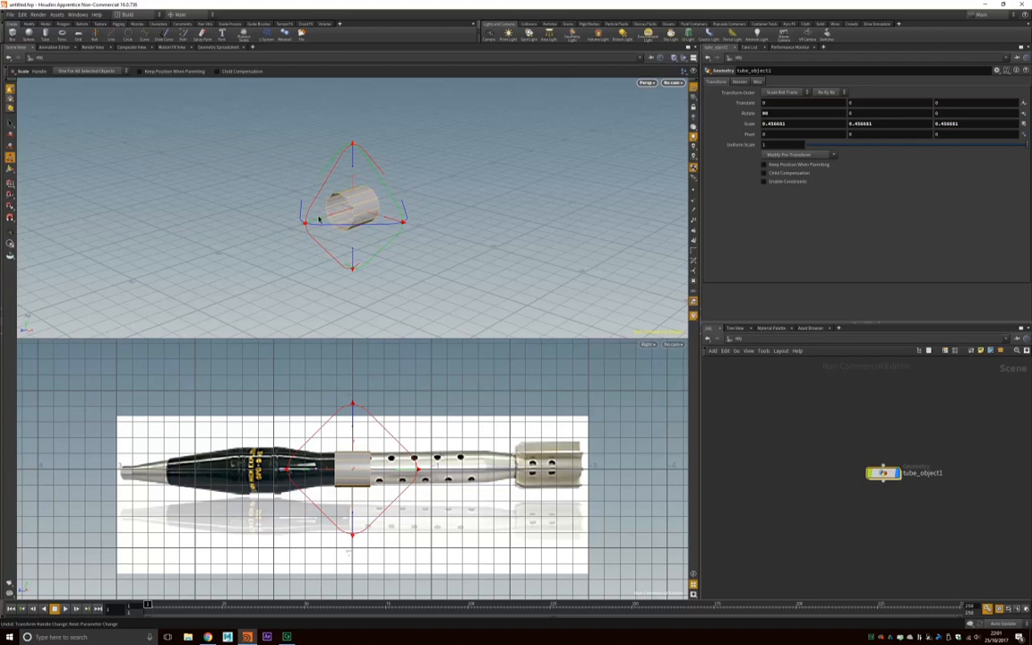
drag(309, 224, 215, 224)
drag(325, 224, 277, 235)
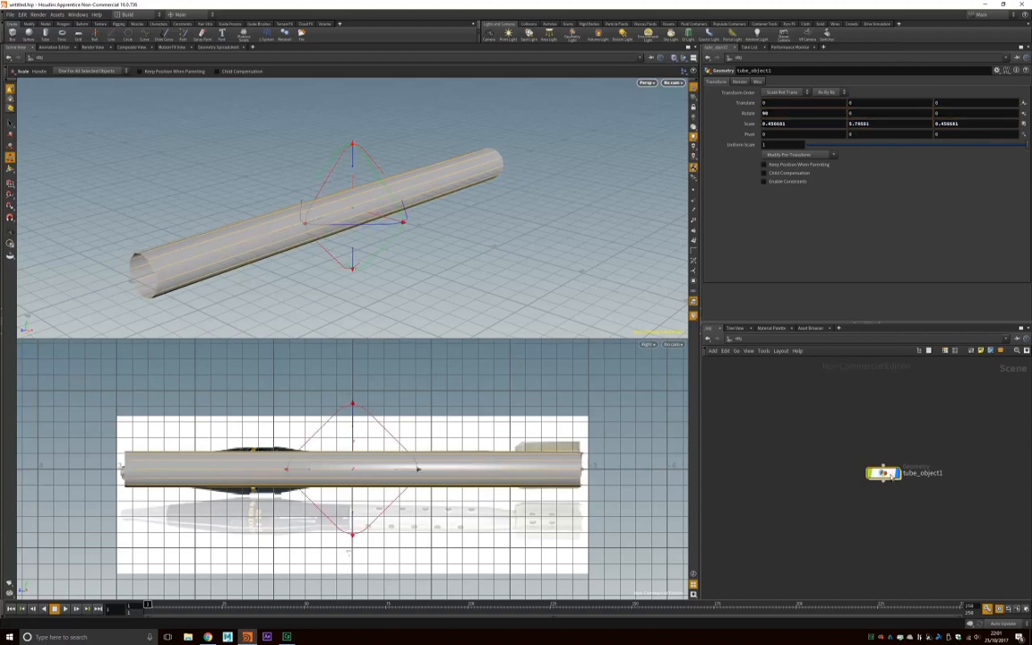
- Enter the tube object's geometry and turn on End Caps to close both ends of the tube
double_click(887, 473)
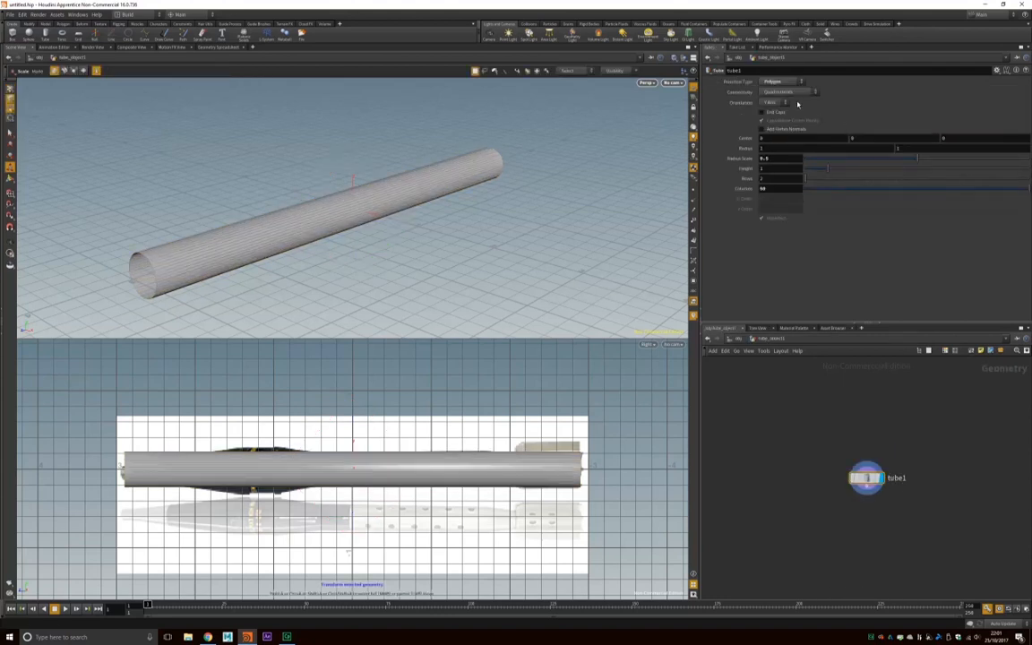
click(769, 113)
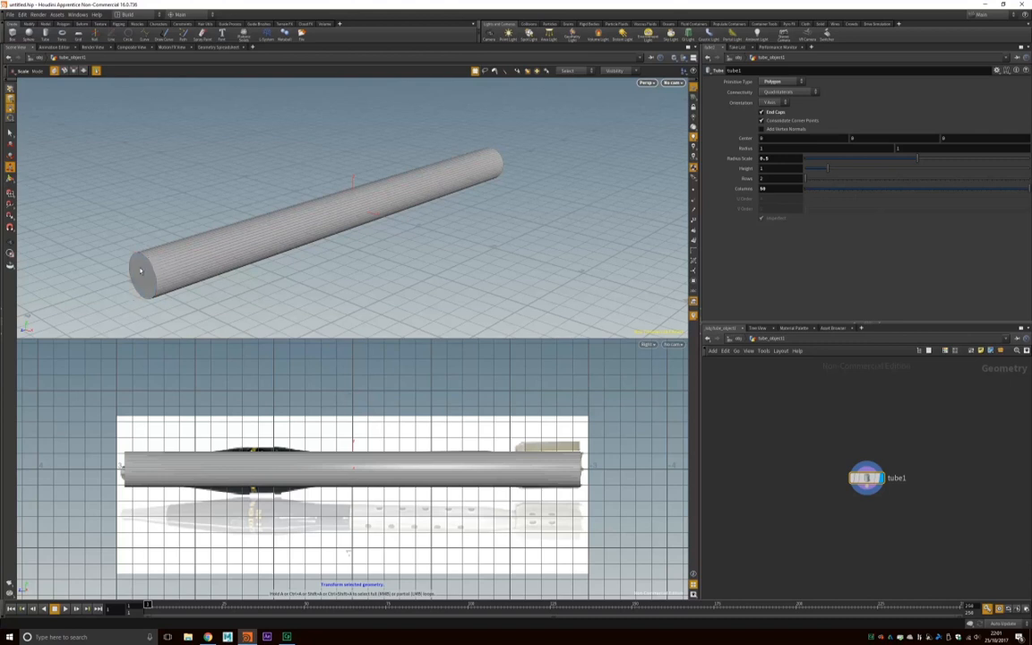
click(775, 112)
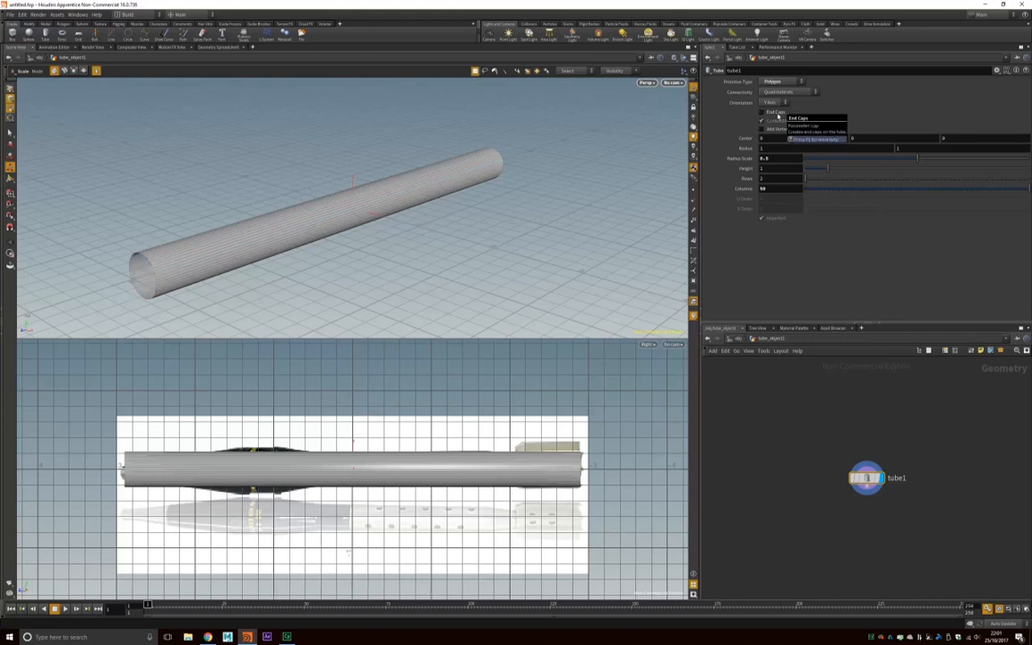
click(776, 113)
drag(407, 270, 394, 238)
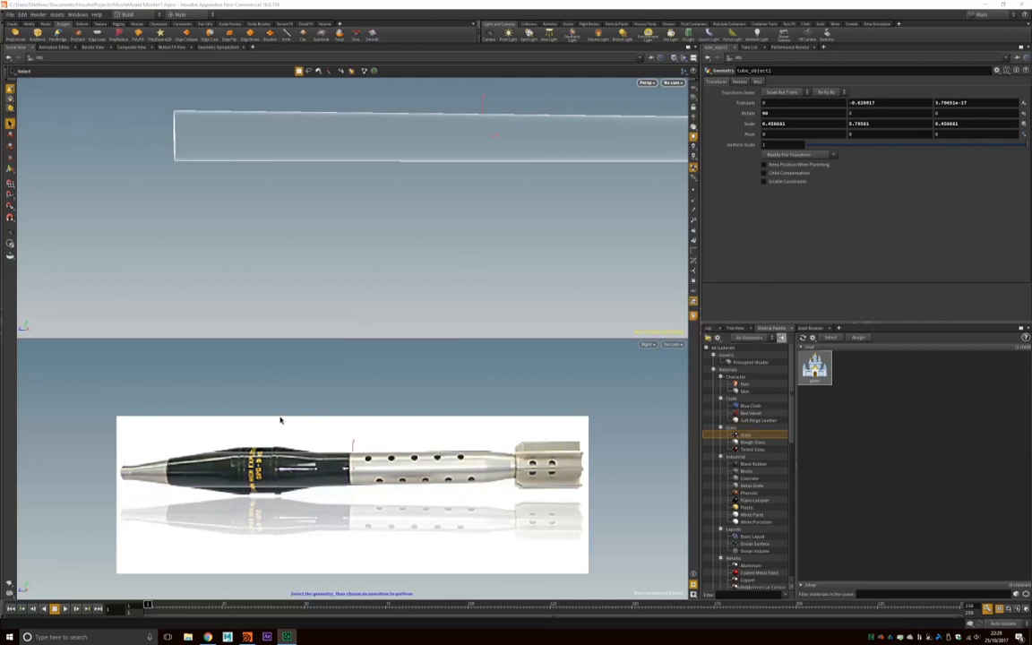
- Select the tube object and frame its full length in the perspective view
click(211, 123)
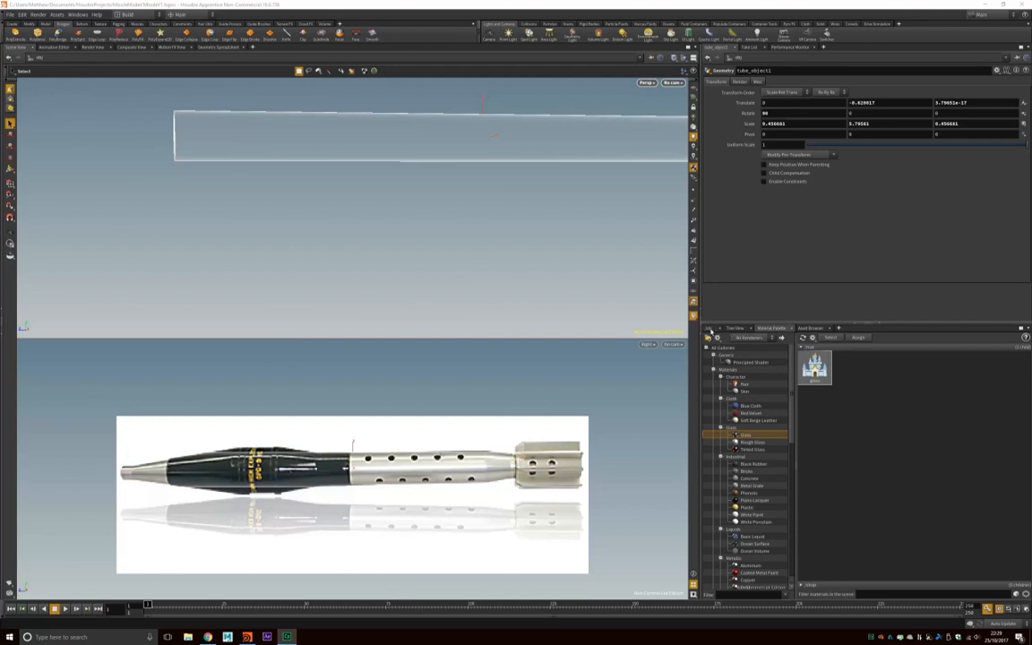
click(853, 455)
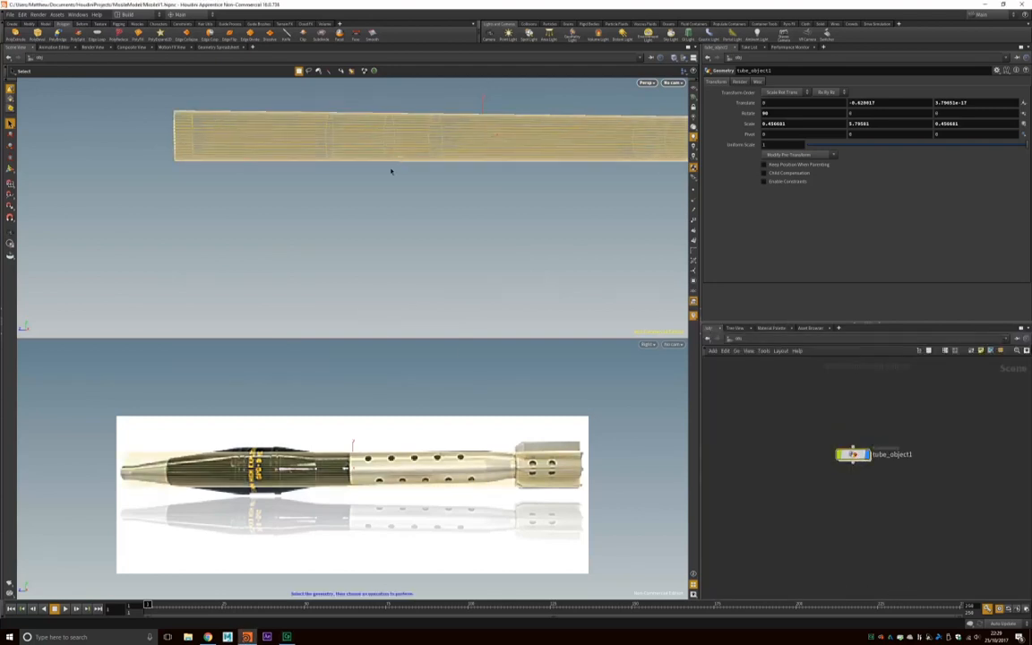
click(96, 36)
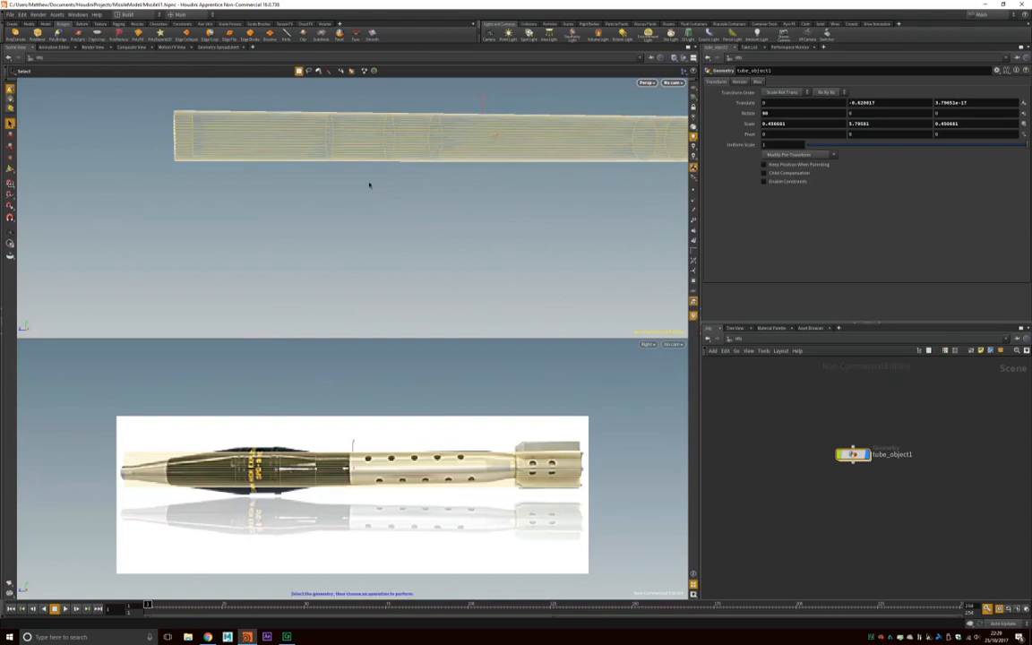
alt+middle_drag(497, 187, 368, 294)
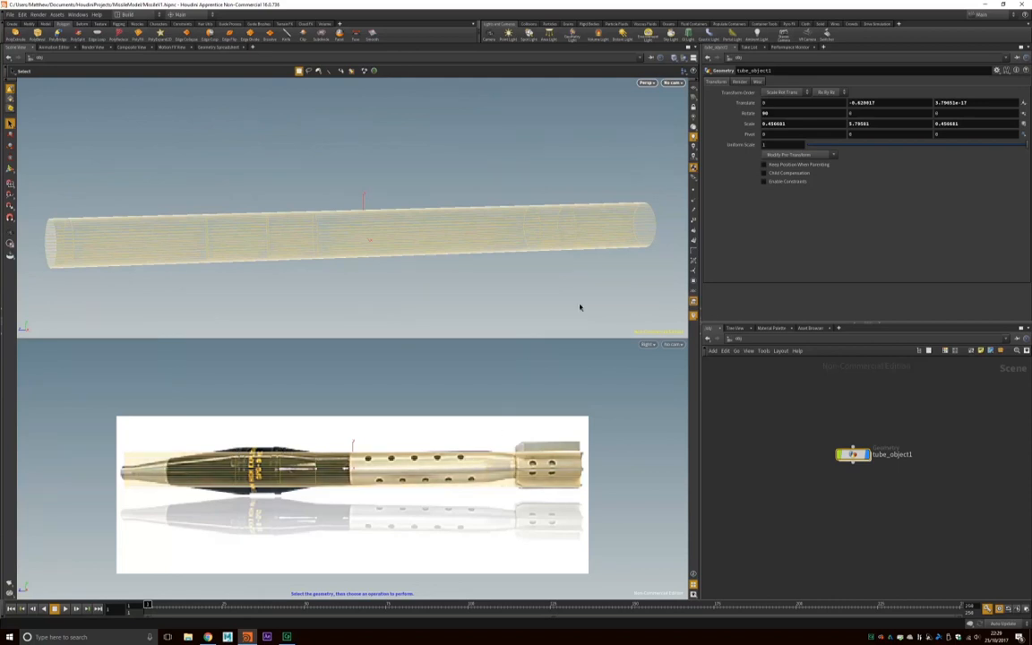
- Inspect the glass material and its shader settings in the Material Palette, and reselect the tube
click(772, 328)
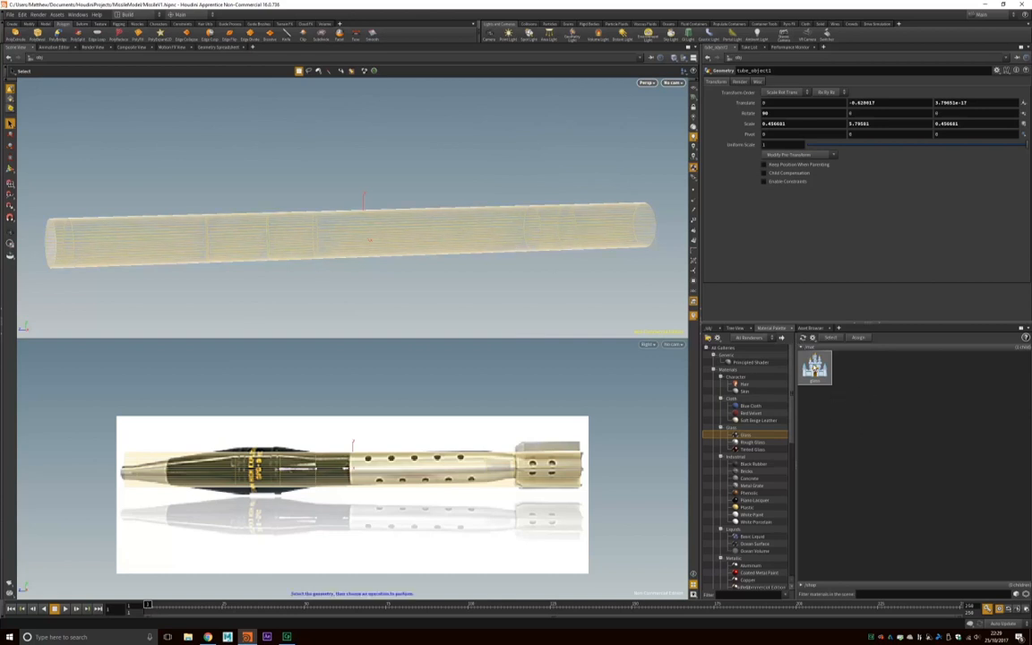
drag(814, 368, 896, 436)
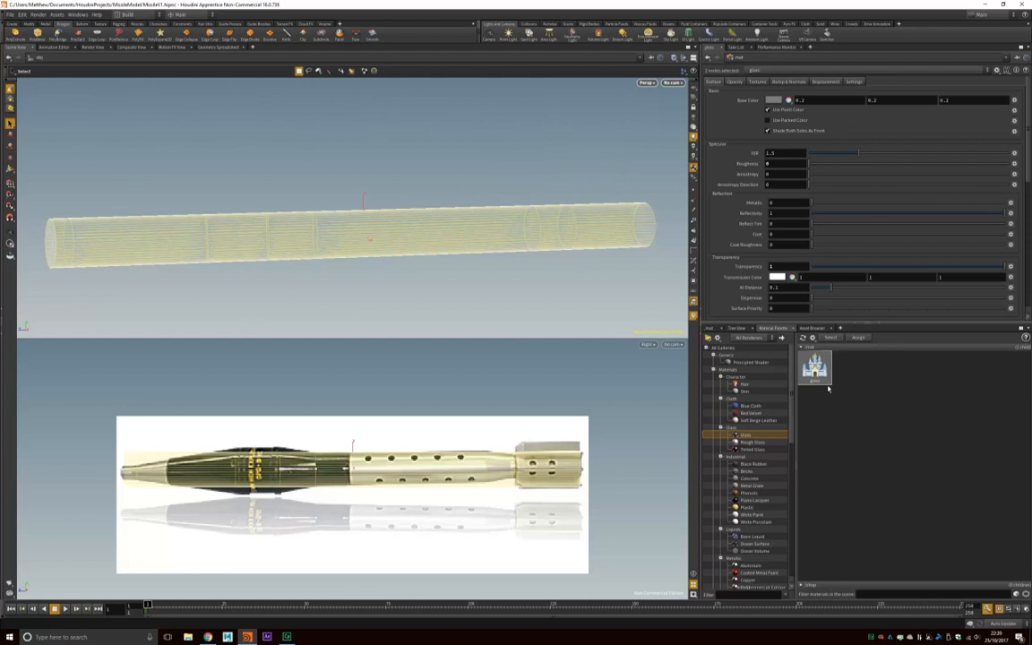
click(483, 163)
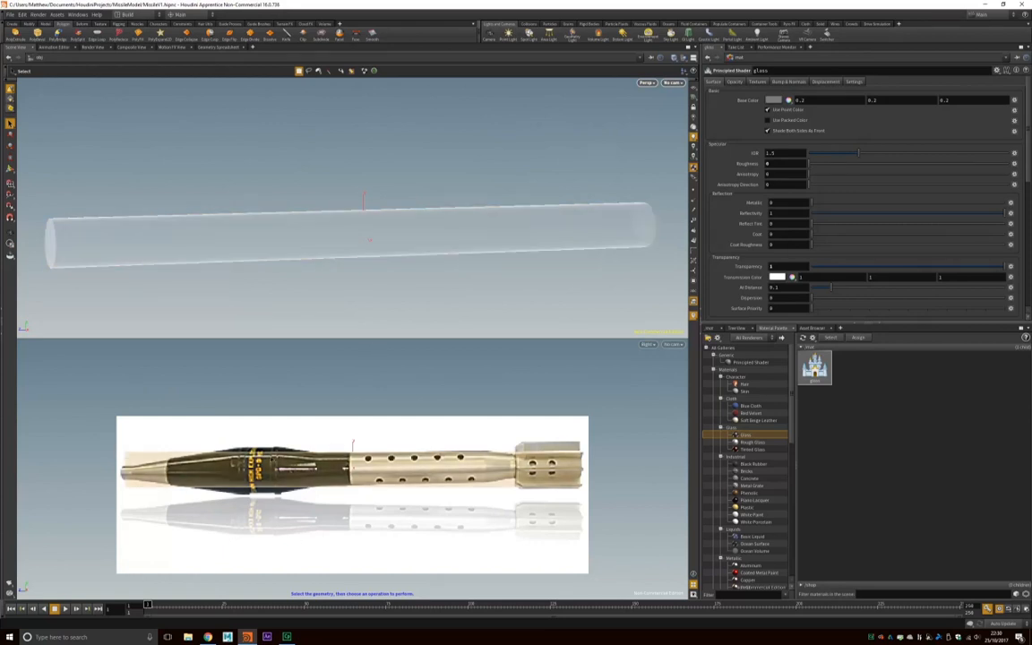
click(358, 245)
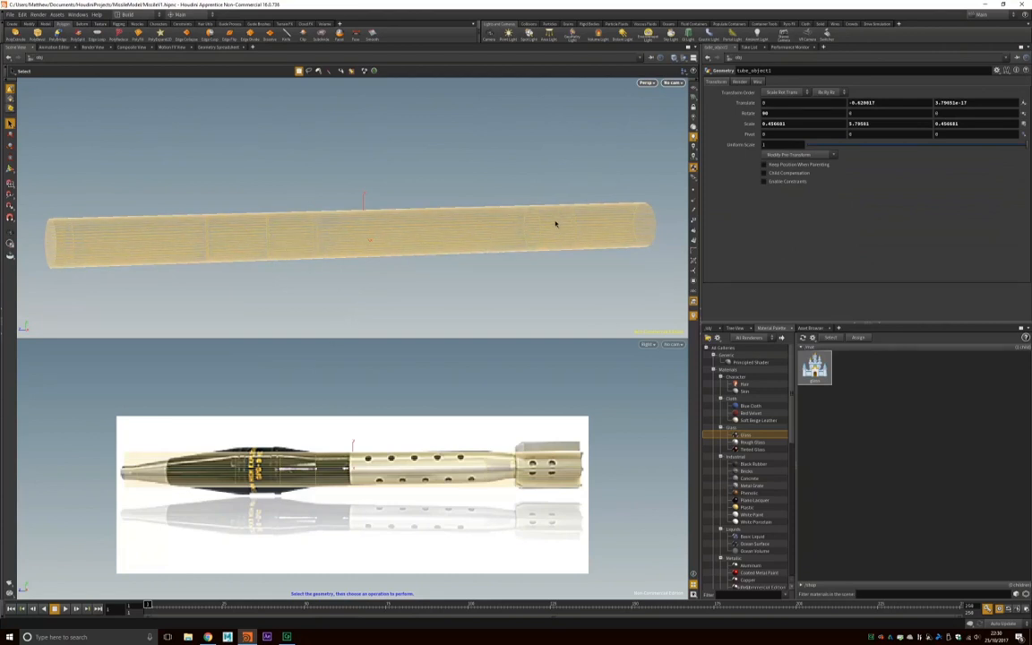
- Try adding an edge loop across the tube's long middle section, and test-select the faces on each side of it
click(97, 36)
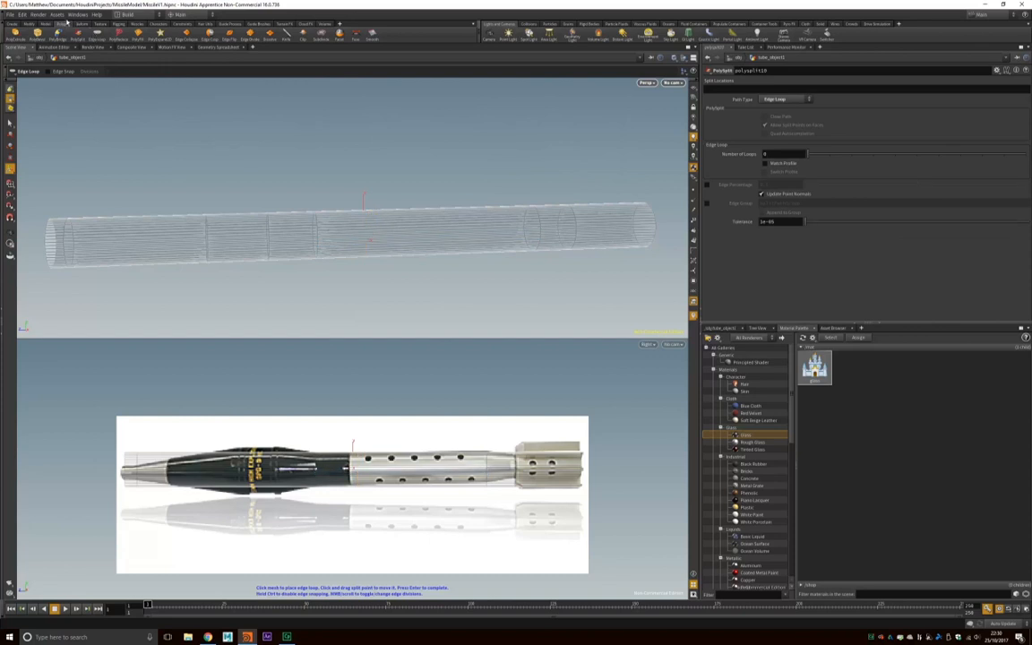
click(453, 228)
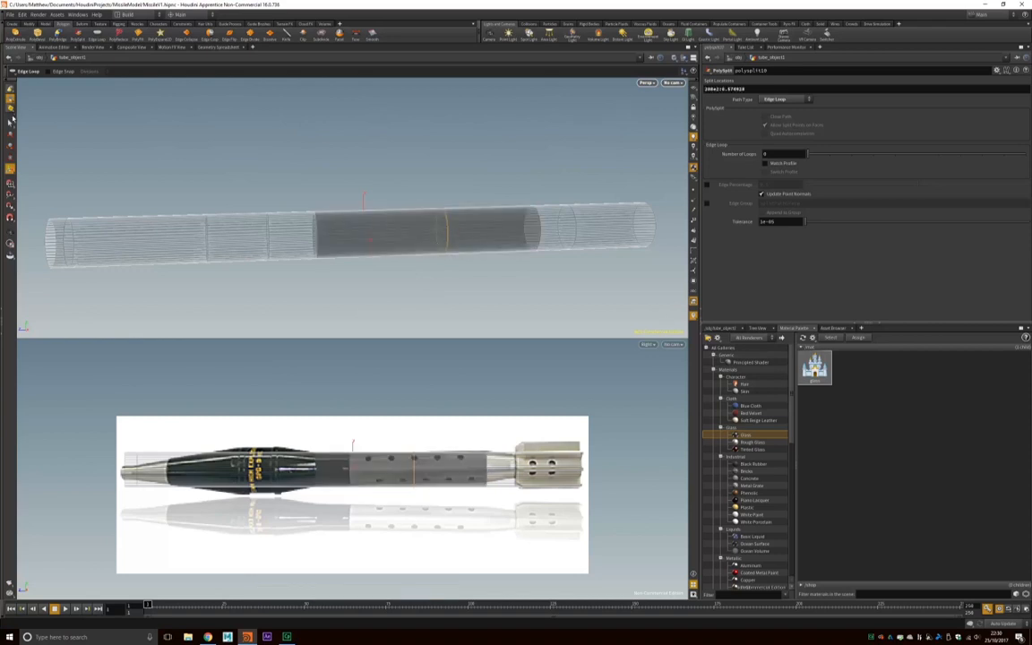
click(12, 120)
drag(397, 180, 421, 277)
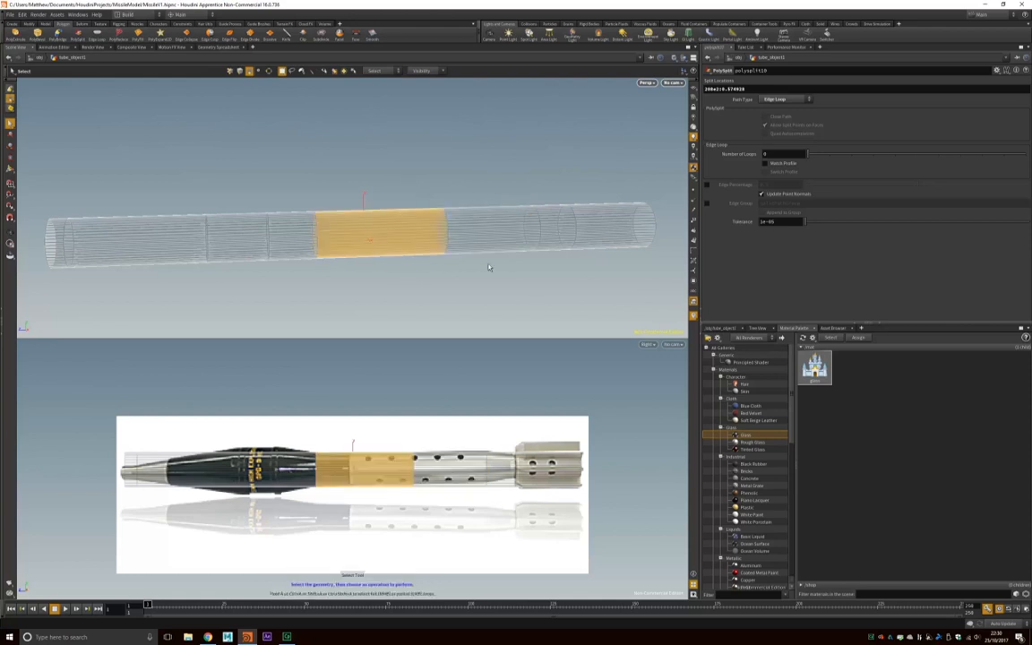
drag(494, 167, 497, 282)
drag(393, 190, 398, 295)
drag(493, 163, 512, 300)
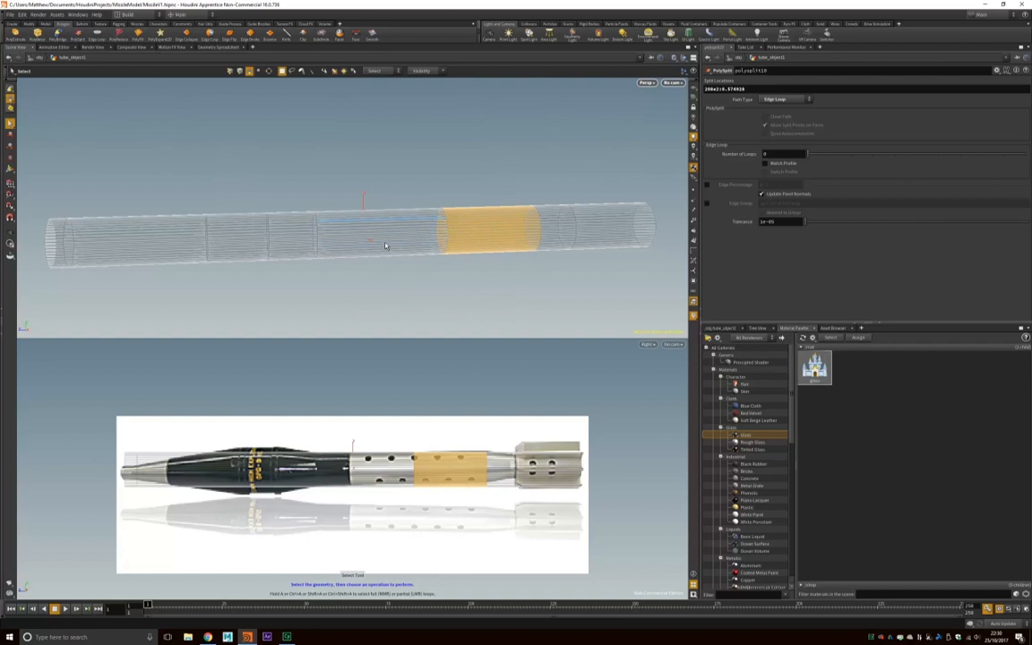
click(470, 190)
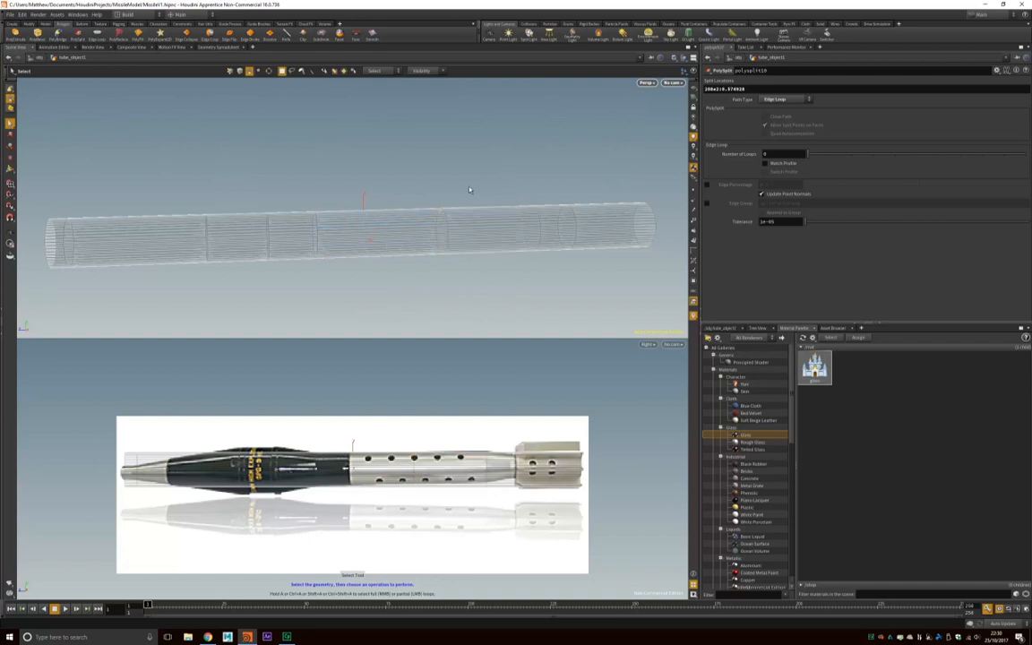
- Undo the test selections and the edge loop added across the tube's middle section
key(ctrl+z)
key(ctrl+z)
key(ctrl+z)
key(ctrl+z)
key(ctrl+z)
key(ctrl+z)
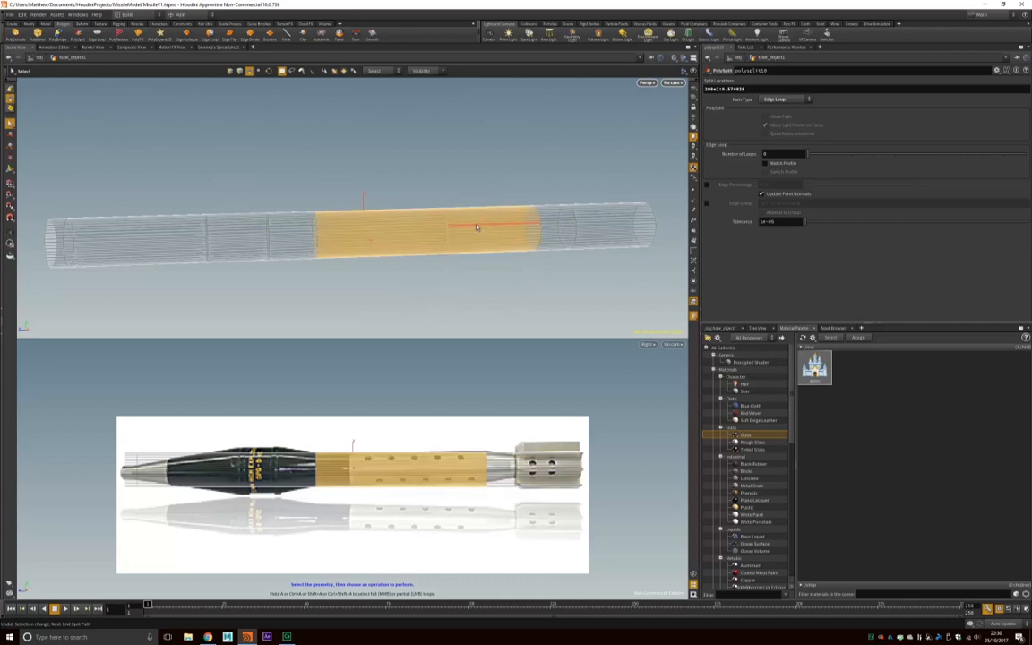
key(ctrl+z)
key(ctrl+z)
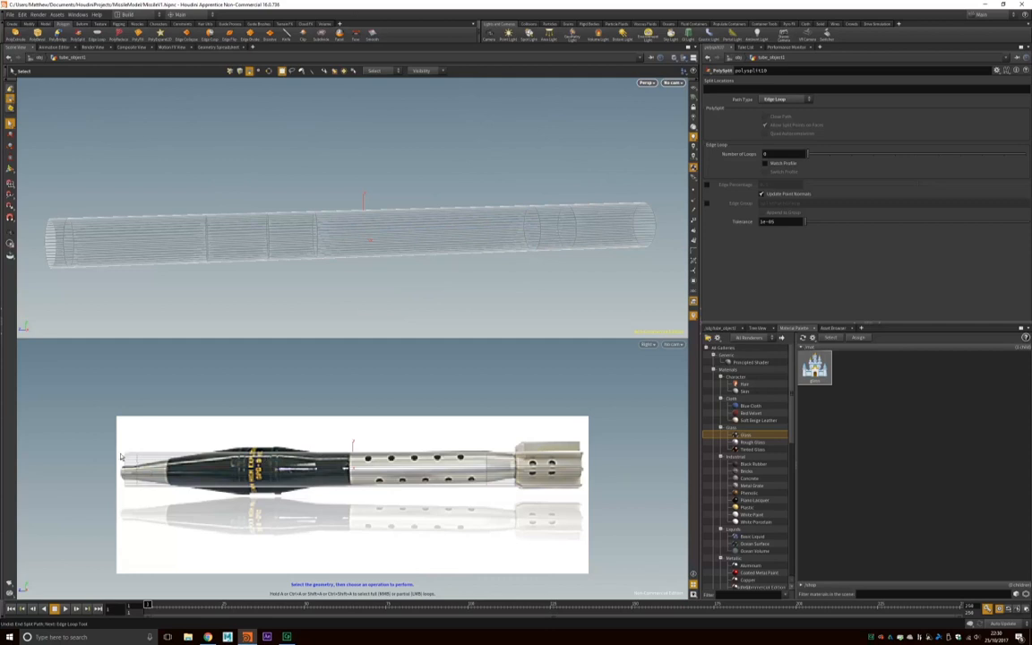
drag(118, 428, 629, 534)
click(283, 412)
click(306, 465)
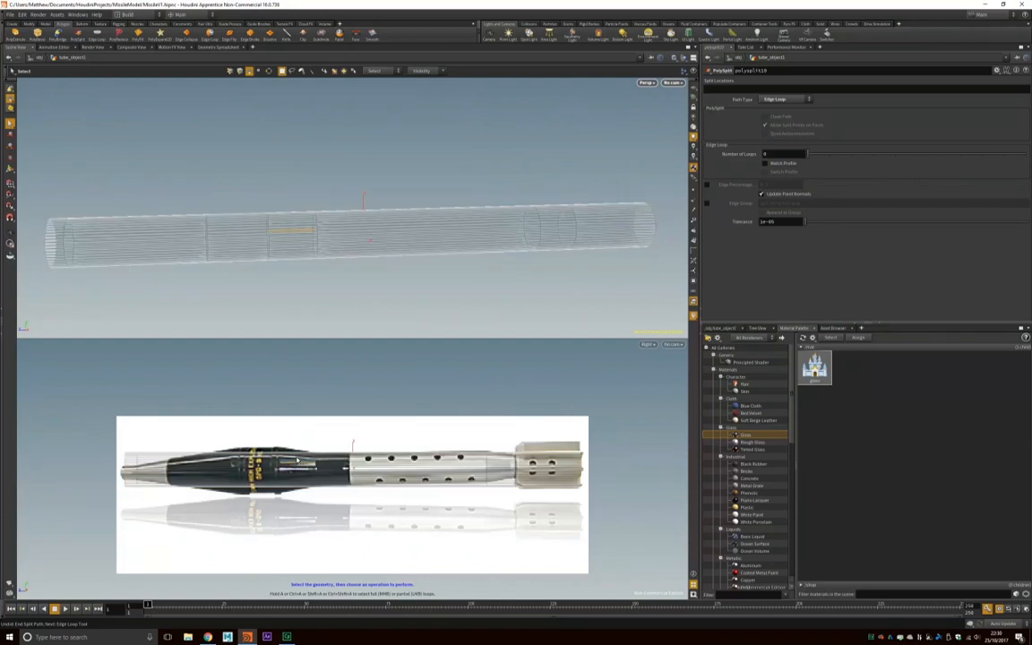
- At object level, shift the tube to about 0.02 in Z and stretch its Y scale to about 5.88
click(11, 91)
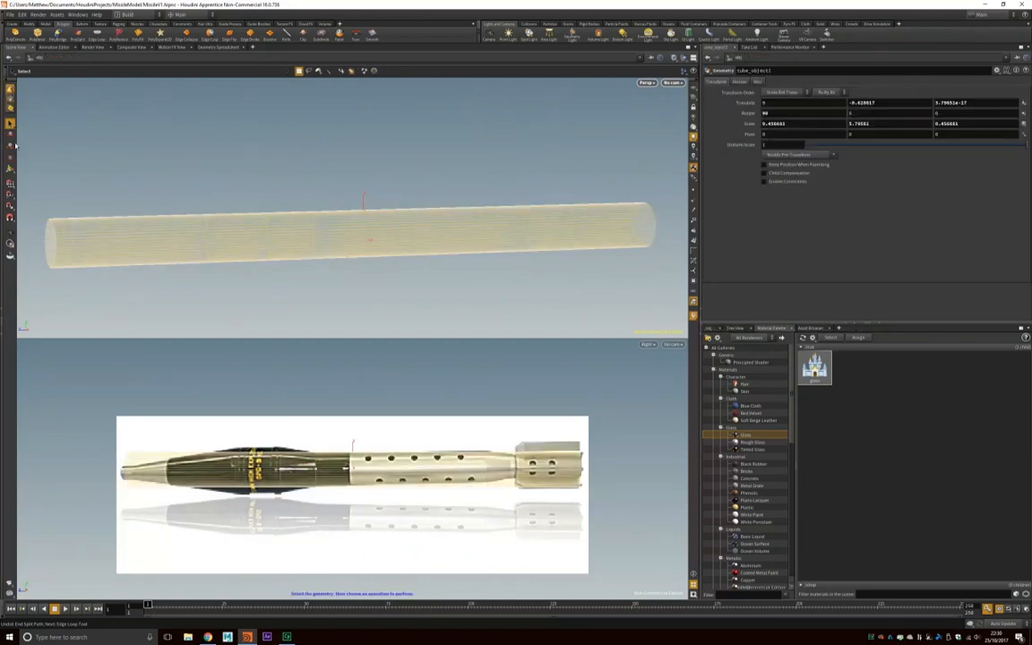
key(t)
drag(301, 300, 298, 300)
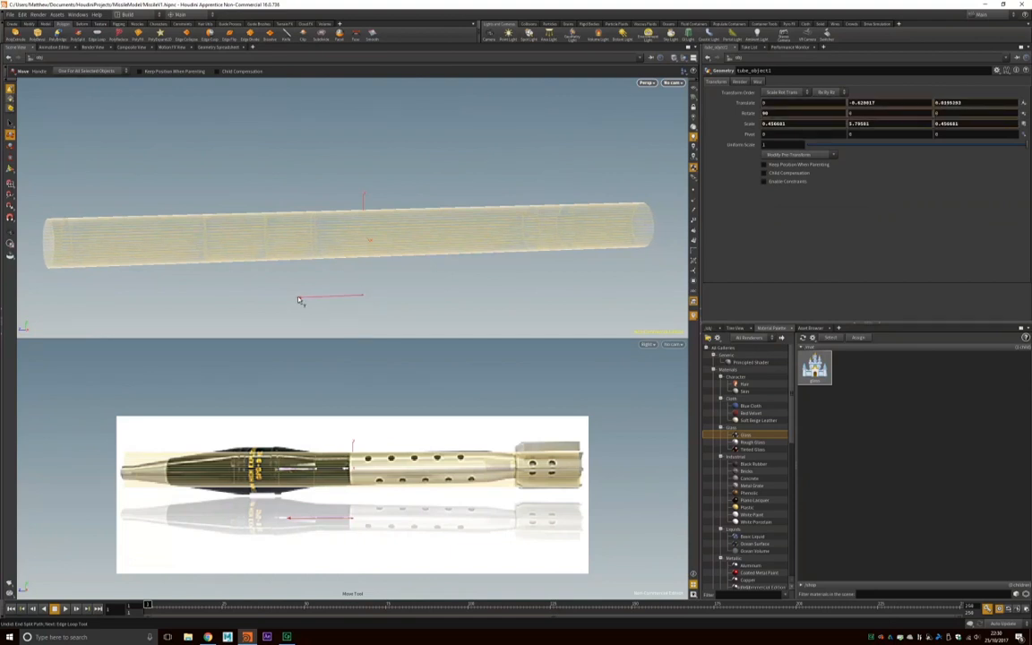
click(10, 145)
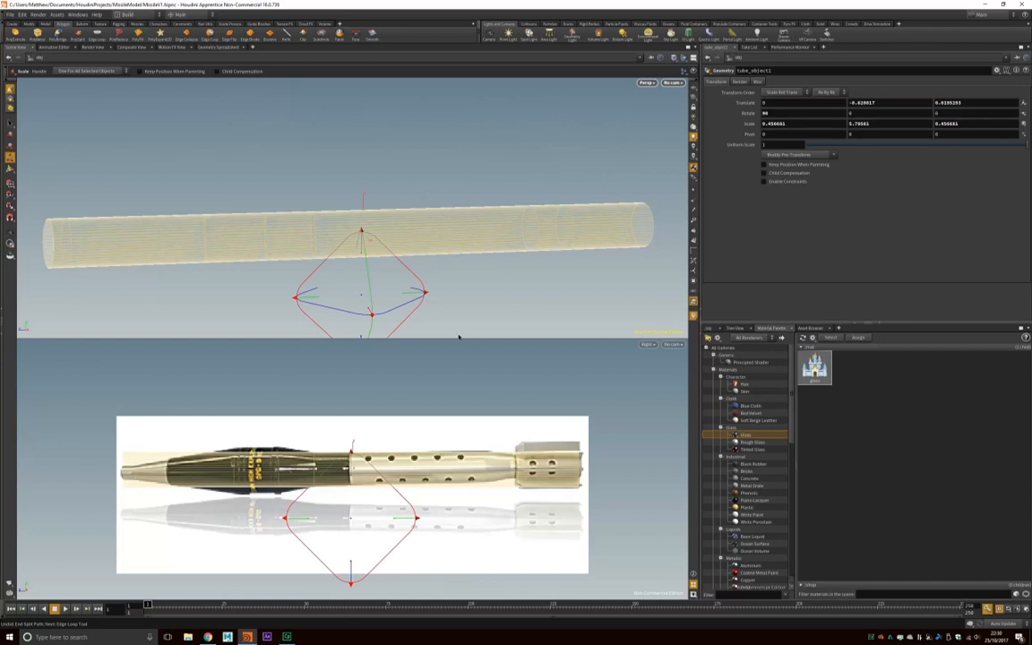
drag(423, 293, 419, 297)
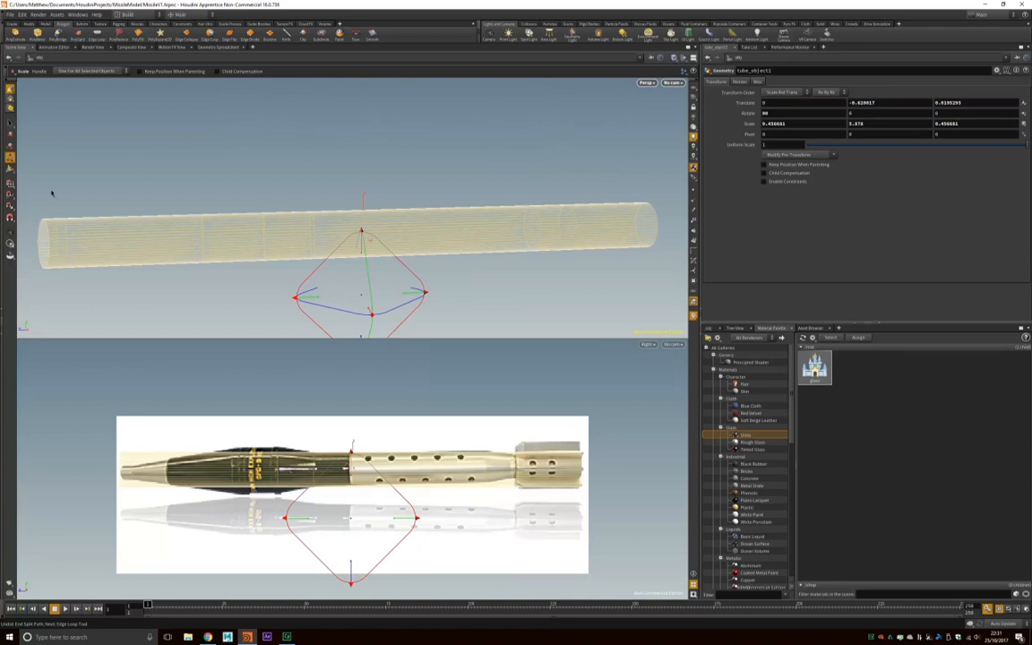
- Switch to geometry-level selection and select the tube's ring of faces at the rocket's nose tip
click(127, 426)
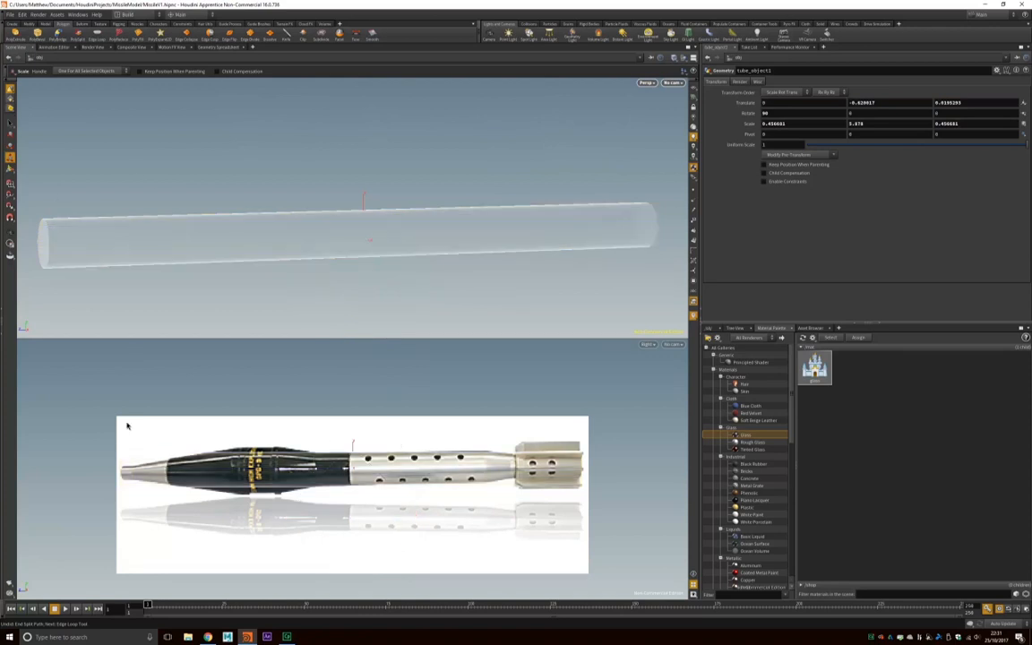
click(166, 475)
click(110, 439)
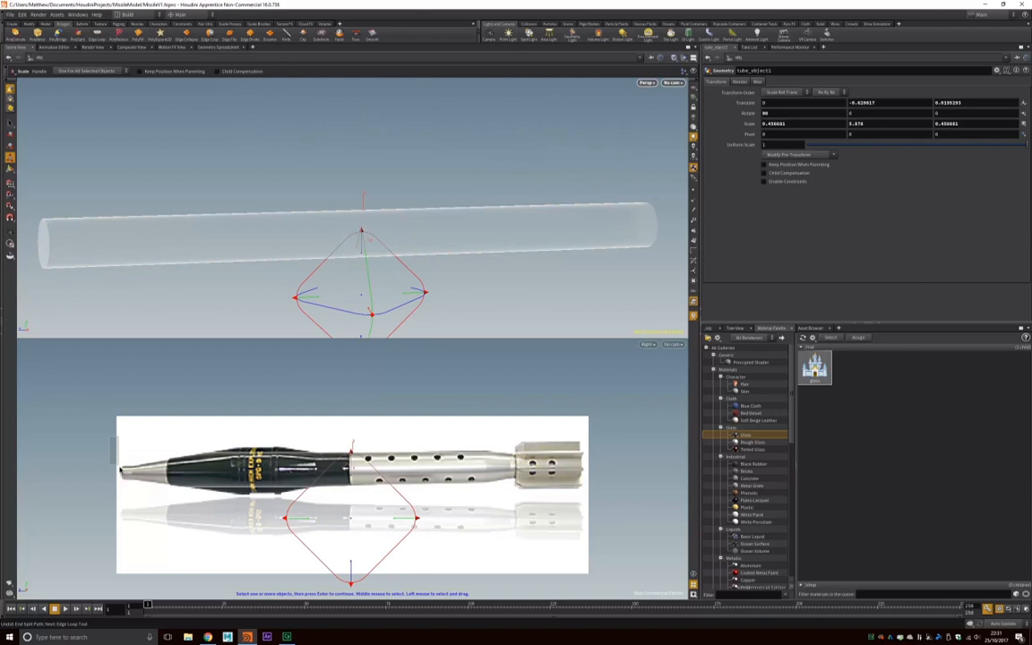
click(11, 103)
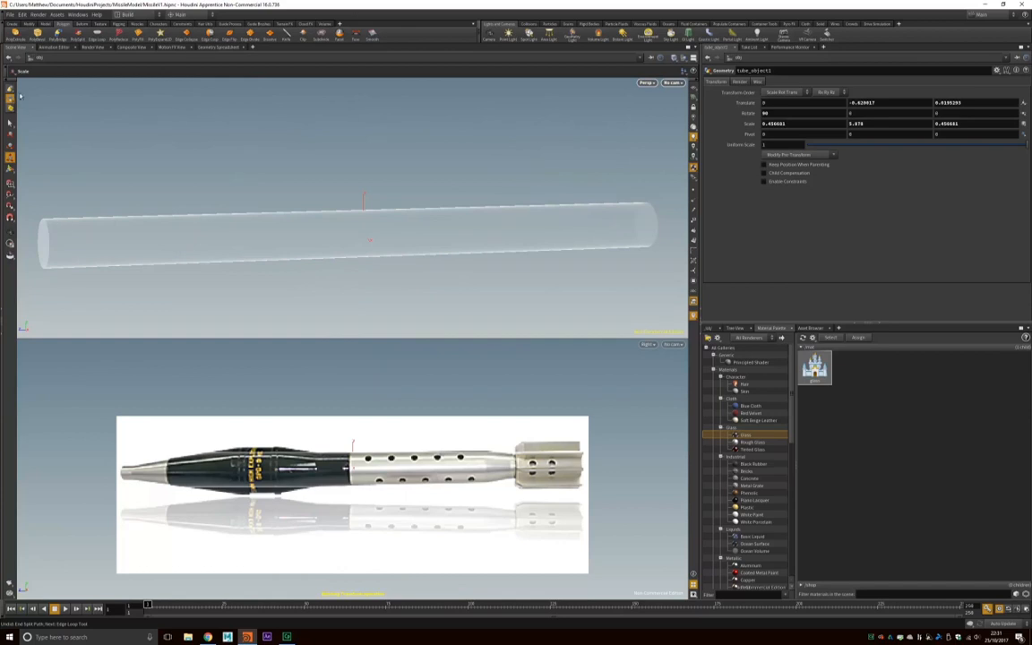
click(9, 123)
drag(113, 440, 133, 503)
click(127, 468)
drag(116, 442, 133, 504)
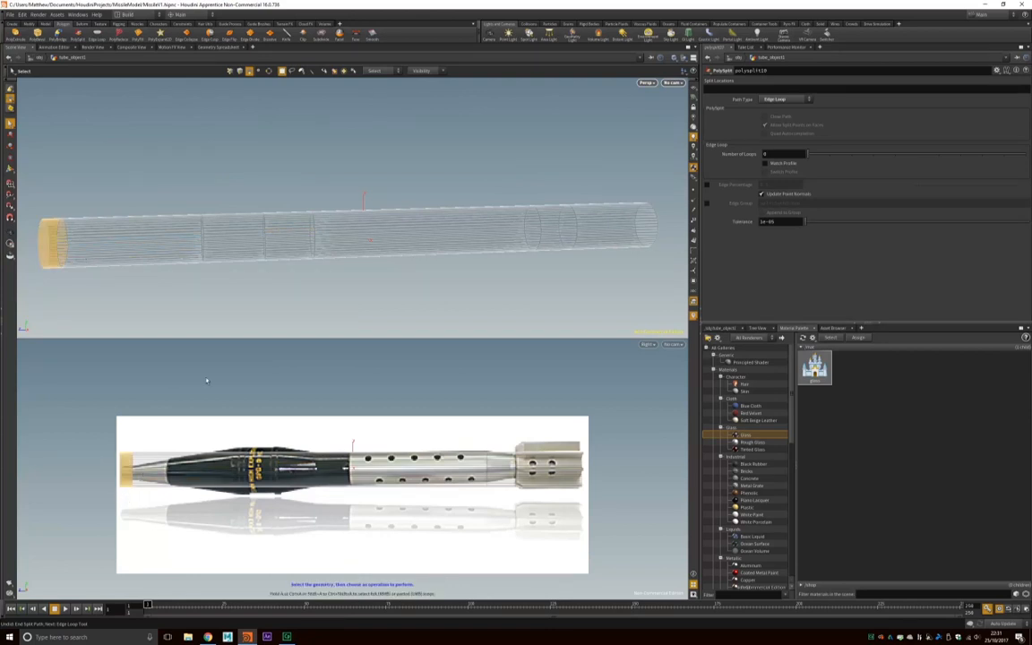
- Scale the selected nose-tip faces uniformly to about 0.4 to taper the tube's front end
click(10, 163)
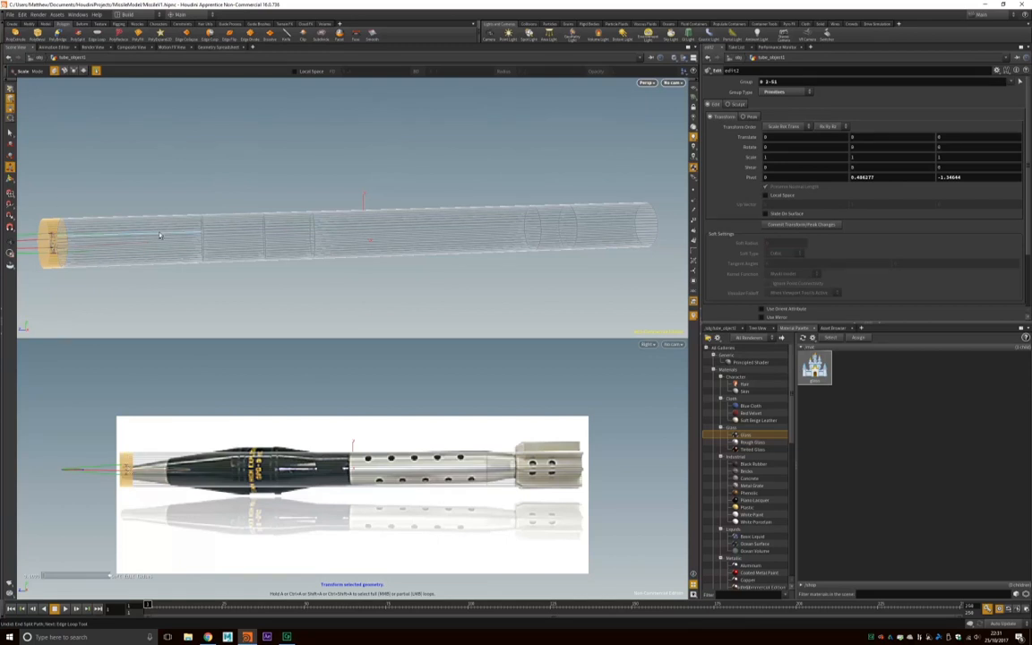
alt+drag(191, 202, 289, 218)
alt+drag(168, 266, 201, 204)
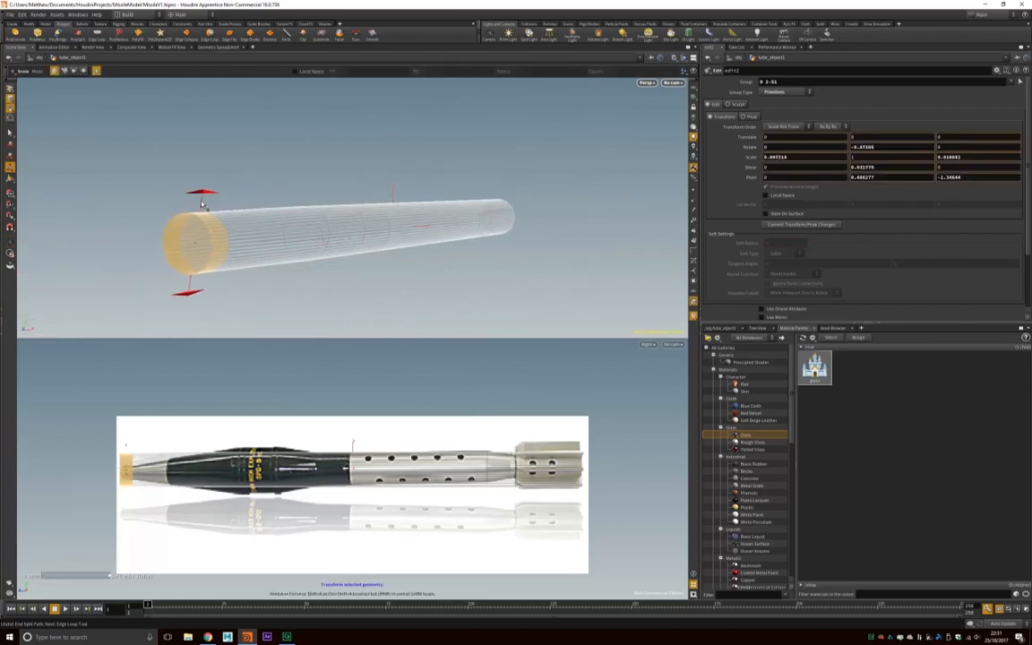
key(ctrl+z)
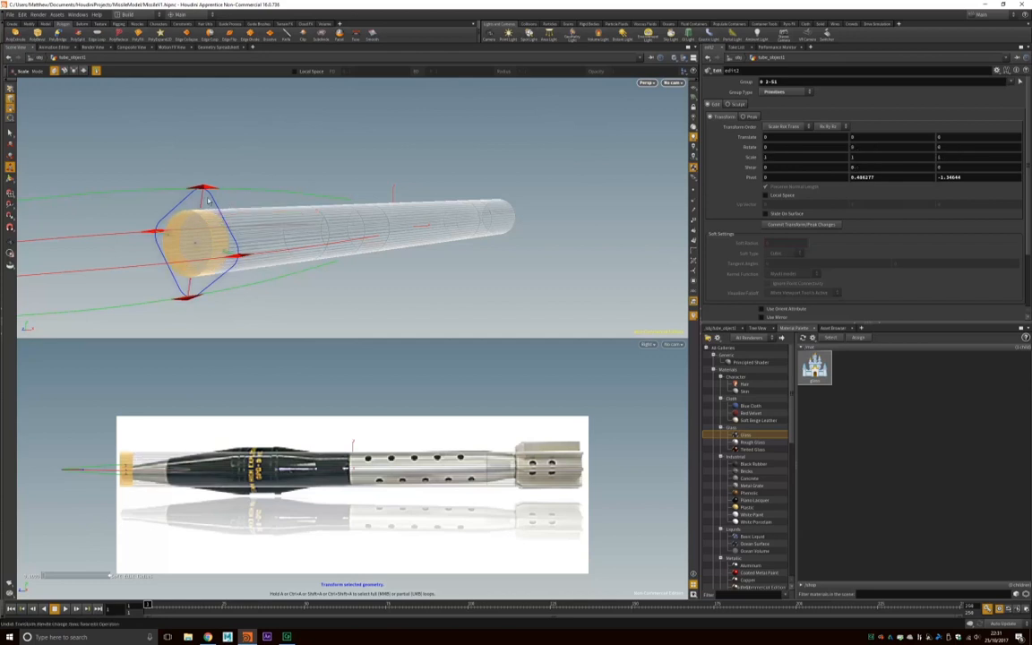
drag(208, 200, 197, 224)
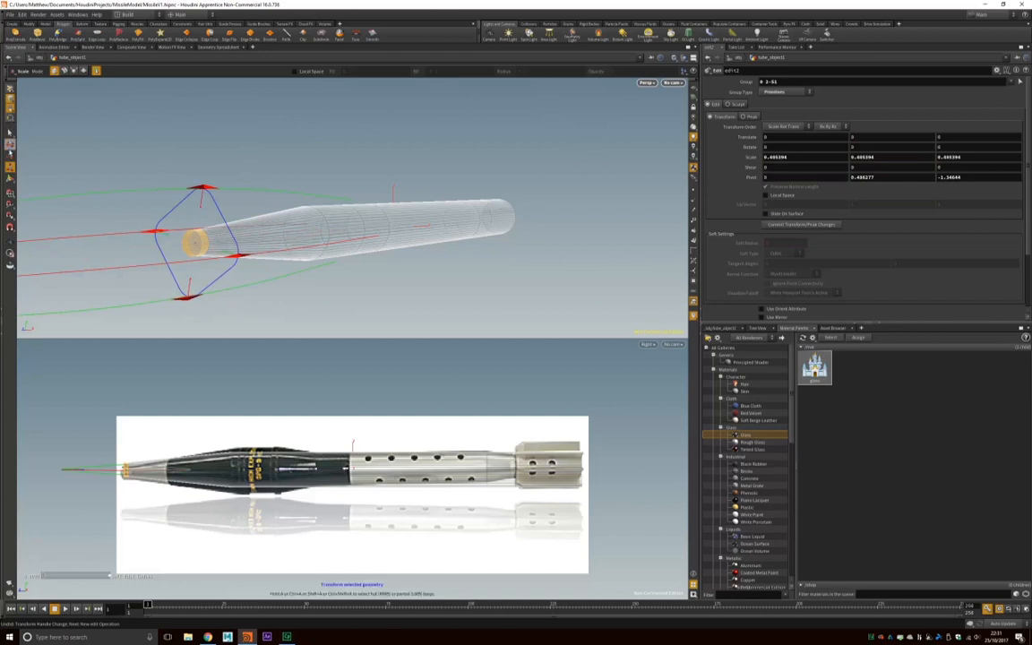
- Try moving the nose-tip faces off their position, and undo the move
click(9, 143)
drag(189, 296, 194, 293)
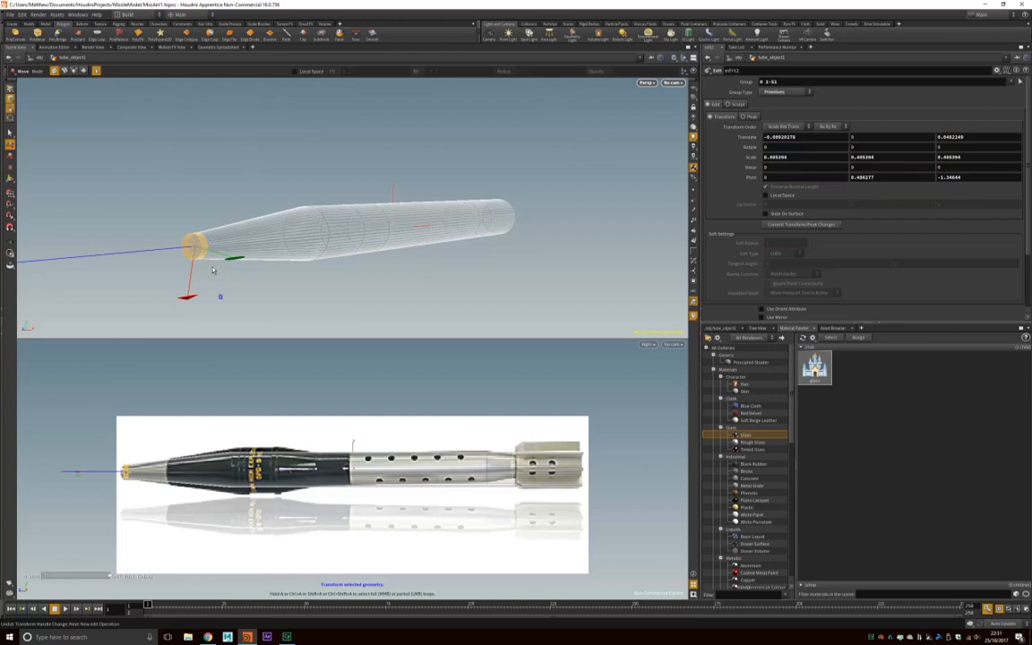
key(ctrl+z)
- Leave face editing and return to object level with the whole tapered tube selected
mouse_move(355, 136)
alt+mouse_down()
mouse_move(417, 147)
mouse_move(405, 129)
mouse_move(361, 143)
alt+mouse_up()
key(s)
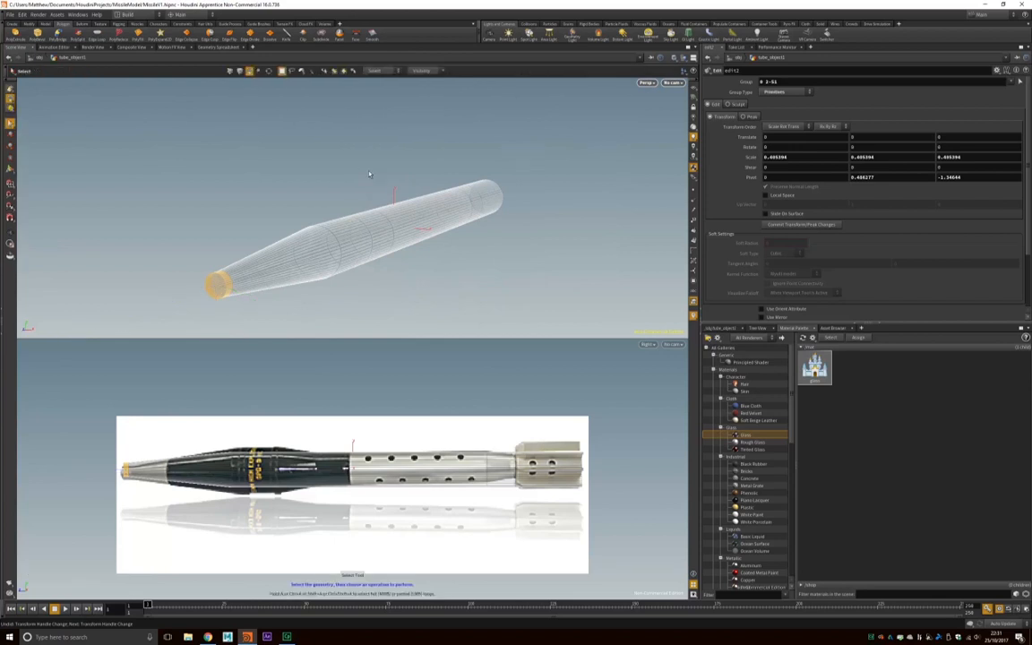
click(10, 89)
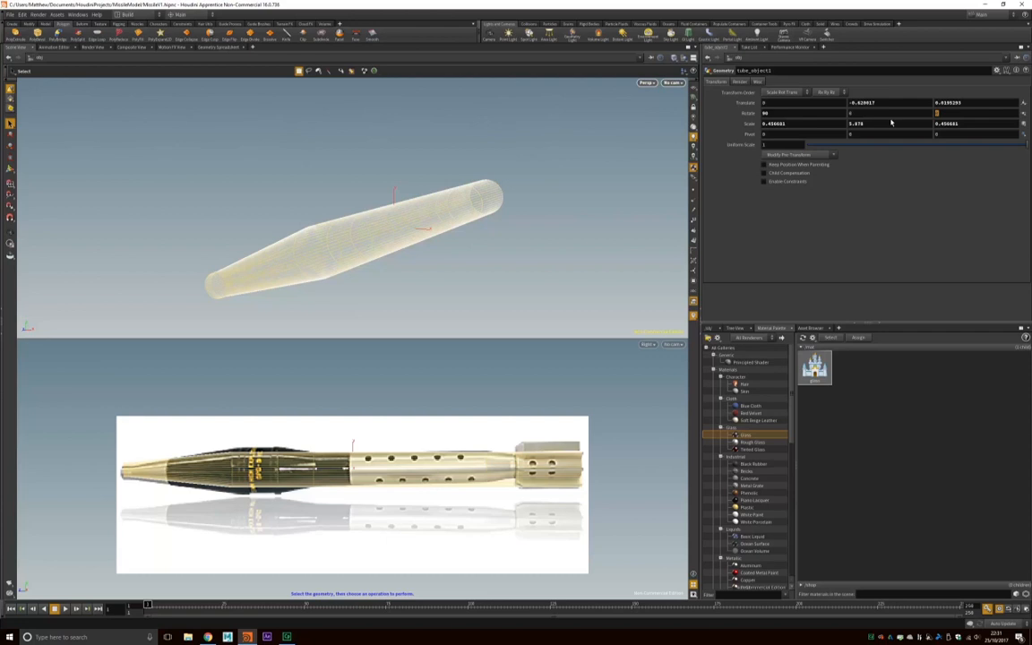
- Try rotating the tapered tube about its Z axis, undo the rotation, and check the Rotate handle's pivot location
key(Return)
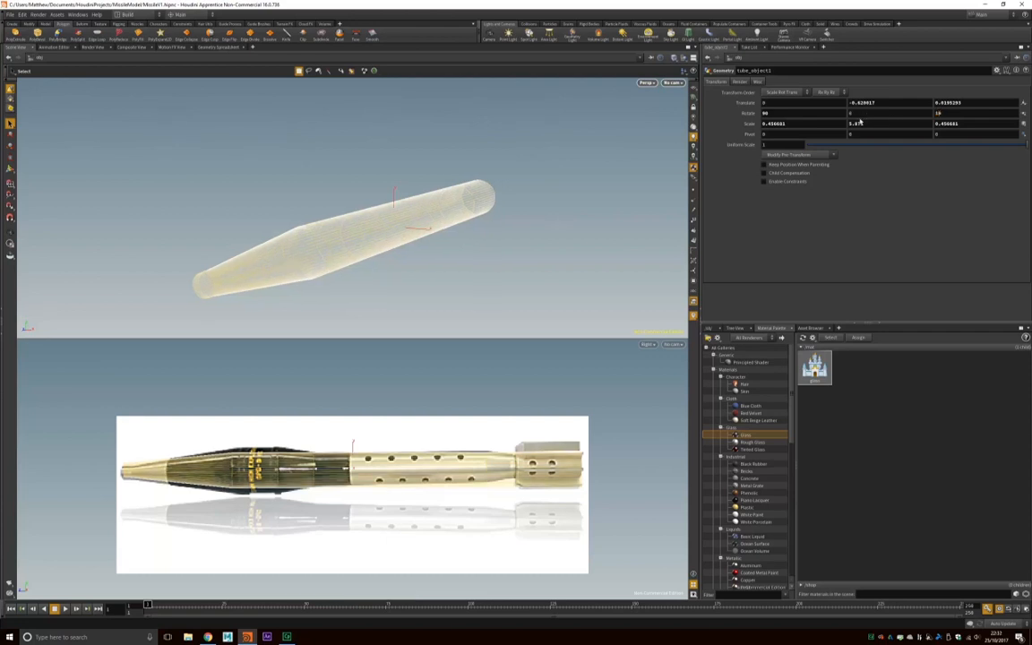
key(ctrl+z)
alt+drag(552, 176, 594, 169)
click(9, 122)
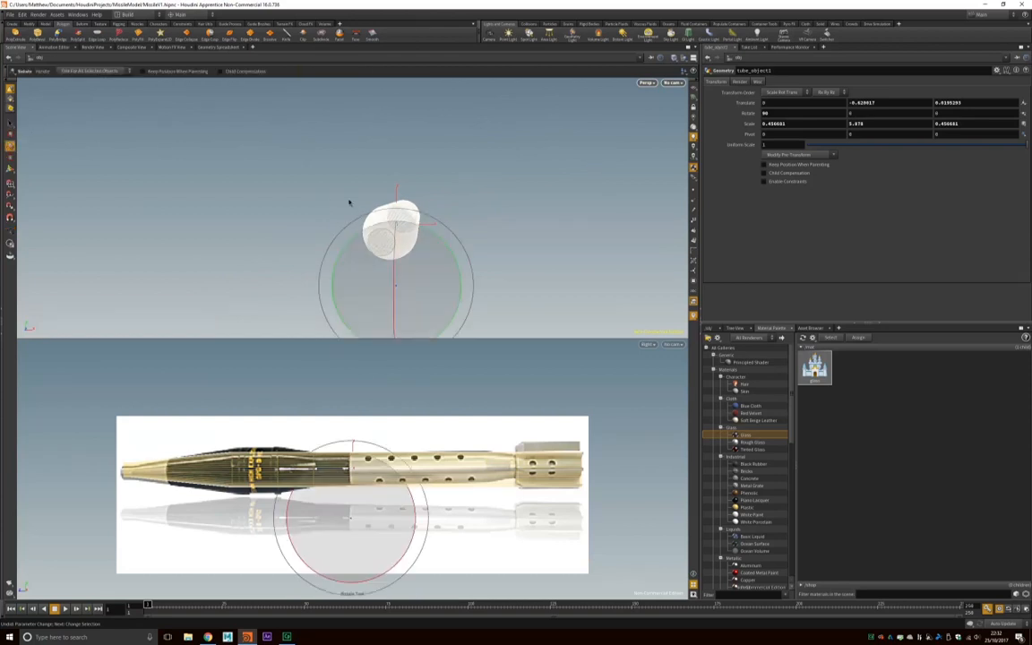
alt+drag(440, 240, 358, 233)
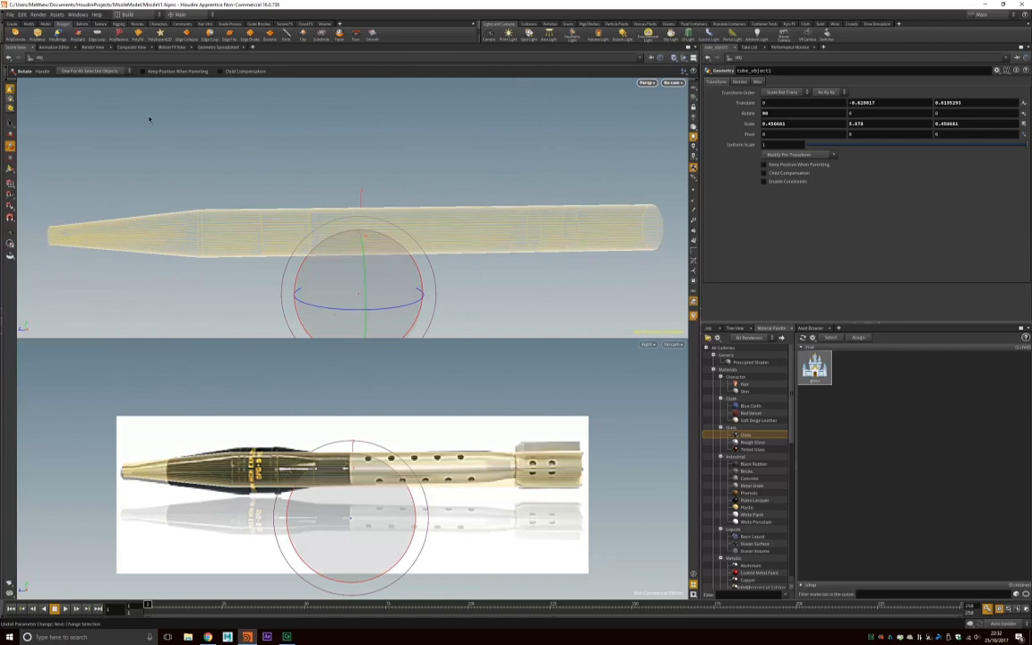
- Select the whole tapered tube object and center its pivot on the geometry
click(48, 25)
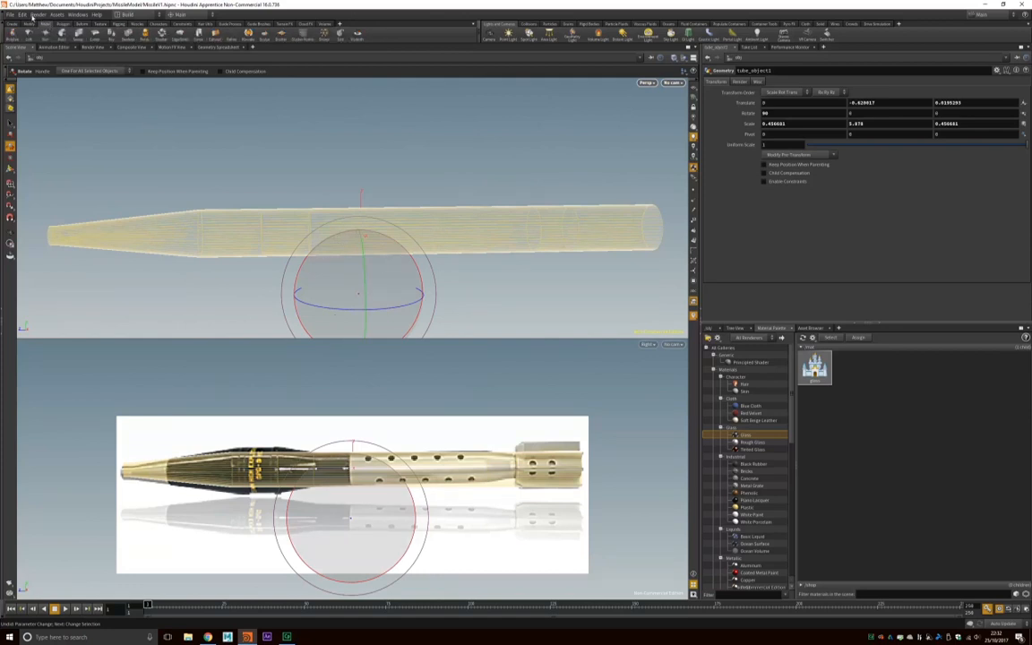
click(32, 24)
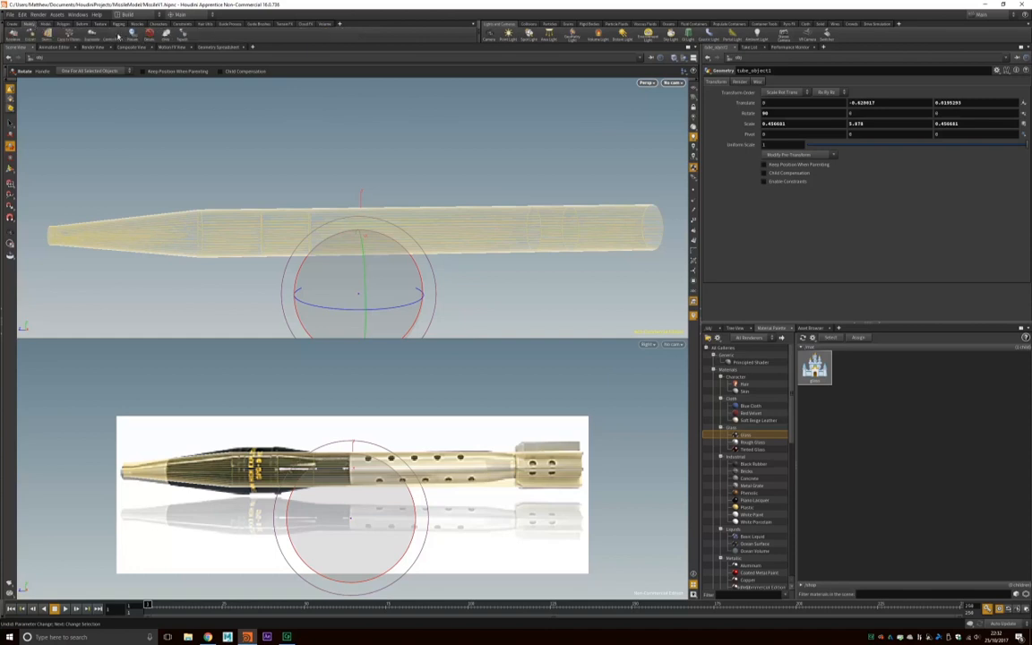
key(s)
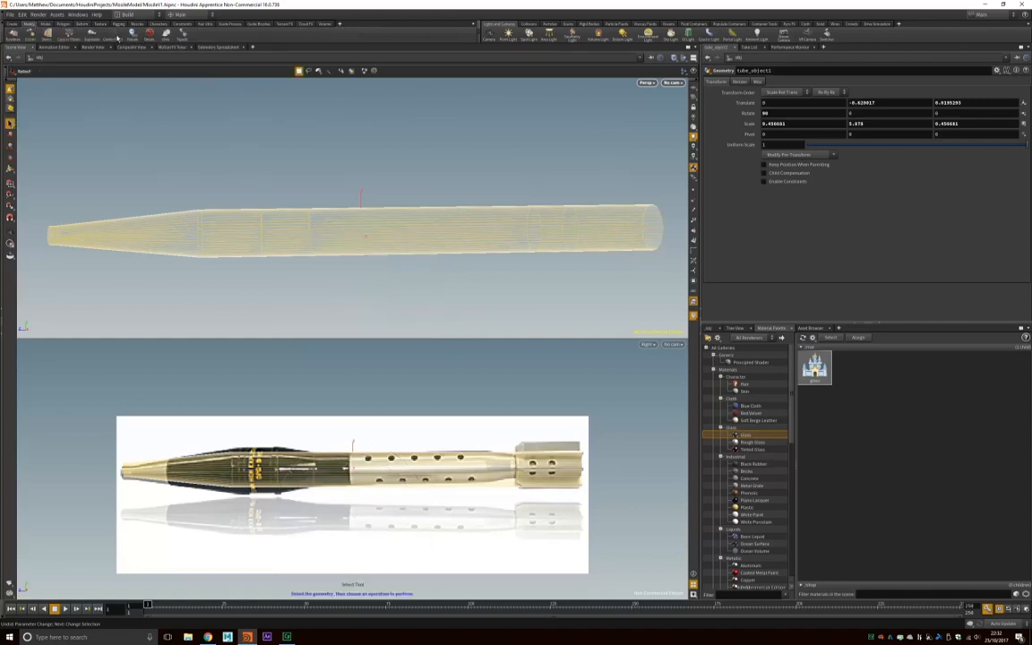
click(337, 203)
click(353, 235)
click(111, 38)
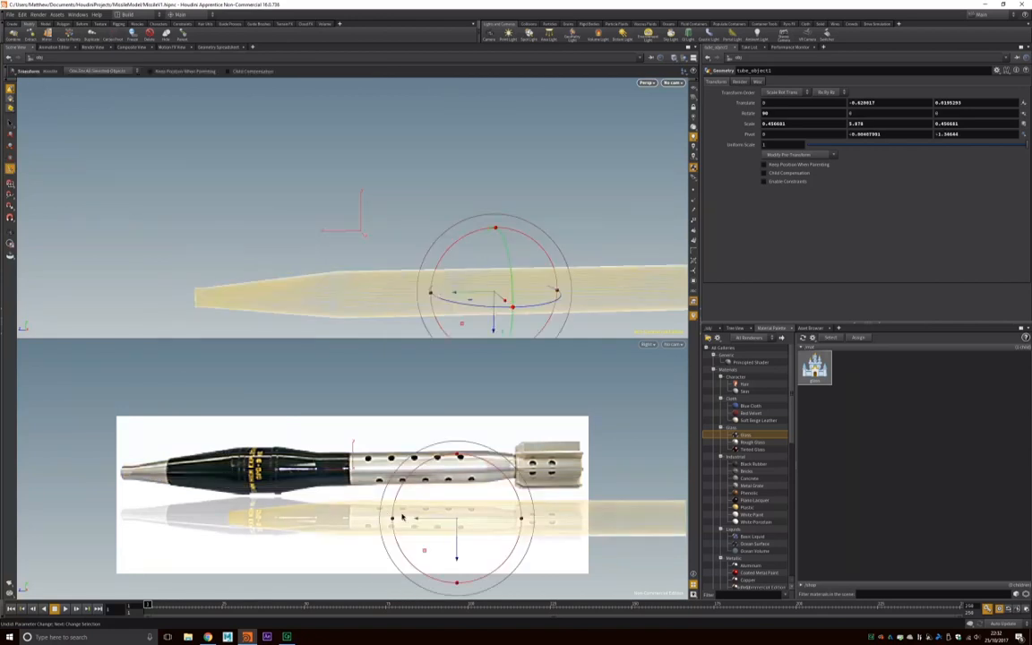
- Move the tube back over the reference rocket in the side view, to about -0.018 in Y and 1.367 in Z
drag(440, 526, 331, 510)
drag(356, 556, 338, 472)
key(r)
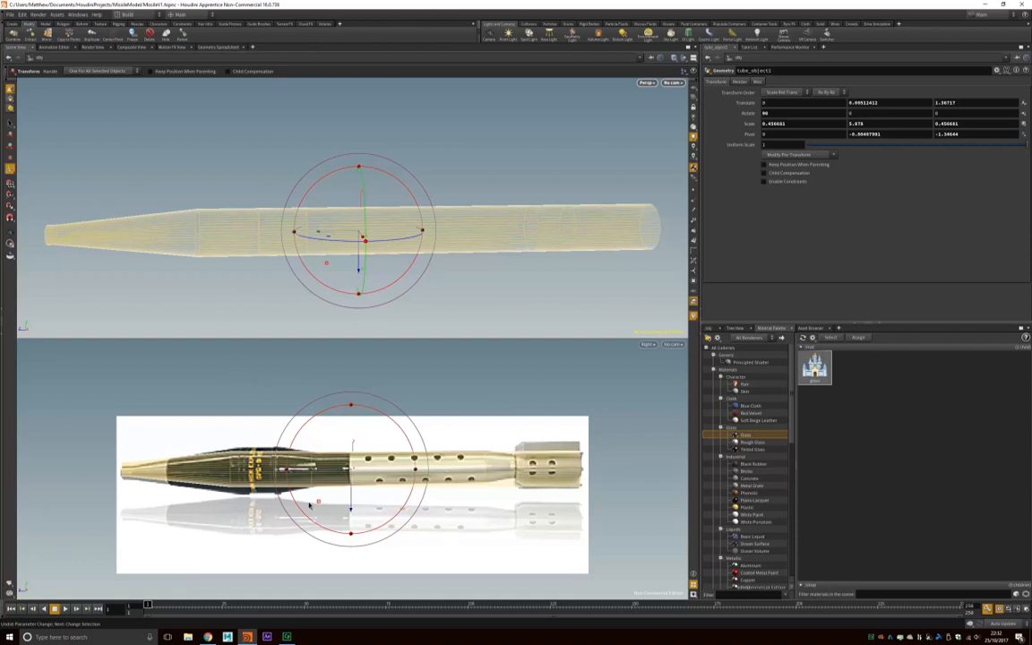
drag(350, 511, 351, 514)
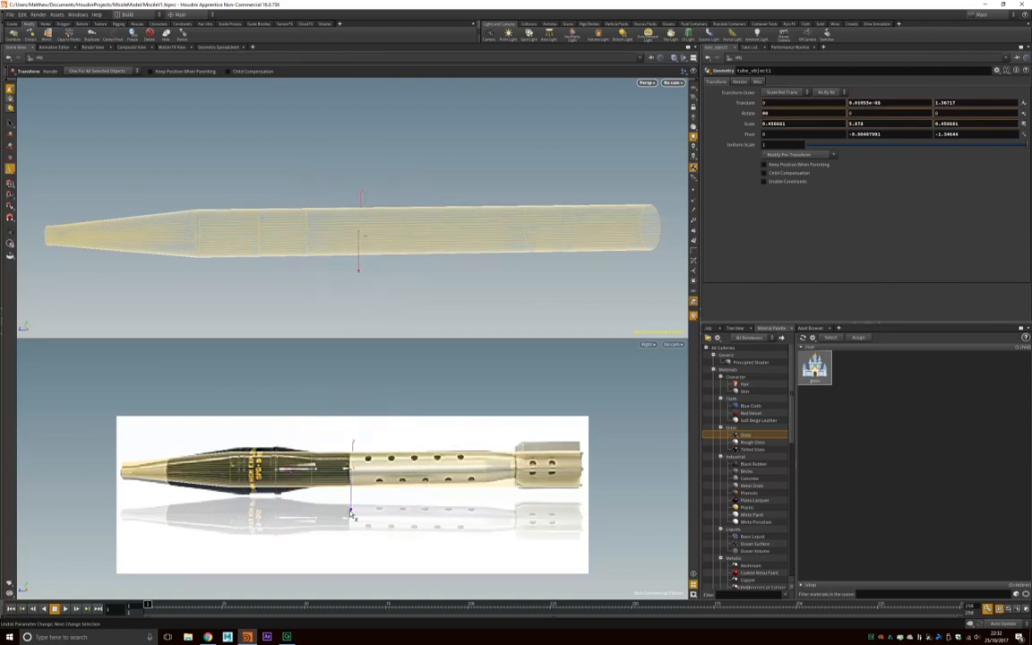
key(r)
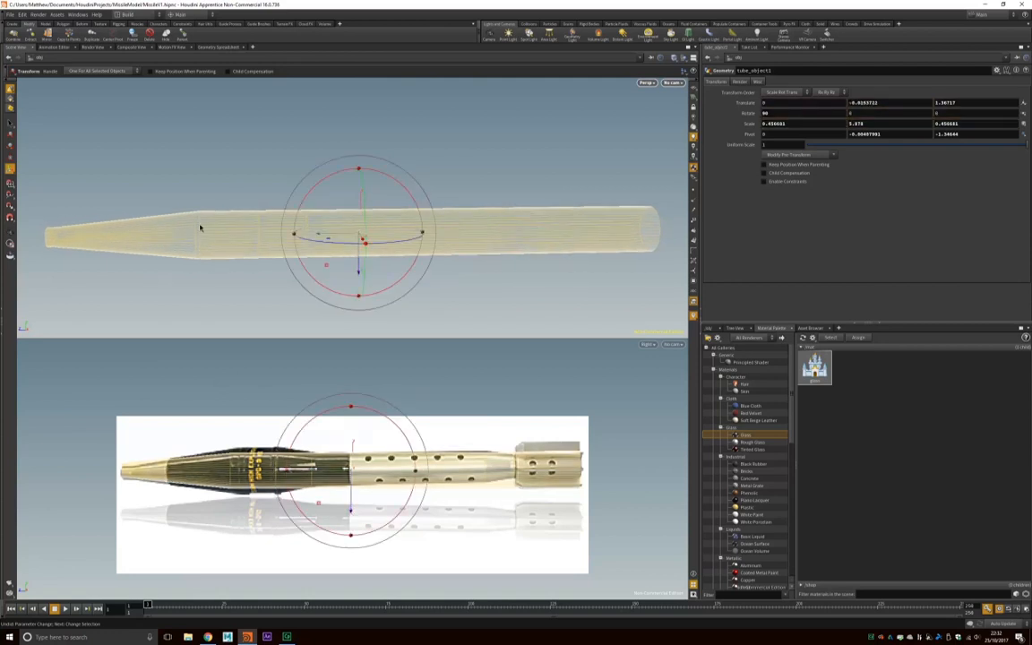
click(204, 180)
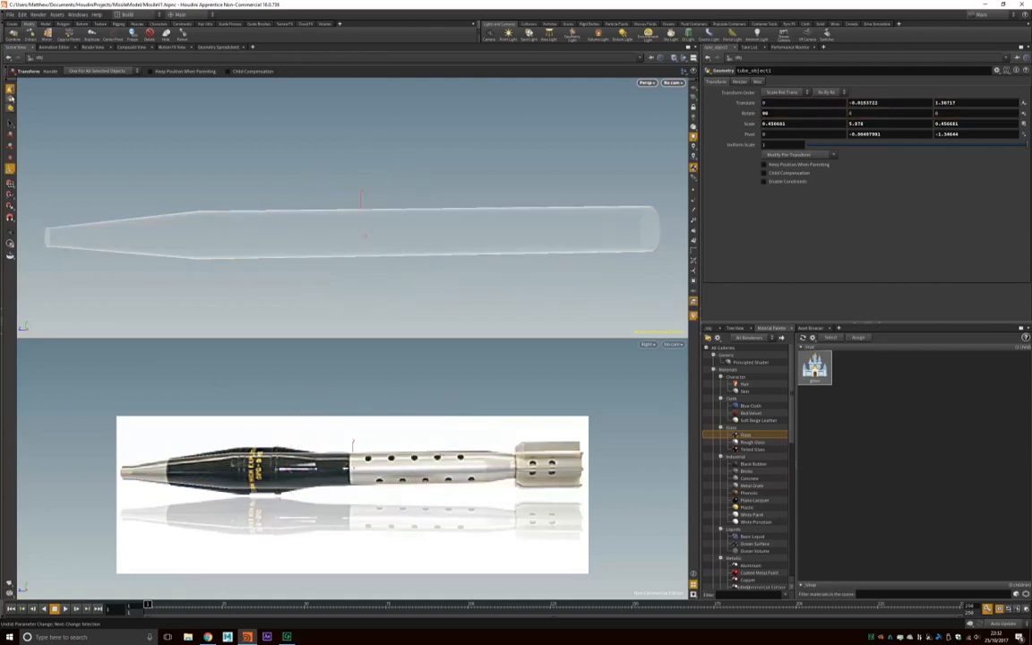
- In geometry-level selection, select the ring of faces at the rocket's bulging warhead section and scale it uniformly to about 1.24
click(234, 235)
click(227, 197)
click(10, 116)
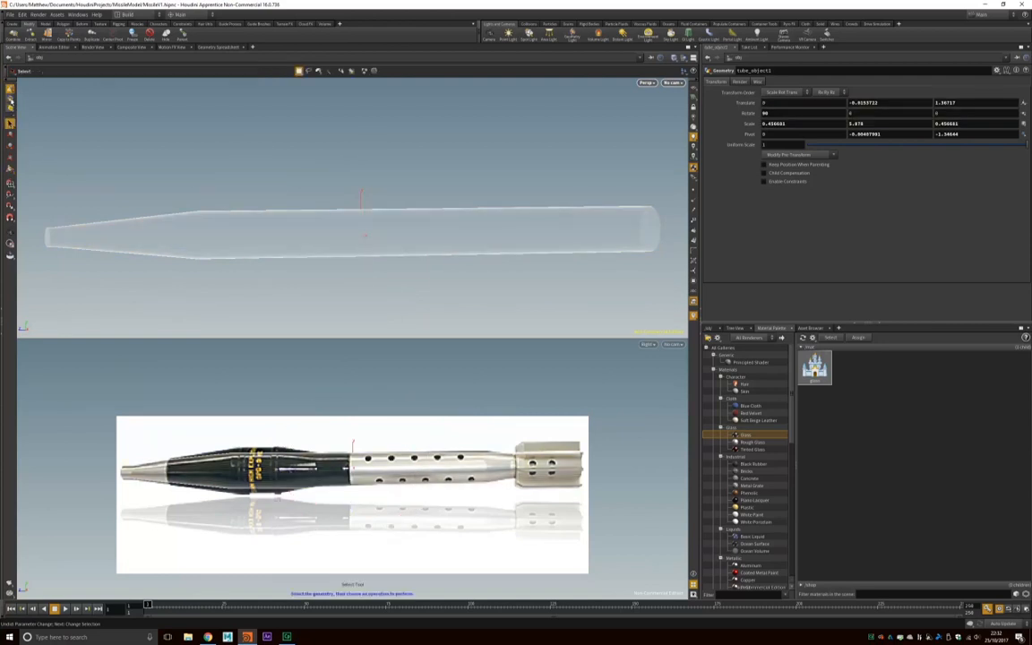
click(11, 101)
click(230, 223)
drag(216, 183, 238, 278)
key(e)
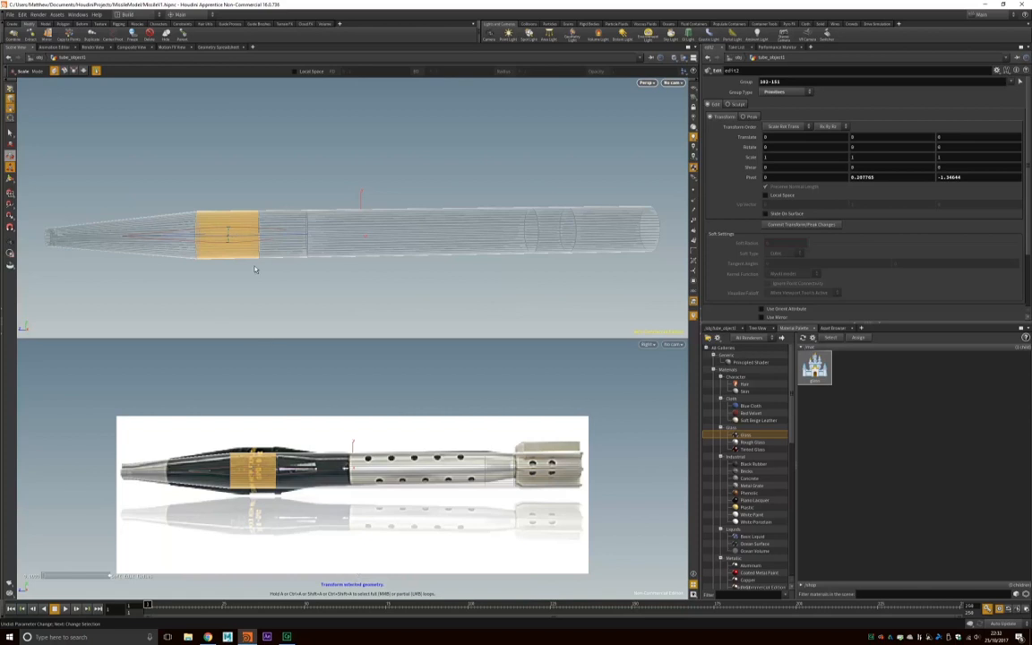
drag(261, 267, 320, 267)
drag(275, 217, 281, 202)
alt+drag(521, 313, 352, 295)
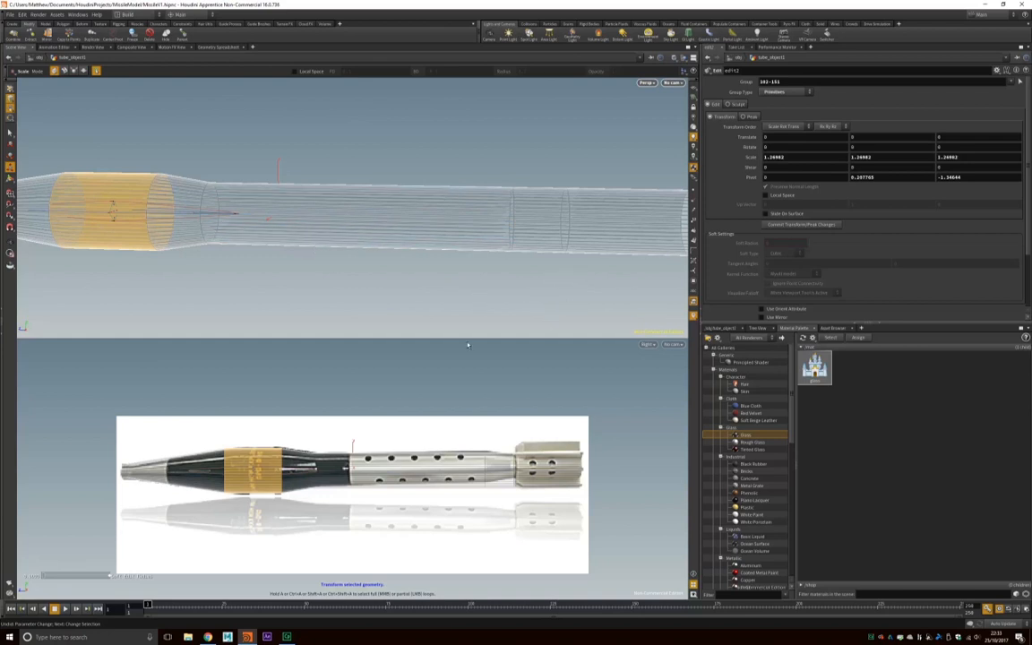
- Try scaling all faces behind the rocket's long straight body section uniformly to about 0.69
drag(322, 168, 400, 278)
key(t)
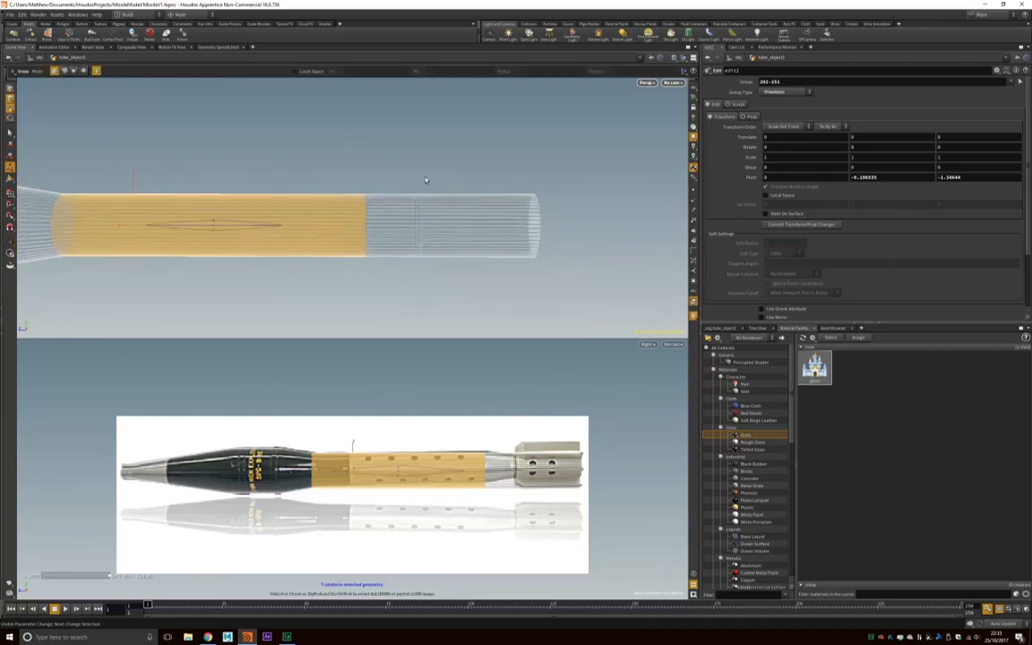
drag(388, 168, 598, 293)
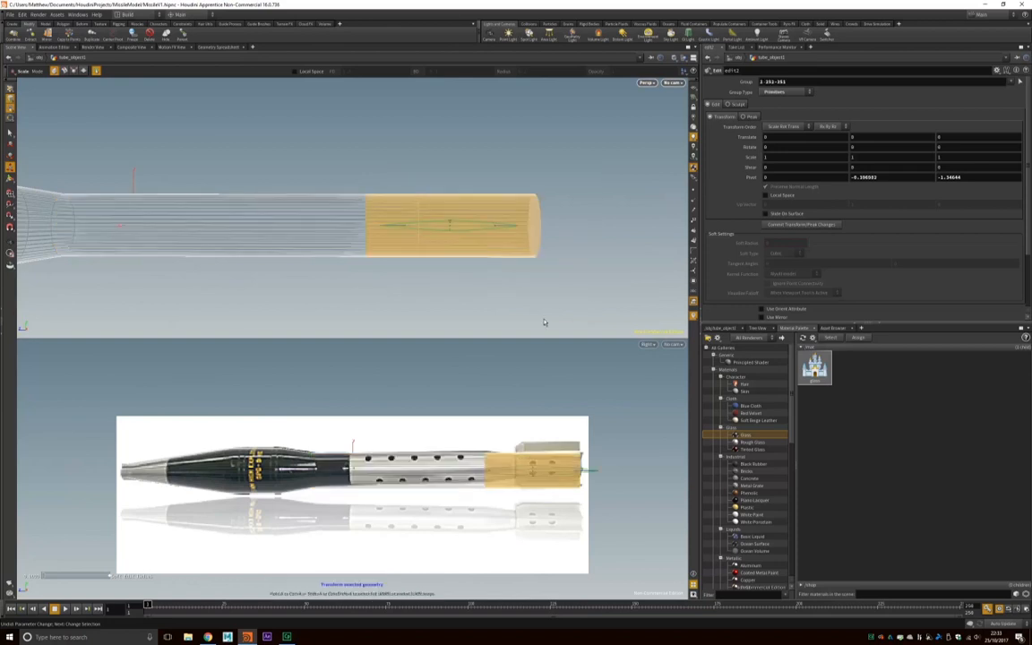
alt+drag(472, 215, 404, 231)
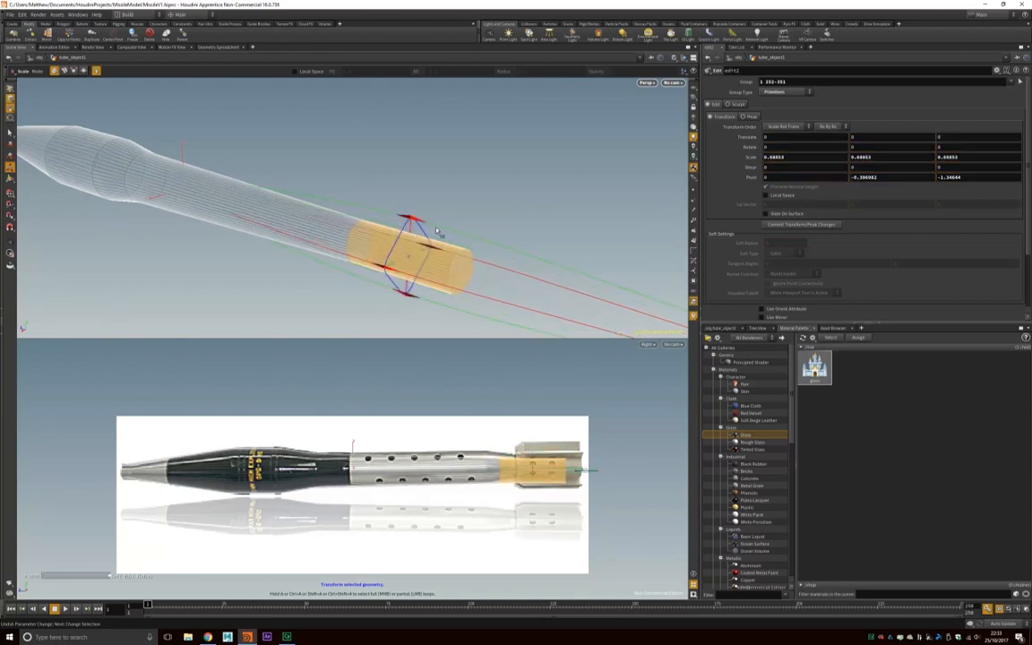
alt+drag(459, 201, 483, 184)
click(458, 194)
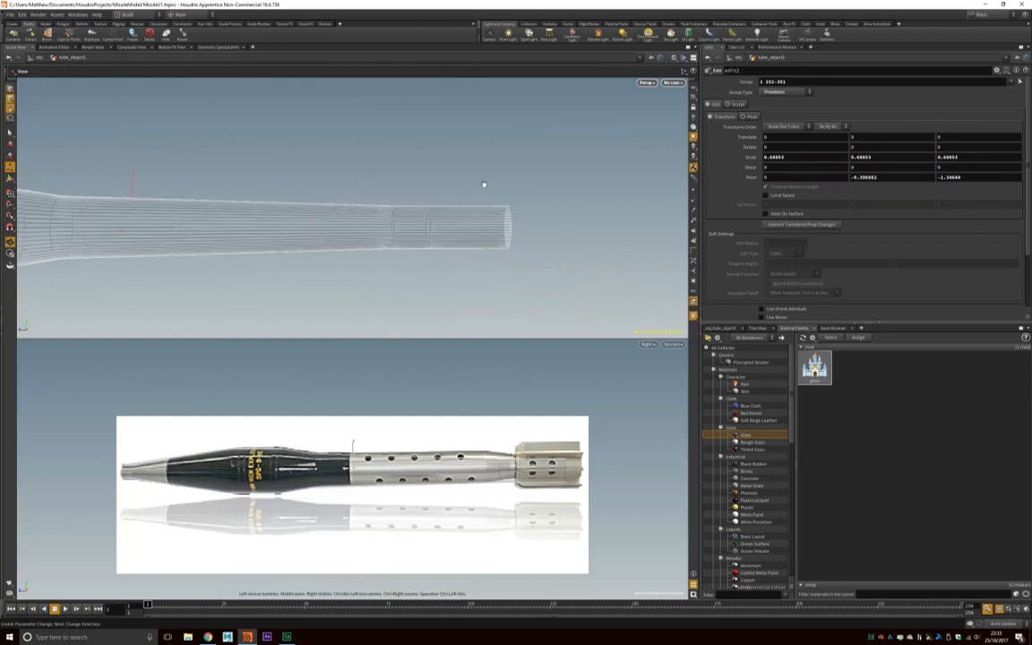
drag(380, 179, 407, 261)
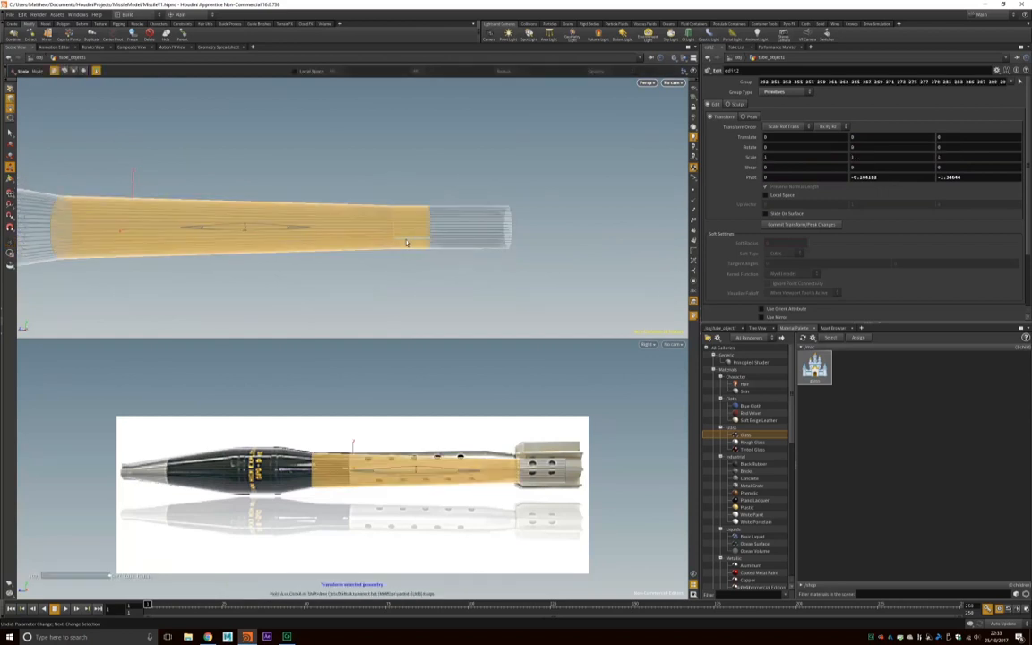
- Undo the scaling of the rear faces and the selections made around it
key(ctrl+z)
key(ctrl+z)
key(ctrl+z)
key(ctrl+z)
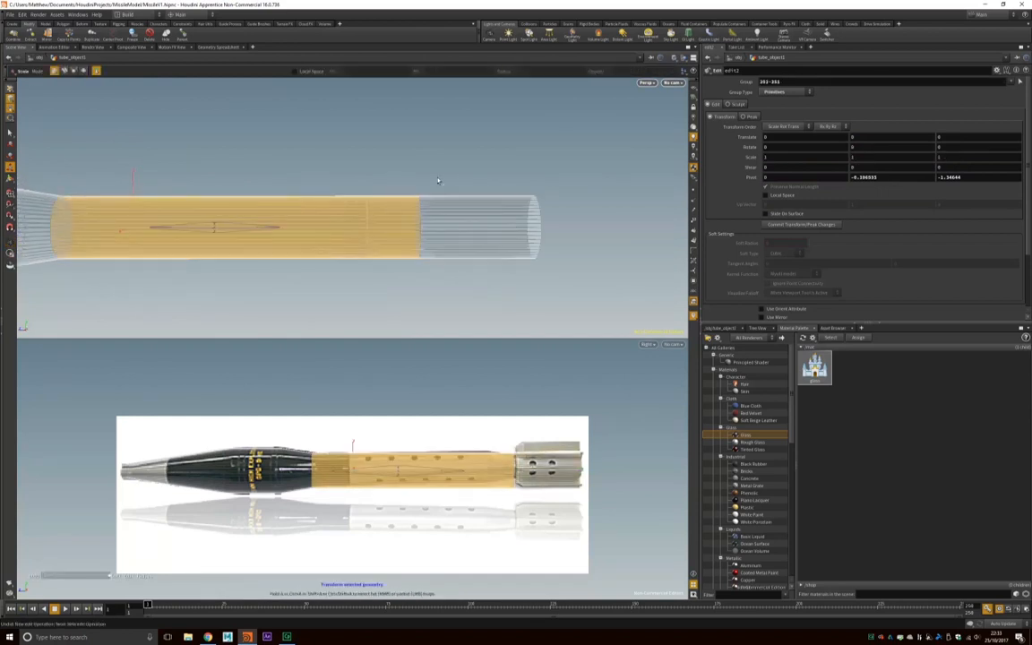
key(ctrl+z)
- Select only the rearmost faces in the fin area and scale them uniformly to about 0.68 to form the tail taper
drag(422, 176, 530, 311)
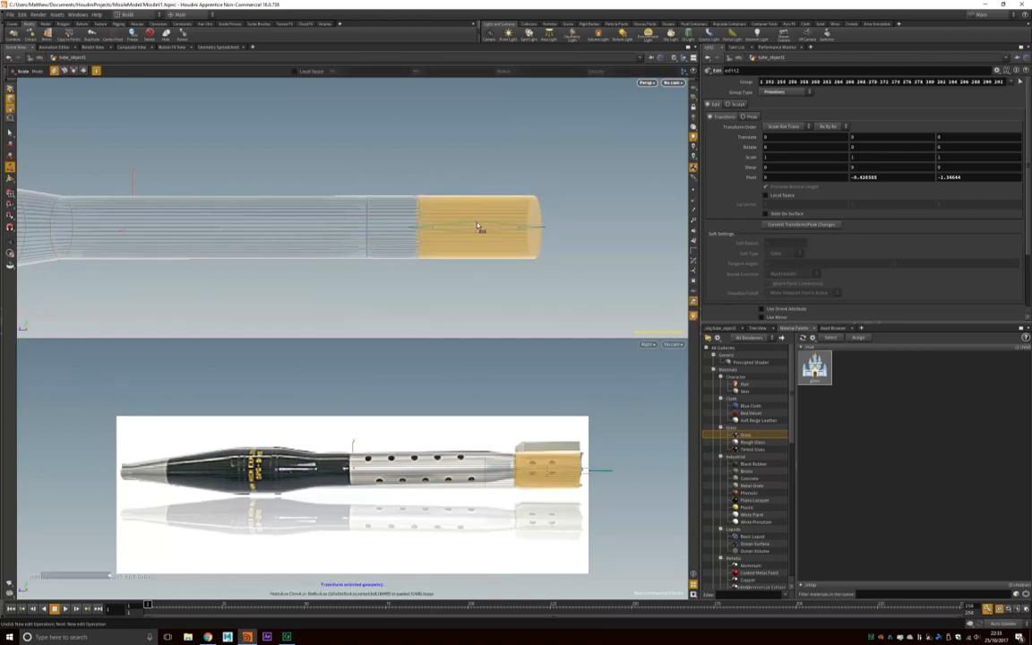
drag(478, 225, 477, 226)
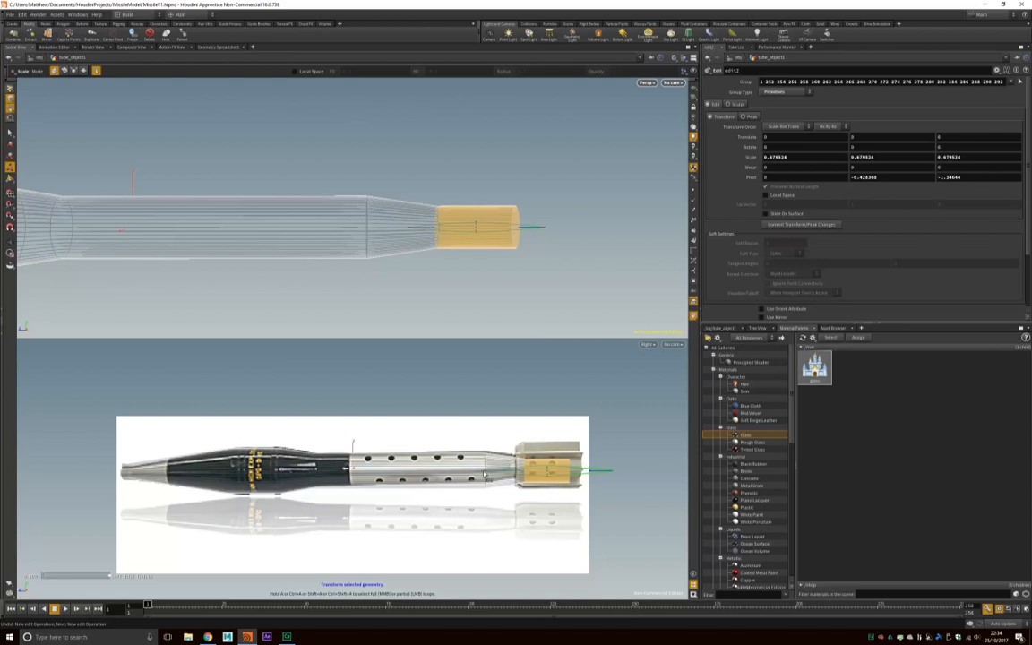
alt+drag(422, 292, 387, 311)
alt+right_drag(387, 310, 299, 285)
alt+drag(299, 285, 432, 255)
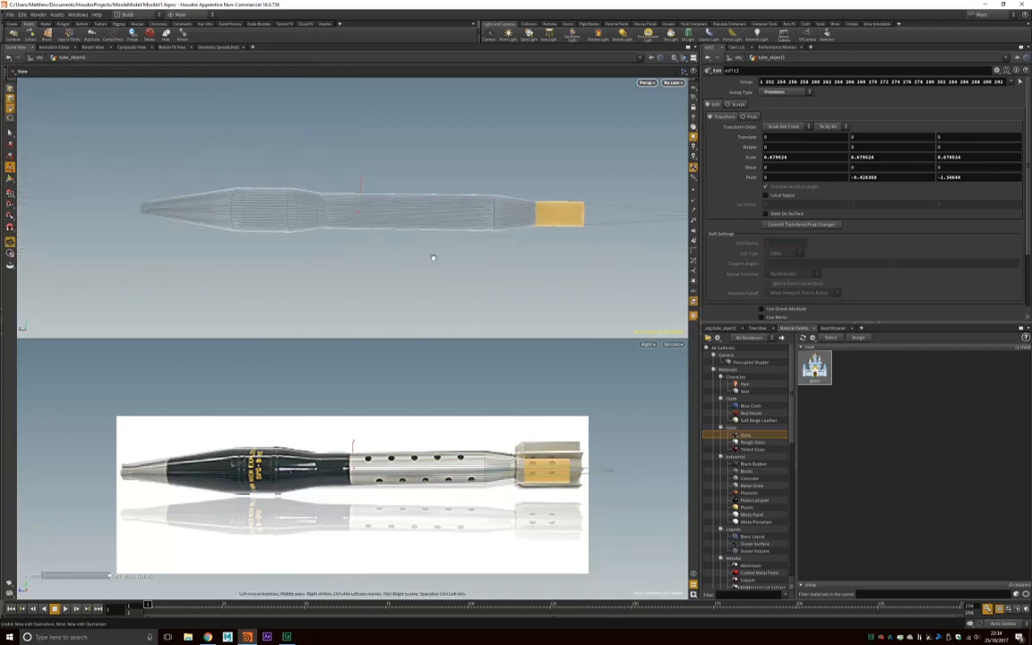
alt+drag(551, 264, 557, 268)
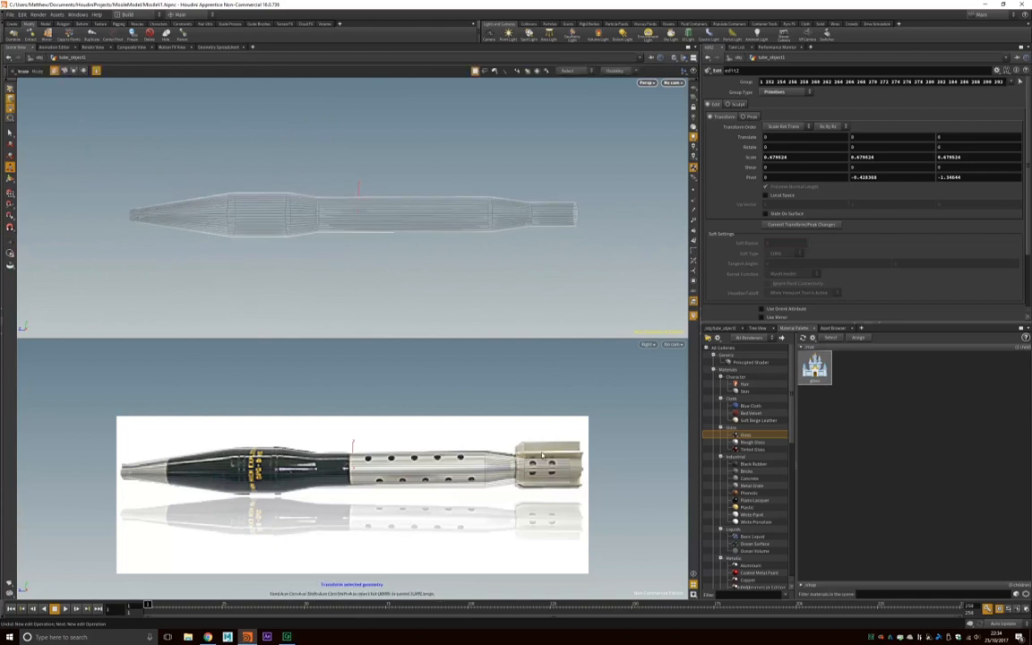
alt+drag(355, 321, 404, 256)
click(369, 211)
alt+drag(450, 206, 322, 271)
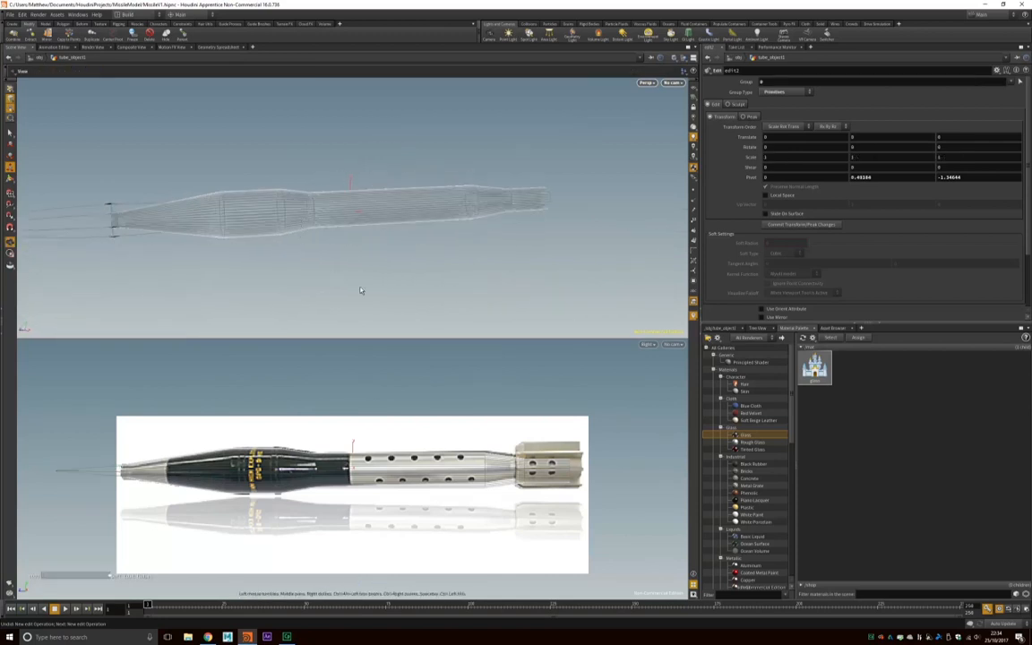
click(394, 292)
alt+drag(394, 292, 352, 263)
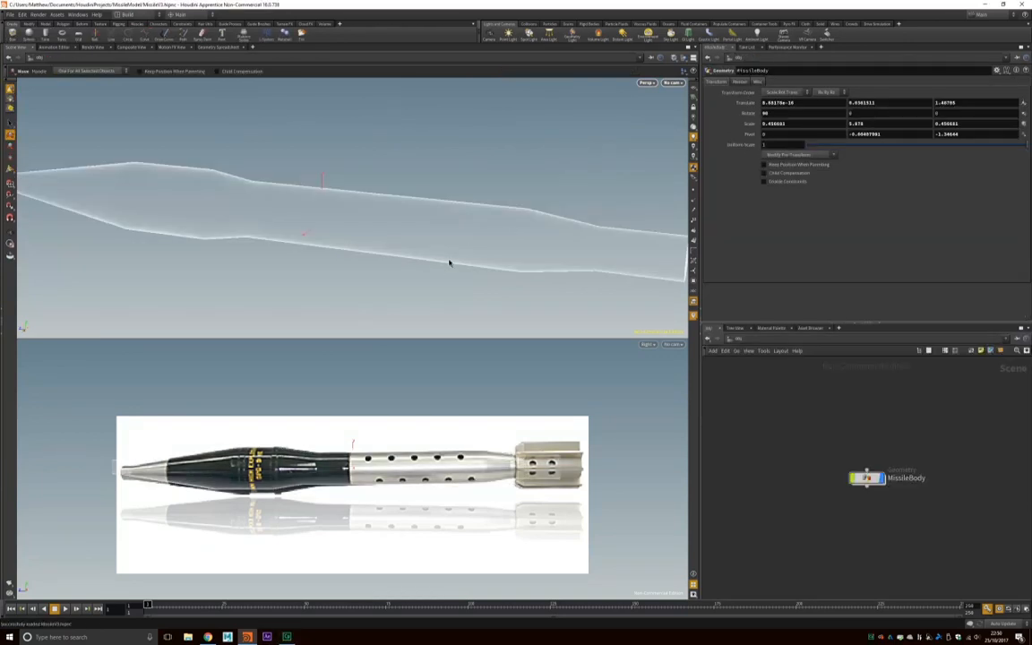
- Delete the glass material from the scene's materials so the missile body loses its transparent look
click(450, 232)
click(772, 329)
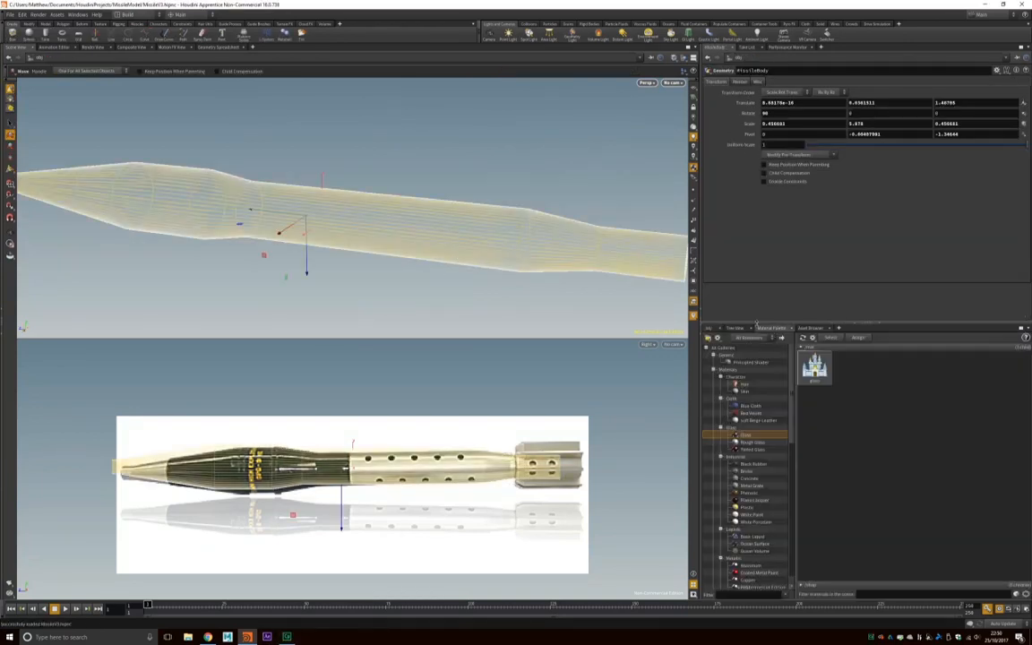
click(814, 379)
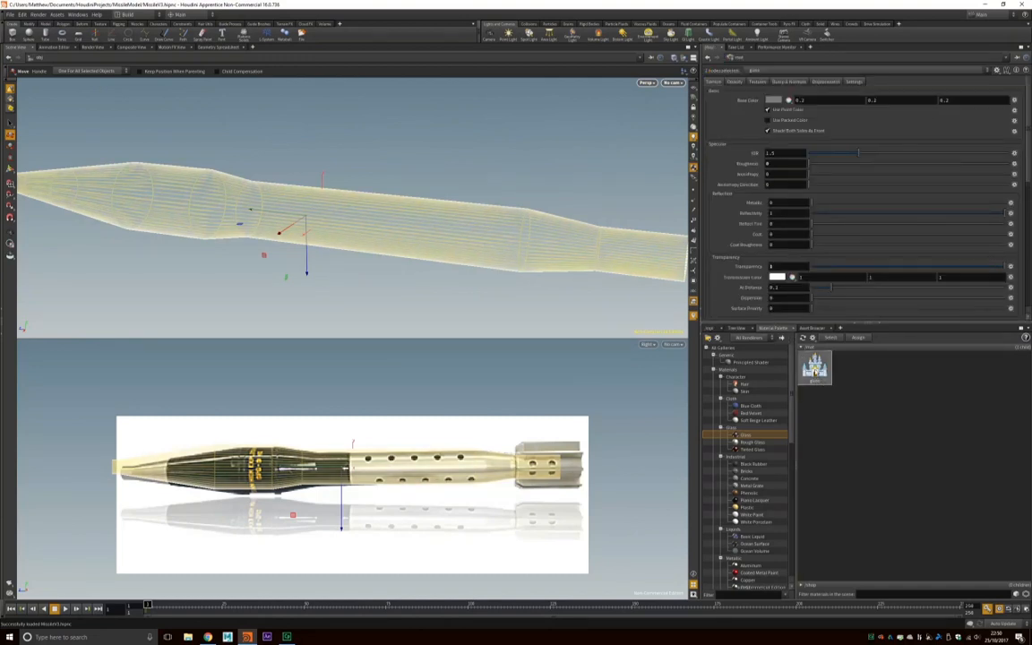
key(Delete)
key(Escape)
drag(446, 183, 395, 193)
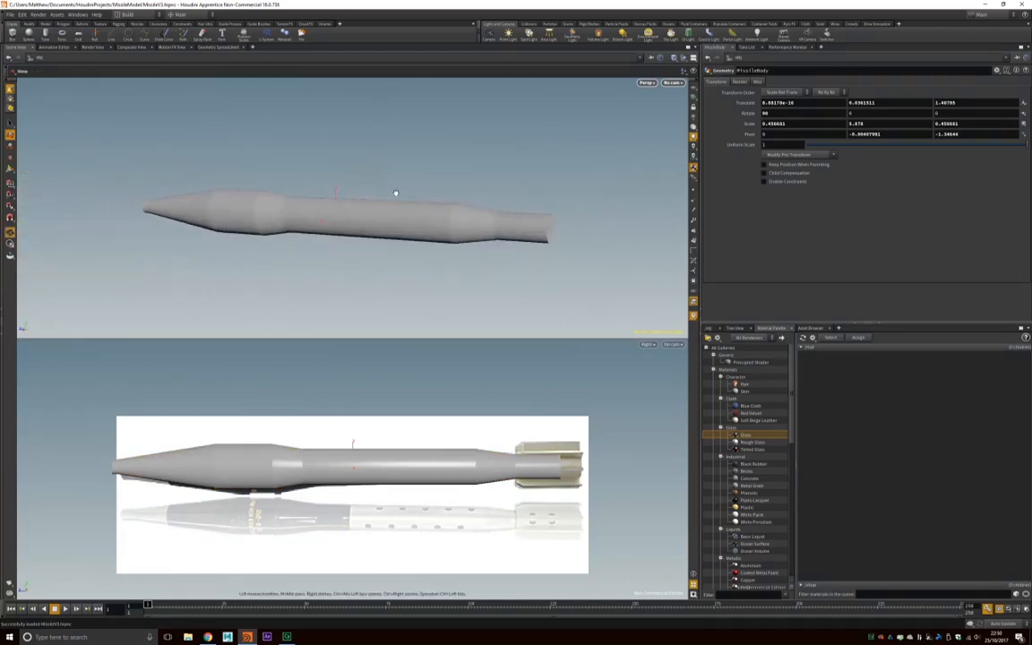
- Switch to geometry-level selection and enter the MissileBody object's geometry network with the tail end in view
alt+middle_drag(548, 321, 561, 297)
alt+middle_drag(598, 209, 395, 246)
alt+right_drag(394, 246, 471, 307)
alt+middle_drag(470, 307, 421, 223)
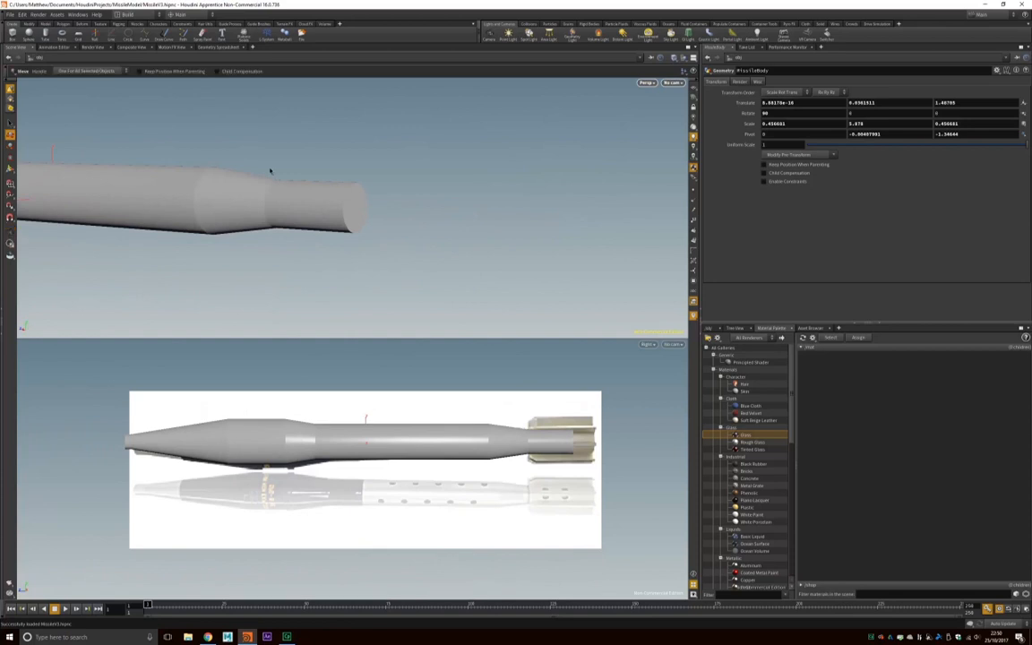
click(12, 101)
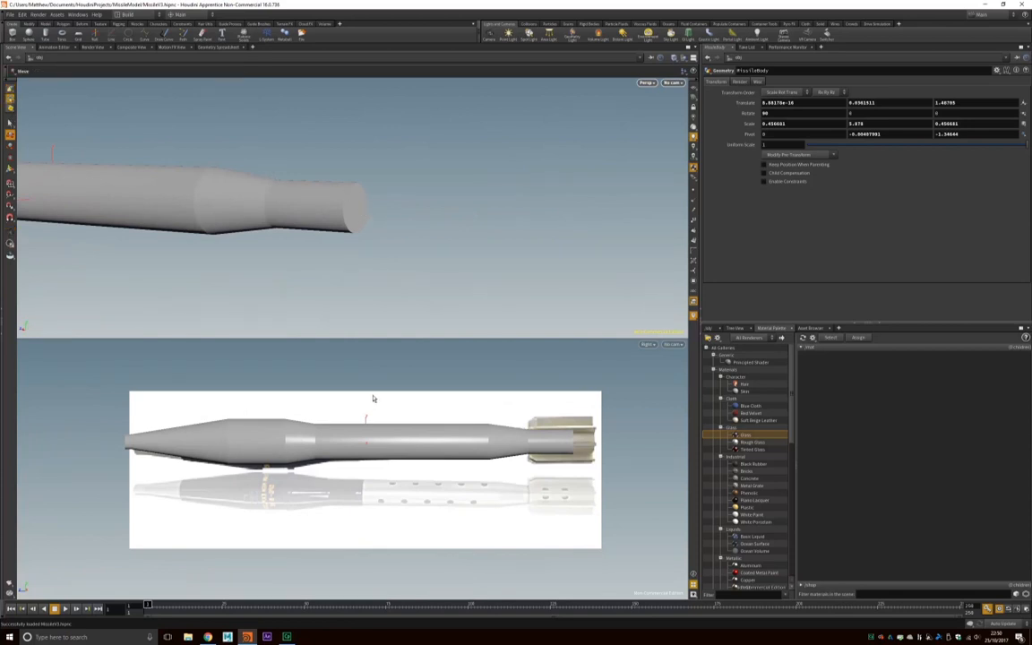
click(708, 328)
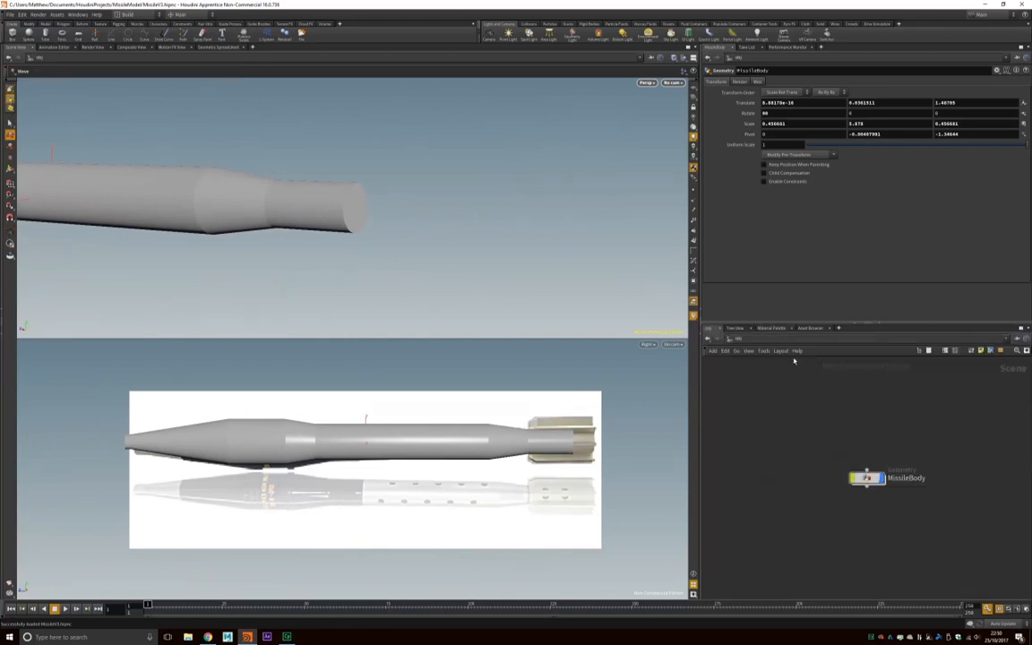
double_click(868, 479)
click(403, 204)
- Move the tail's end cap face outward by about -0.042 in Y to reach the end of the reference fins
click(358, 206)
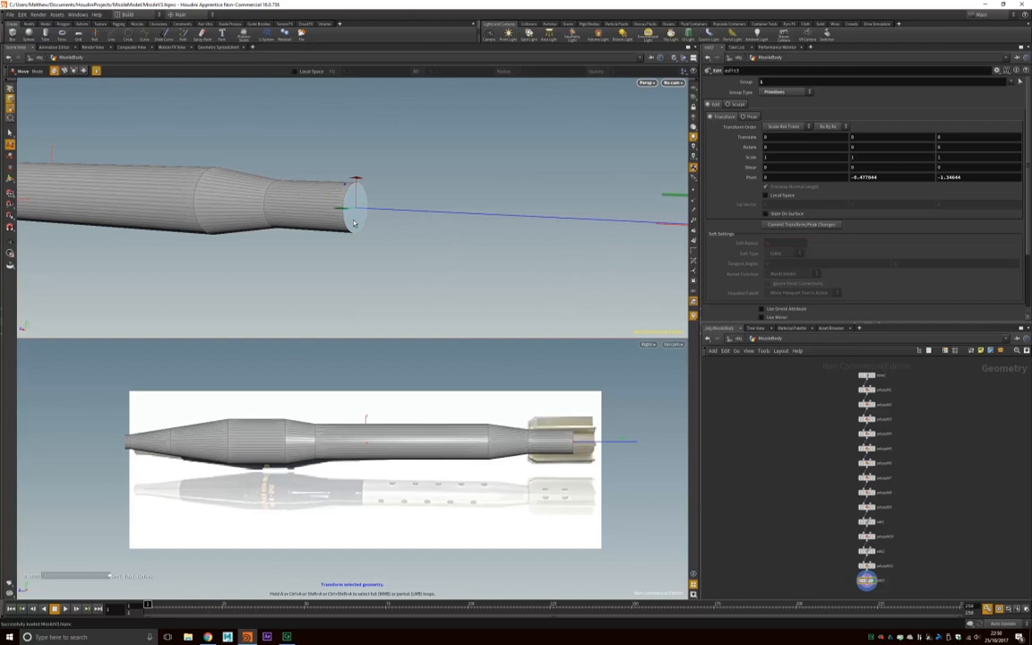
drag(392, 212, 430, 216)
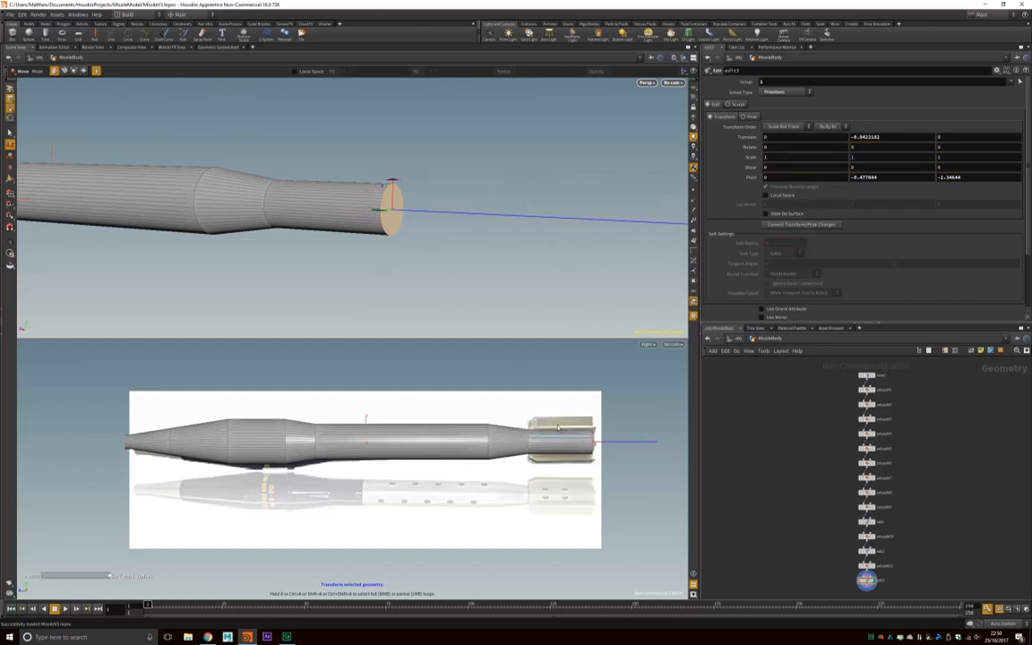
click(463, 186)
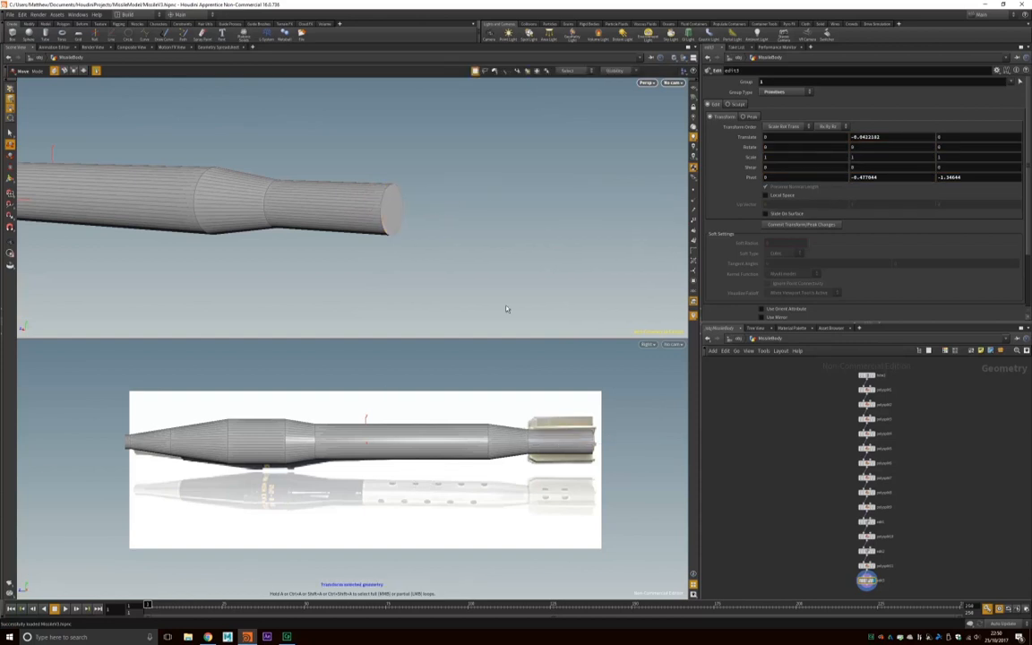
- Create a default polygon box object at the scene origin for the tail fins
alt+drag(411, 194, 446, 183)
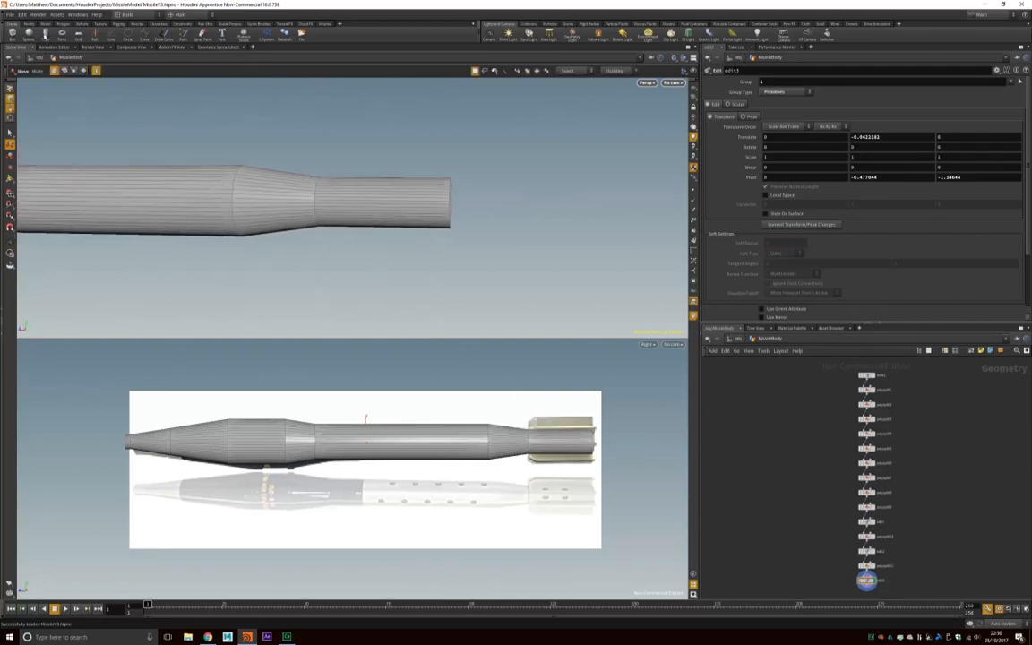
click(11, 33)
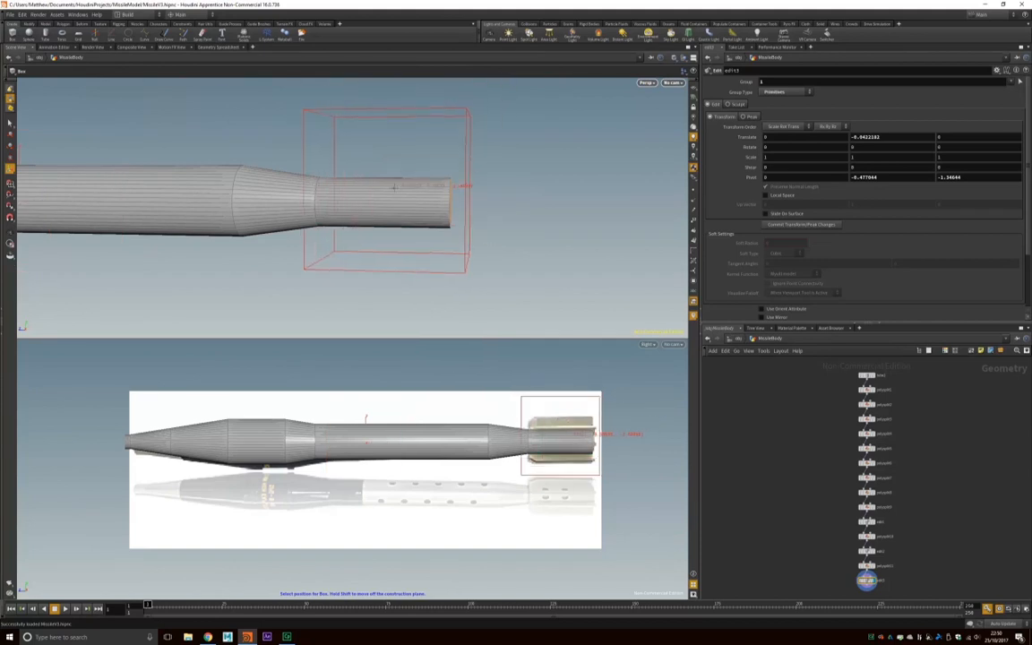
key(Return)
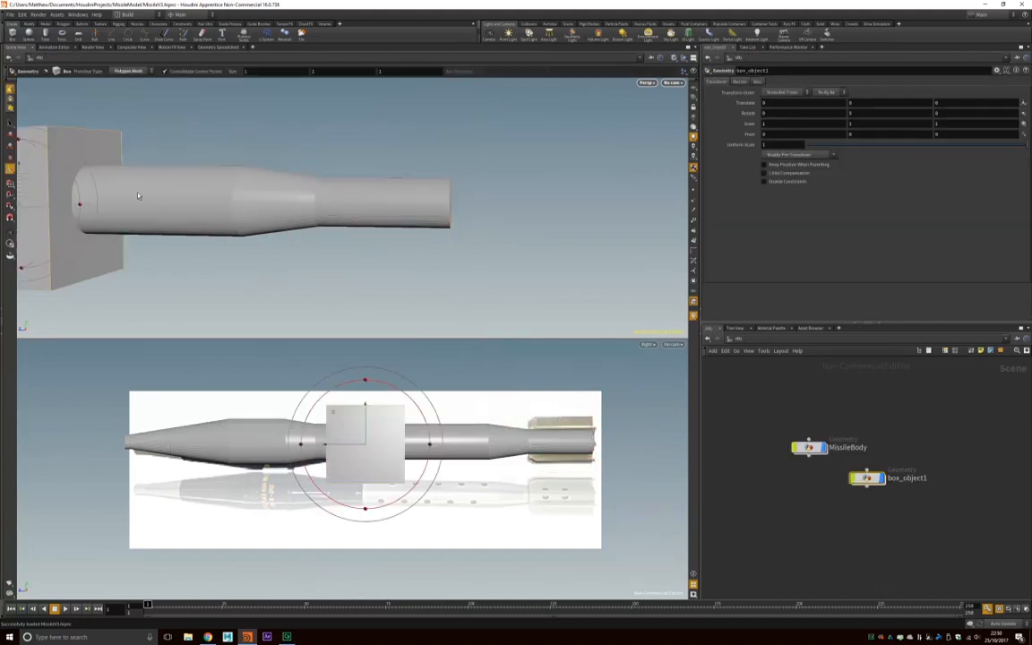
- Move the box along the missile's axis to about -2.42 in Z, over the reference fin area
click(11, 124)
click(11, 134)
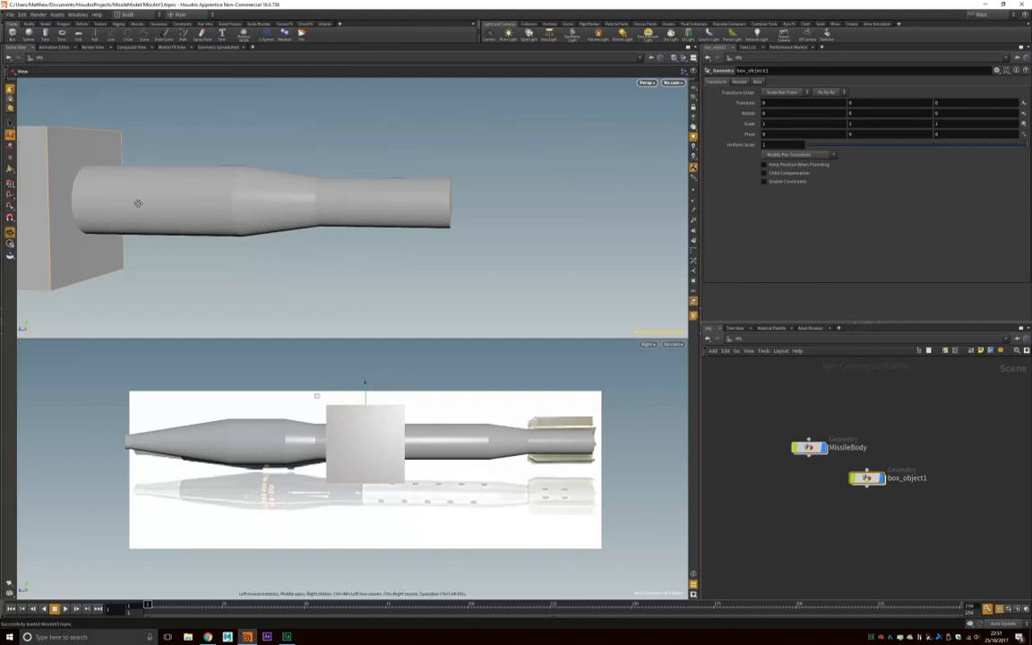
alt+middle_drag(138, 203, 237, 203)
drag(66, 204, 422, 214)
alt+middle_drag(557, 163, 476, 212)
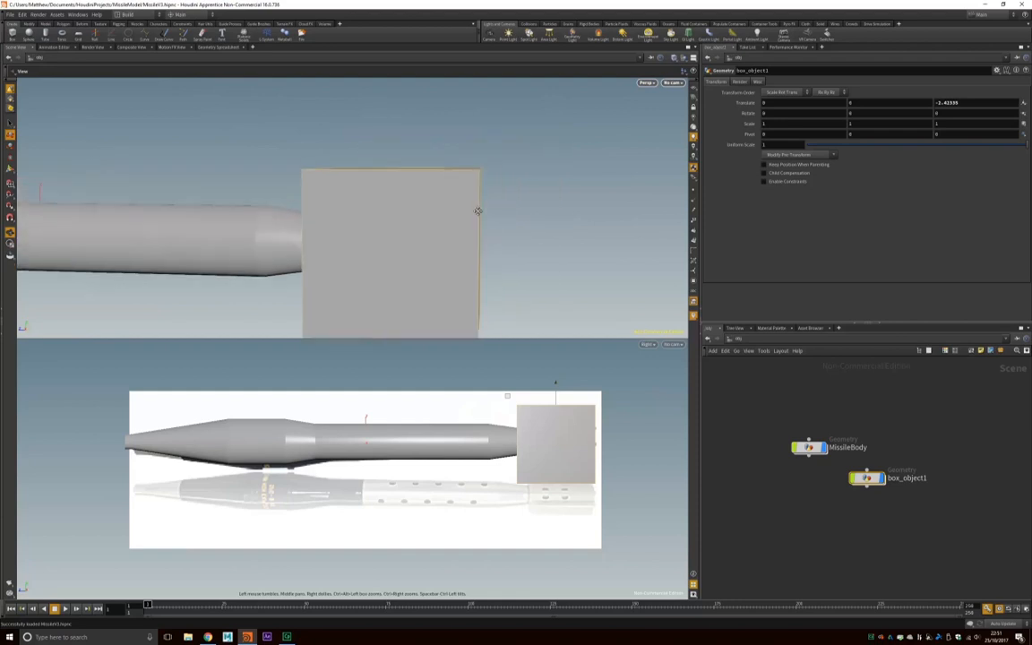
- Scale the box uniformly to about 0.32 and raise it slightly to about 0.015 in Y
alt+drag(476, 213, 469, 205)
alt+right_drag(469, 205, 464, 215)
alt+drag(463, 215, 449, 206)
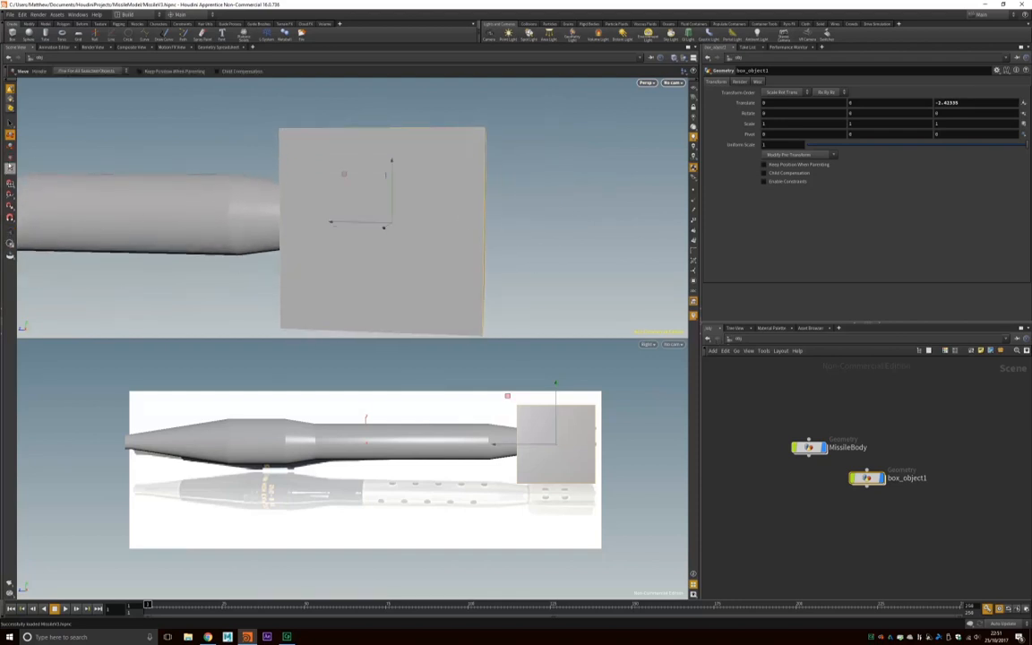
click(10, 154)
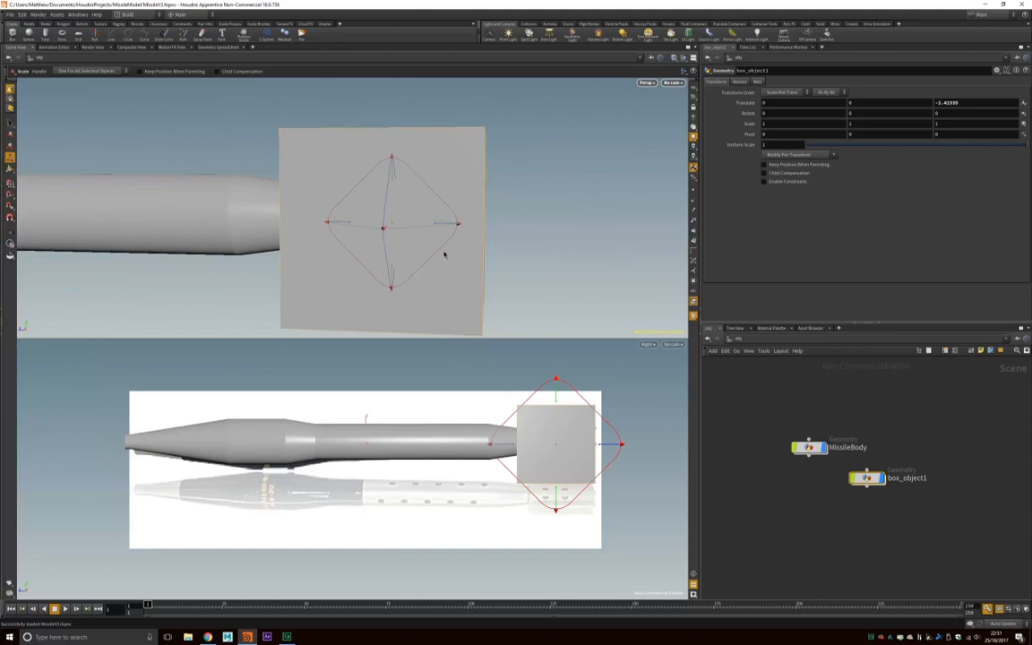
drag(459, 228, 414, 233)
click(10, 130)
drag(391, 169, 393, 167)
- Try to give the box the MissileBody object's Y translation by pasting the value
click(561, 447)
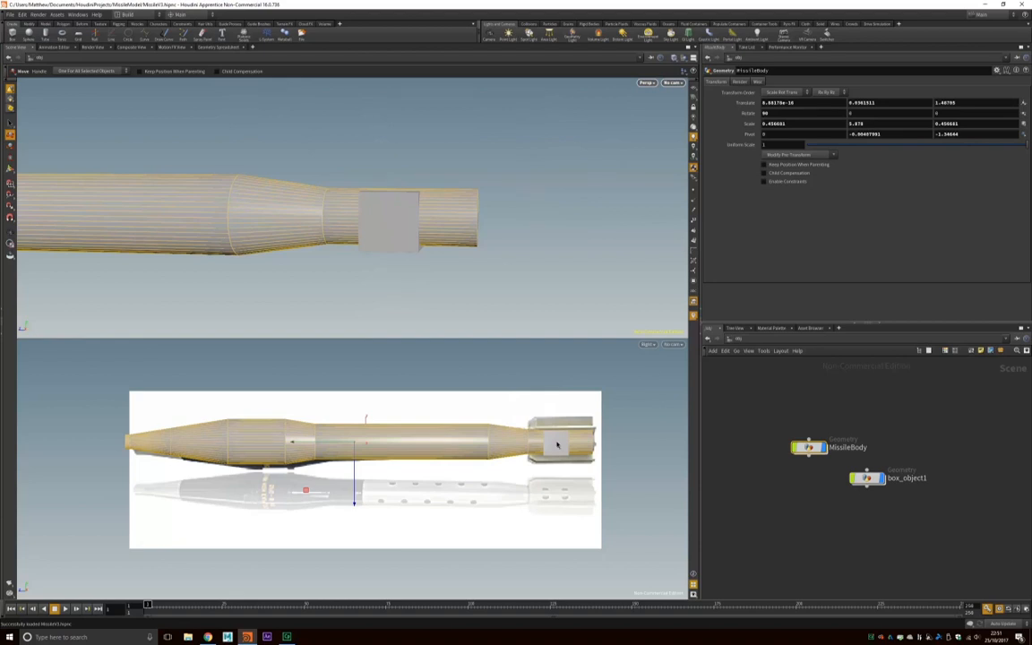
click(562, 443)
click(431, 431)
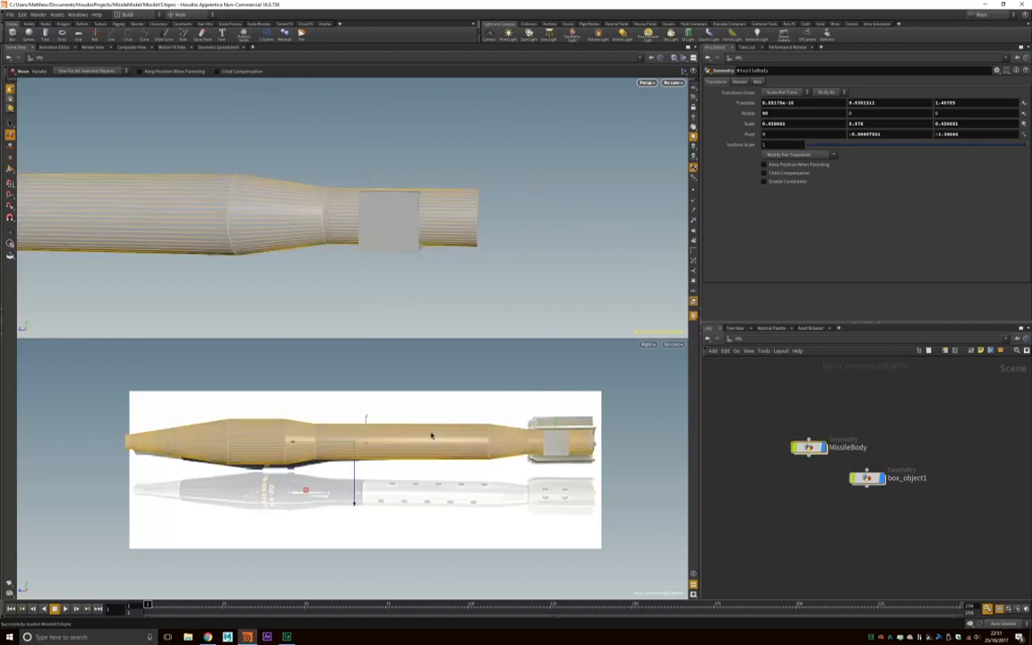
click(888, 104)
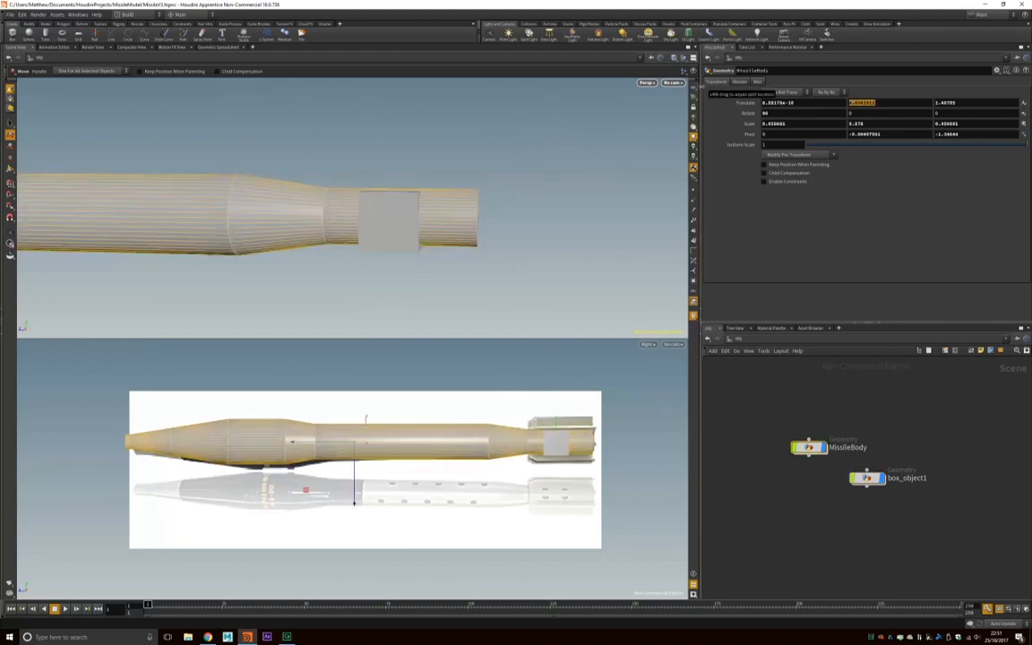
click(554, 444)
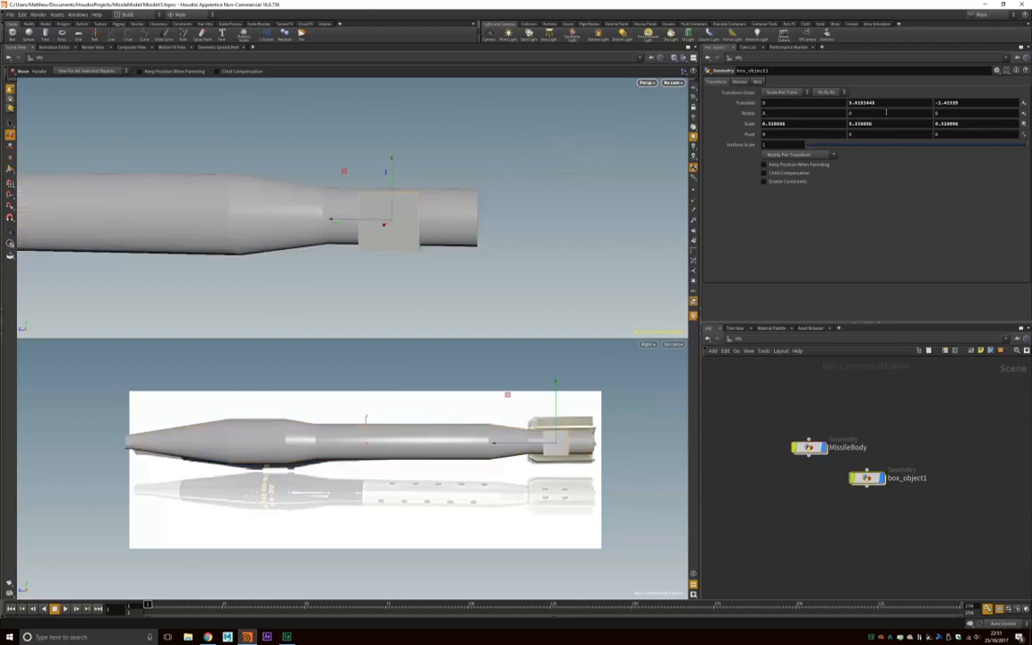
drag(888, 105, 727, 96)
key(ctrl+v)
key(Return)
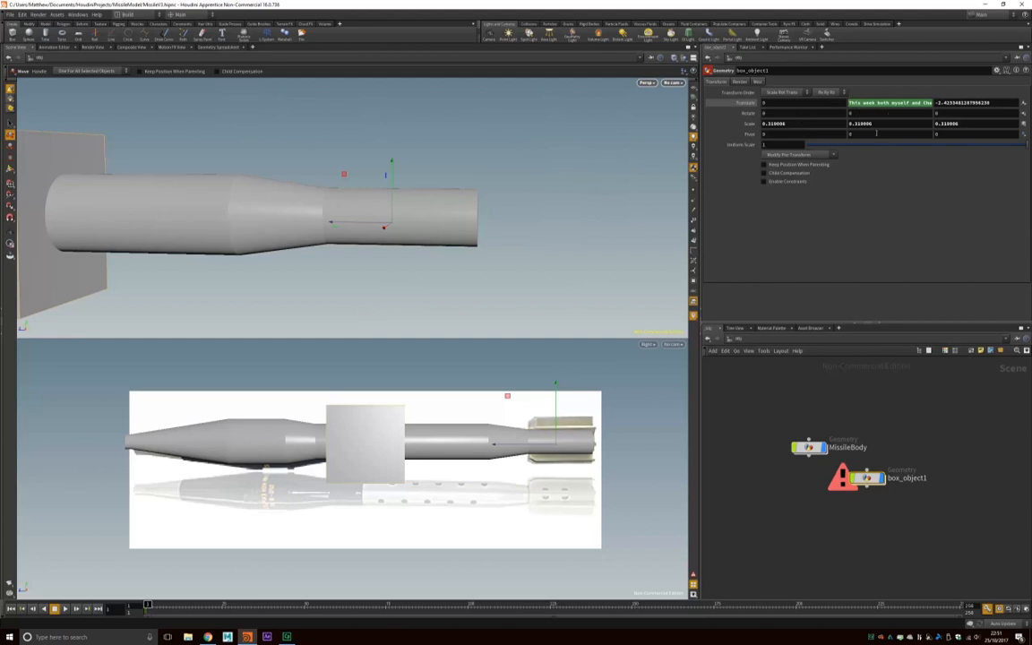
key(ctrl+z)
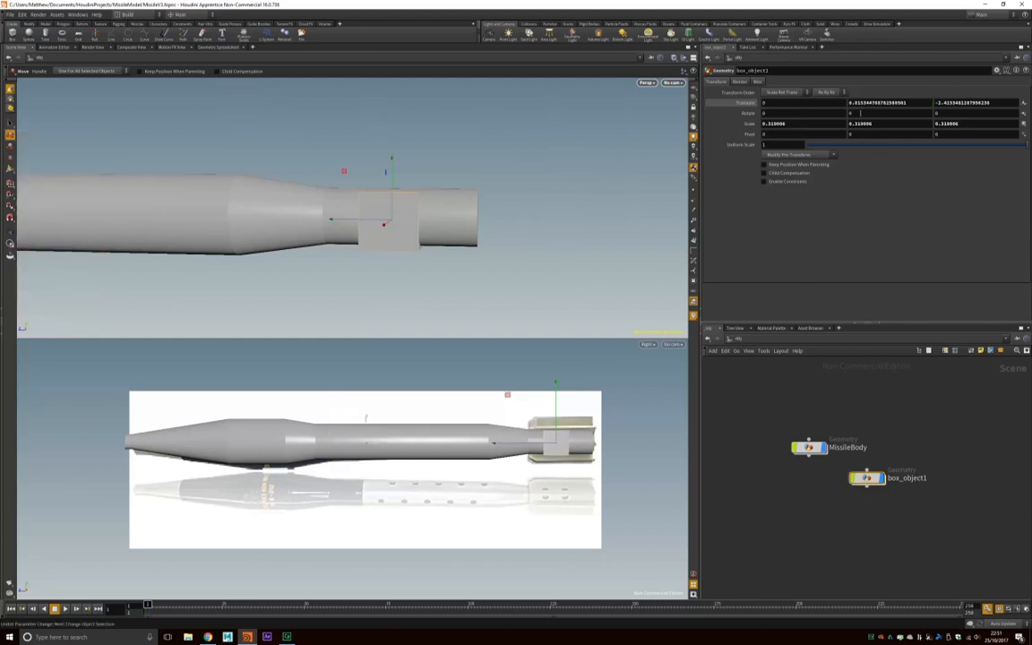
- Copy the MissileBody object's Y translation of about 0.036 into the box so both share the same centre height
click(443, 442)
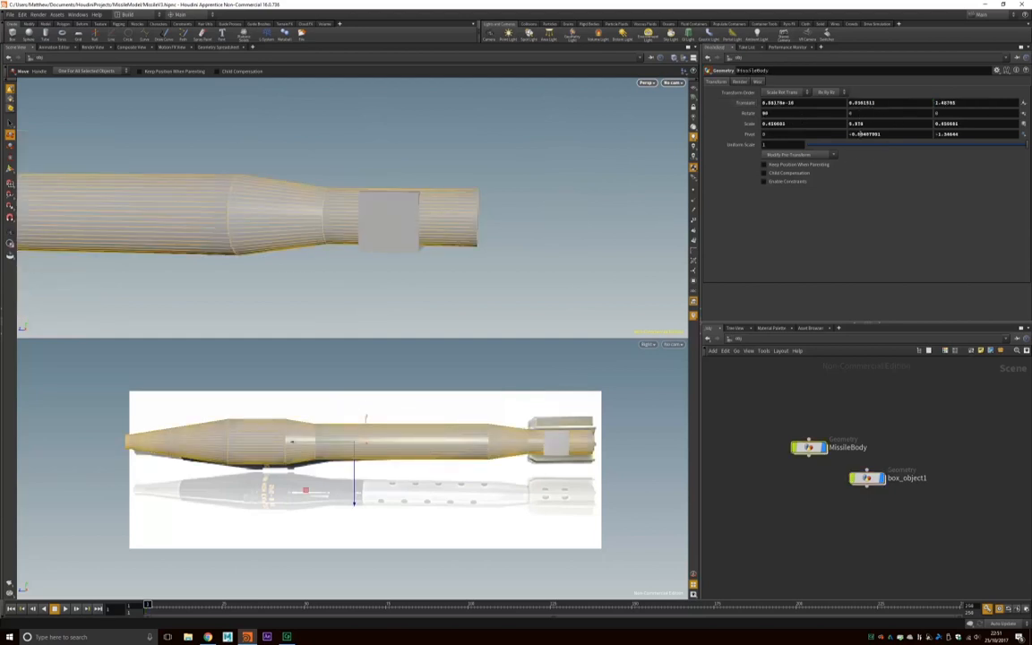
double_click(875, 102)
key(ctrl+c)
click(552, 446)
double_click(914, 101)
key(ctrl+v)
key(Return)
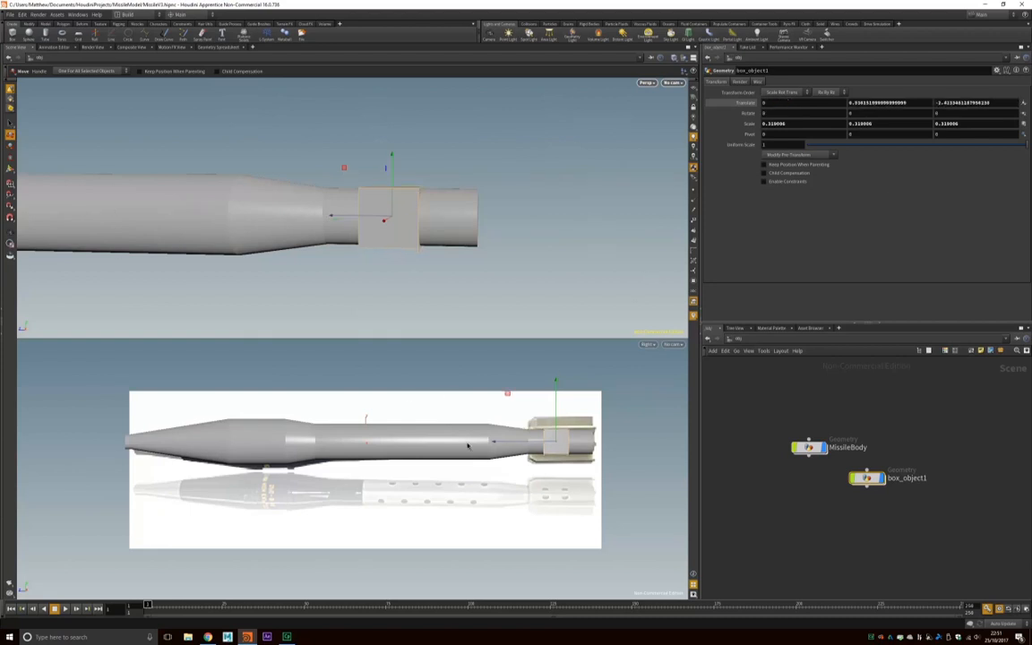
- Stretch the box to about 0.60 in Y and 0.81 in Z, and shift it to about -2.48 in Z
click(10, 157)
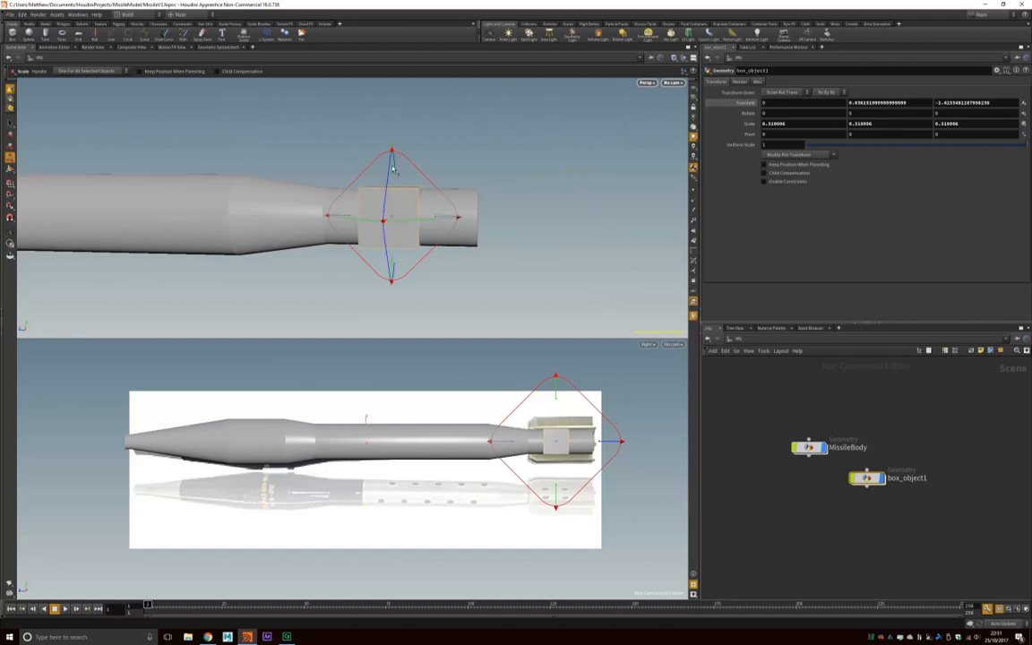
drag(394, 161, 391, 126)
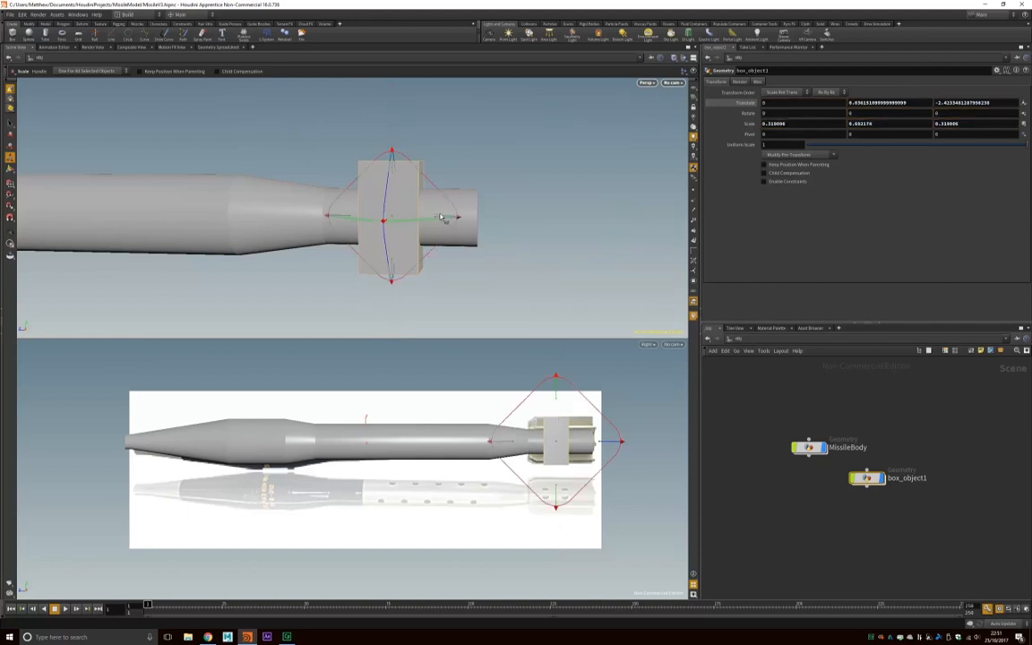
drag(441, 217, 512, 217)
click(10, 135)
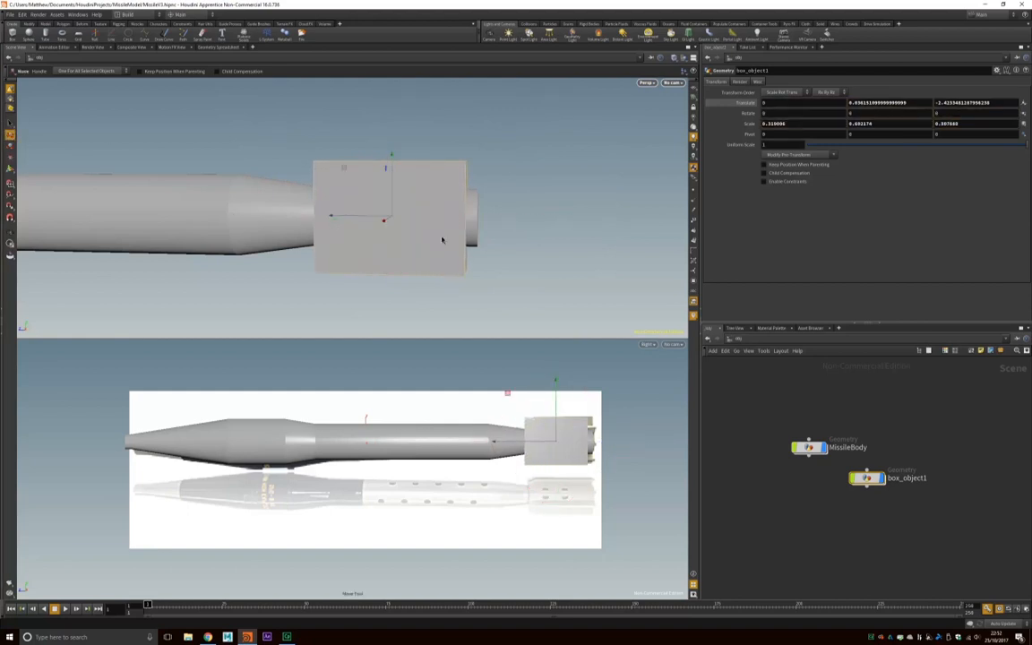
drag(332, 216, 345, 219)
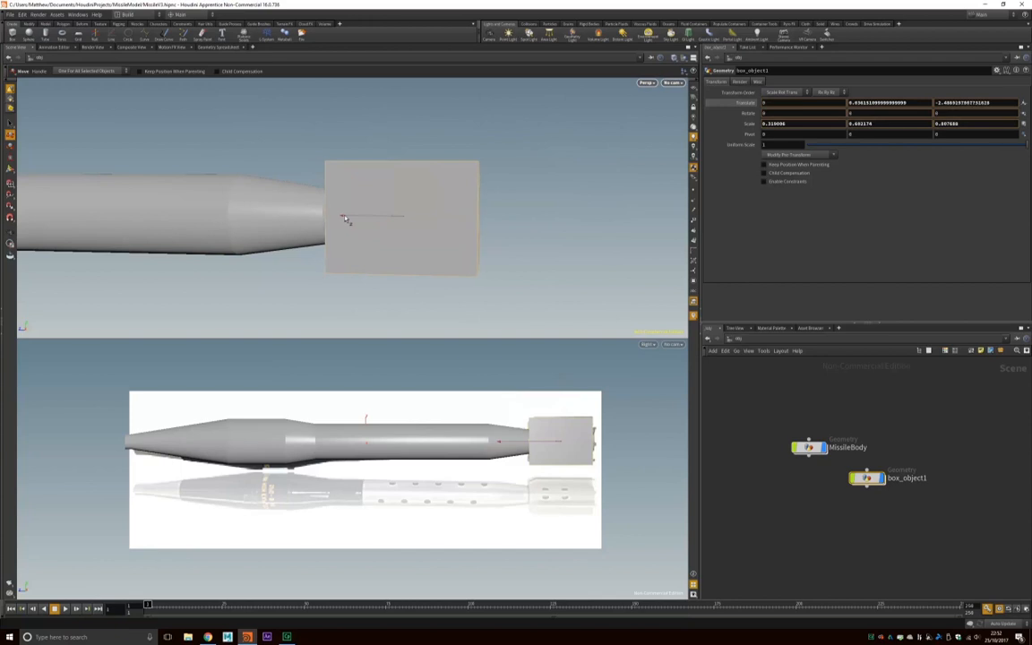
key(Escape)
- Thin the box to about 0.032 in X to form a flat fin plate through the tail
drag(532, 214, 580, 237)
click(10, 165)
drag(400, 232, 246, 205)
- Slide the fin plate along the tail to about -2.476 in Z, aligning it with the narrow tail section
click(10, 135)
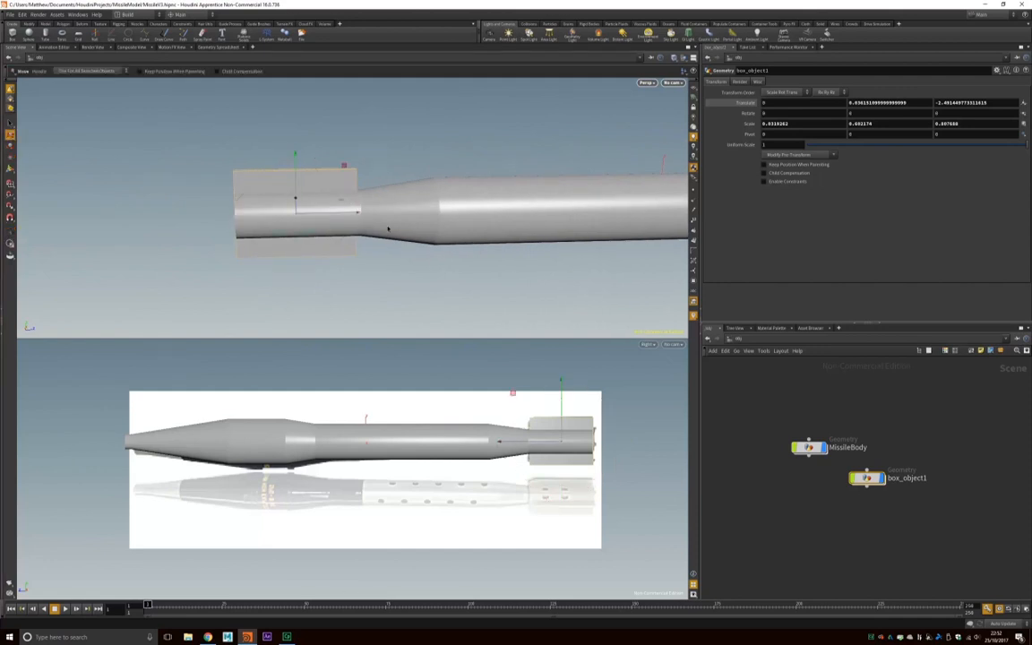
drag(356, 213, 302, 267)
scroll(363, 201, up, 8)
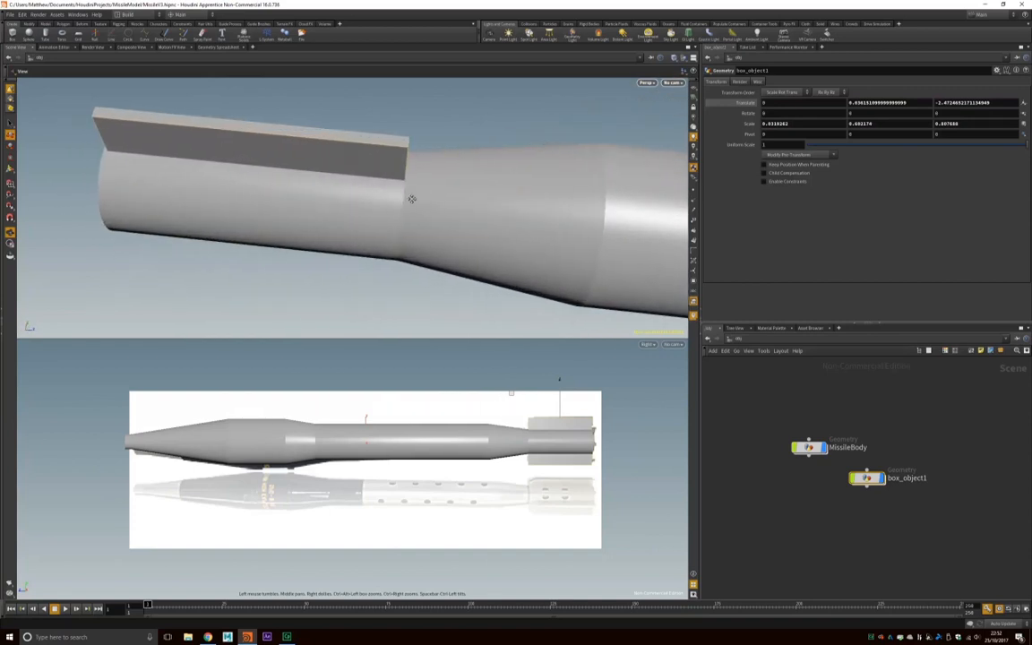
alt+drag(269, 179, 327, 207)
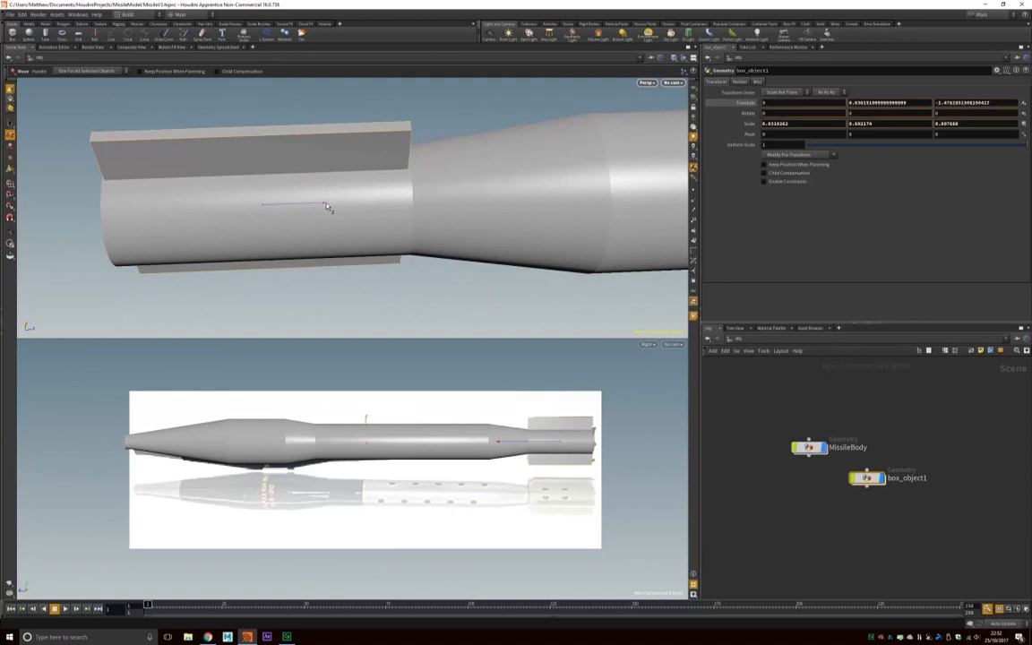
- Adjust the fin plate's length to a Z scale of about 0.813 to fit the tail section
key(r)
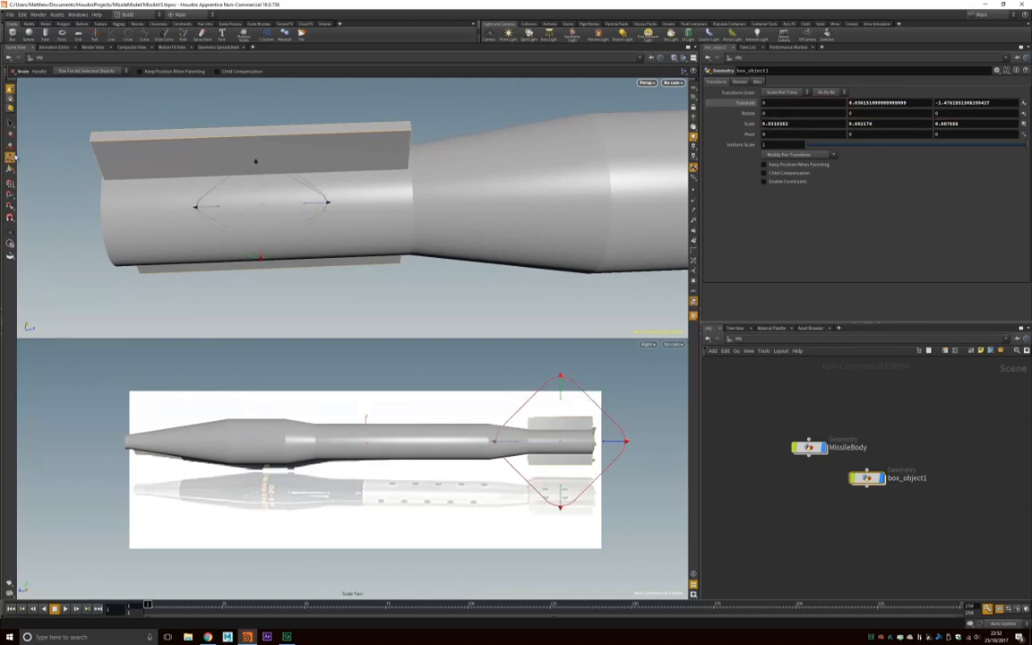
key(e)
drag(327, 206, 318, 208)
key(r)
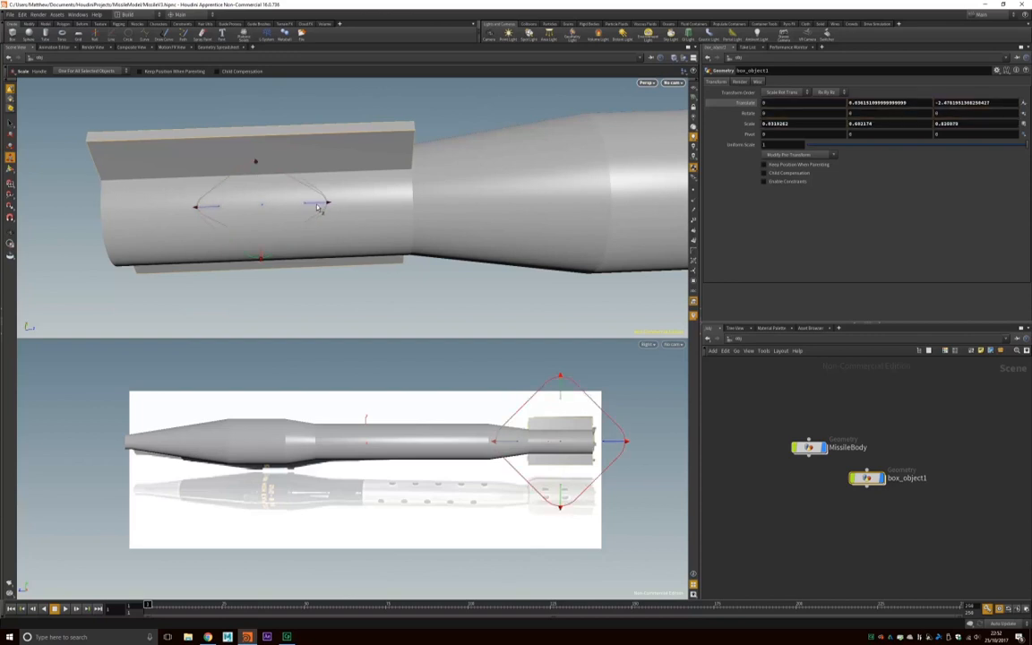
key(t)
alt+drag(289, 198, 363, 142)
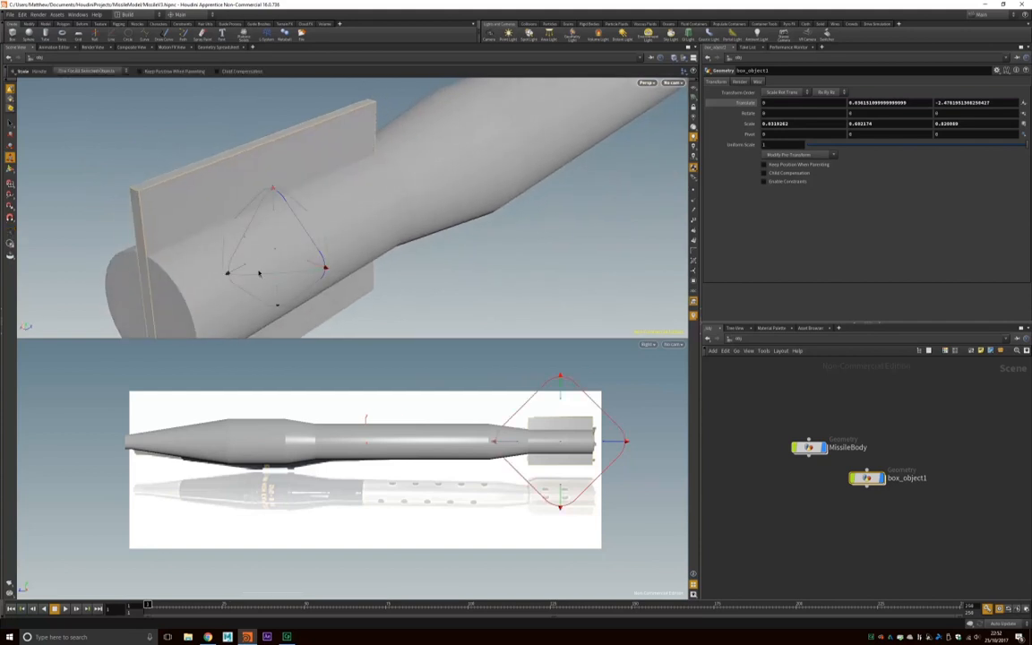
drag(240, 270, 240, 271)
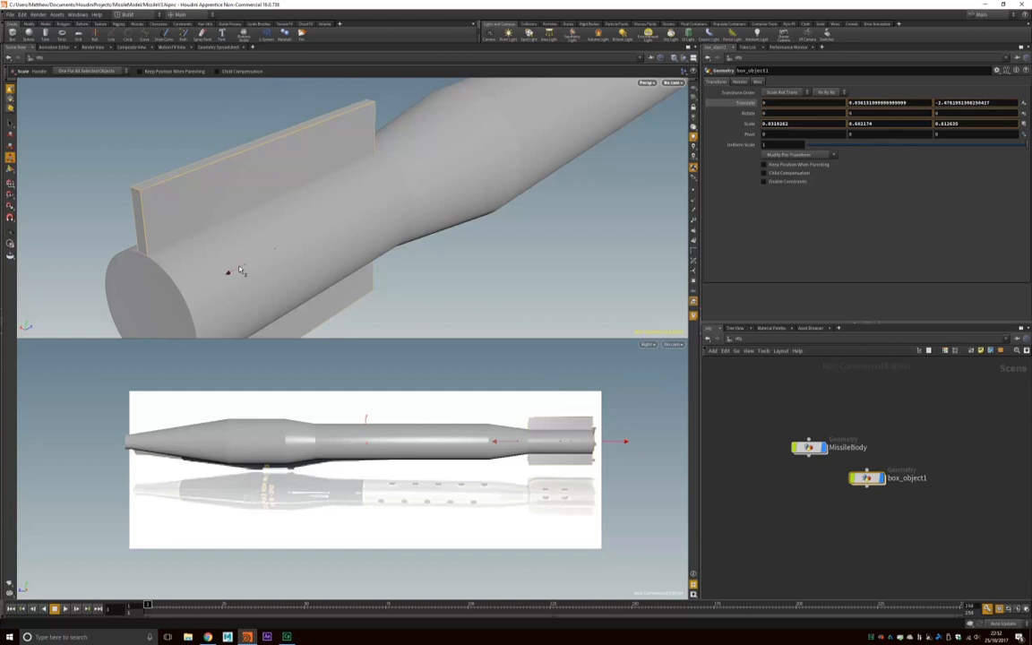
- Save the scene as a new version named MissileV4.hipnc
alt+drag(295, 175, 229, 161)
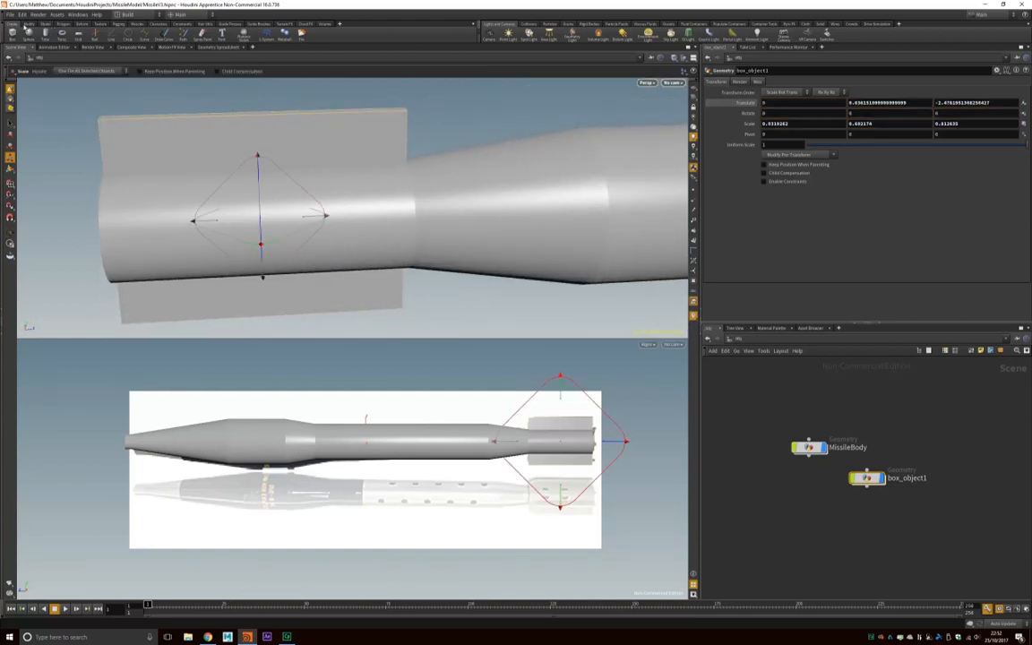
click(11, 15)
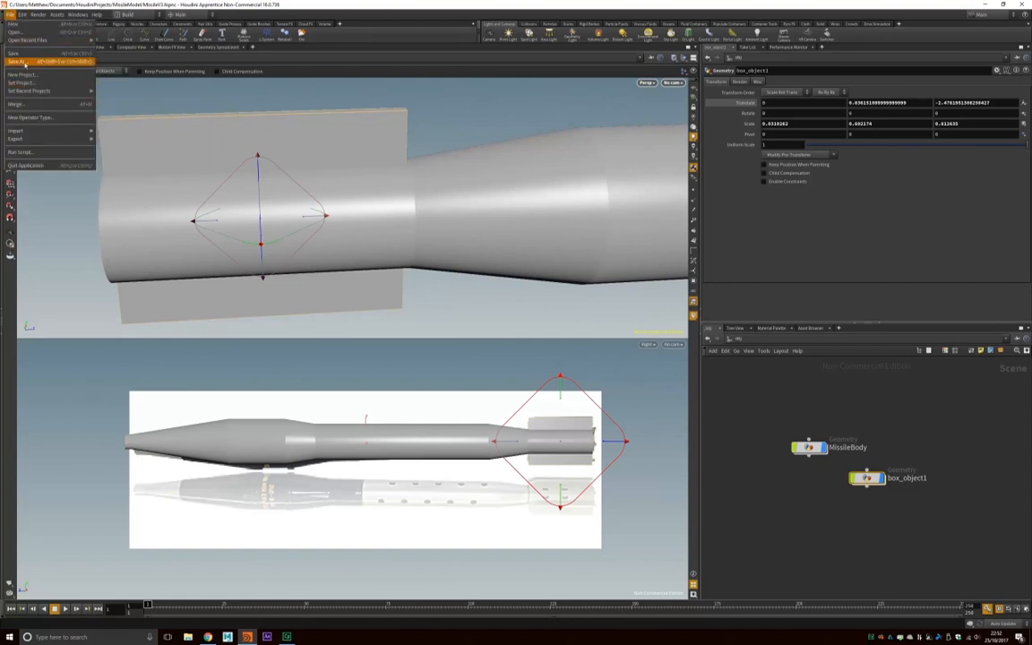
click(24, 61)
click(477, 406)
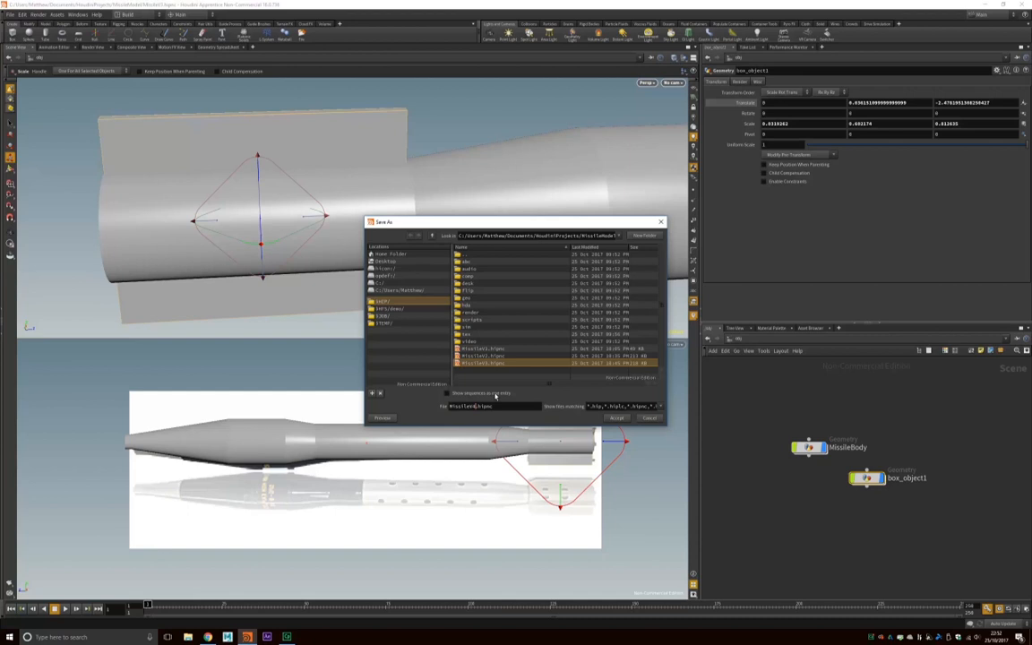
text(4)
key(Return)
- Examine the fin plate from the tail end and side, and compare it with the reference fins by toggling its display
key(Escape)
drag(201, 165, 283, 179)
key(e)
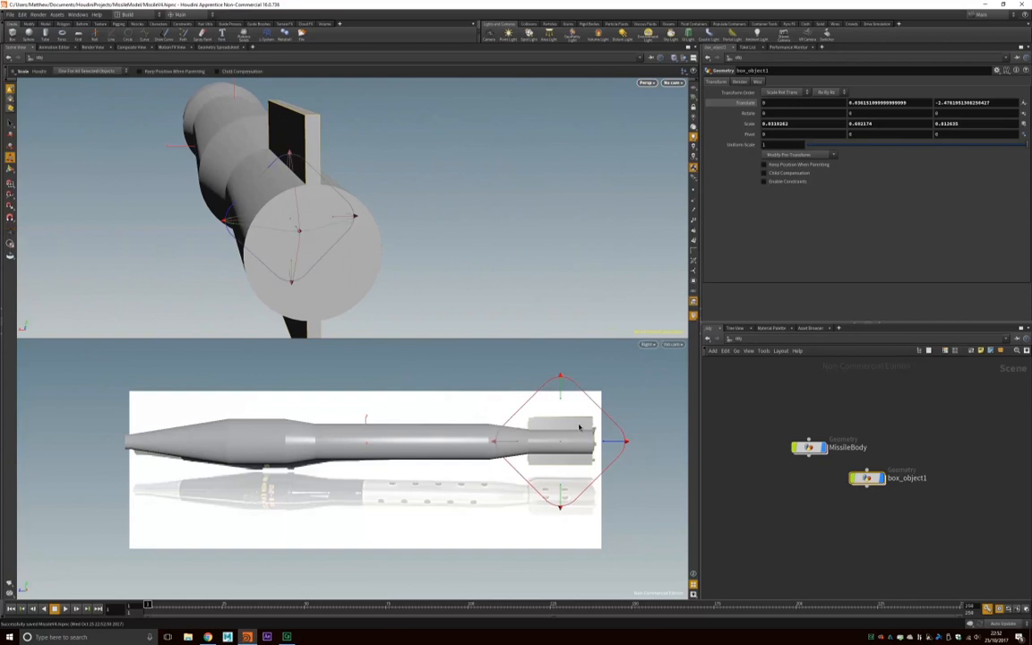
alt+drag(339, 268, 412, 253)
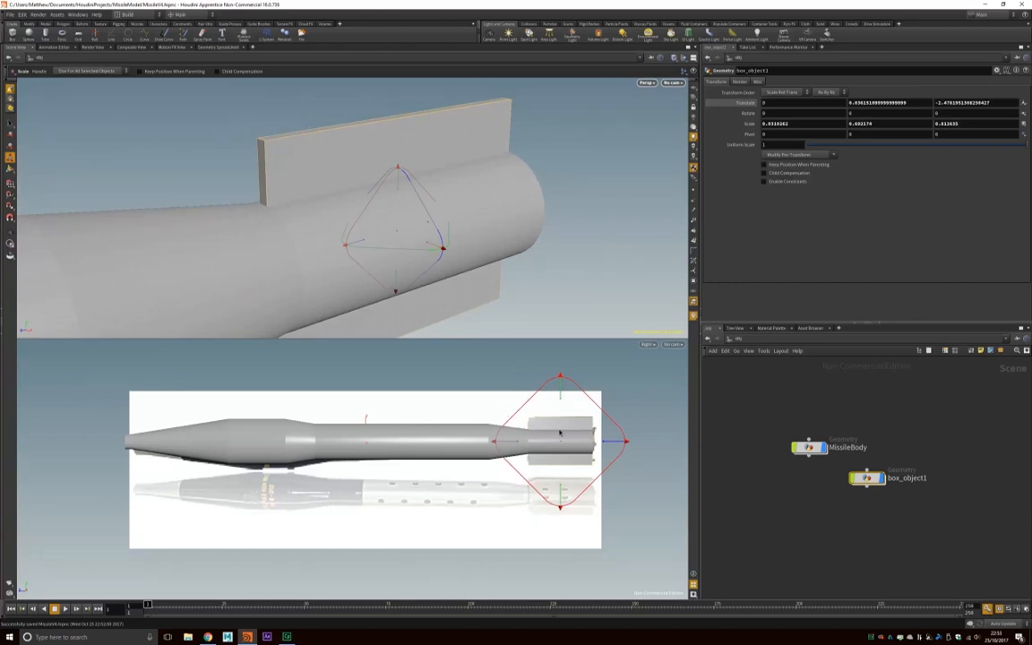
click(883, 479)
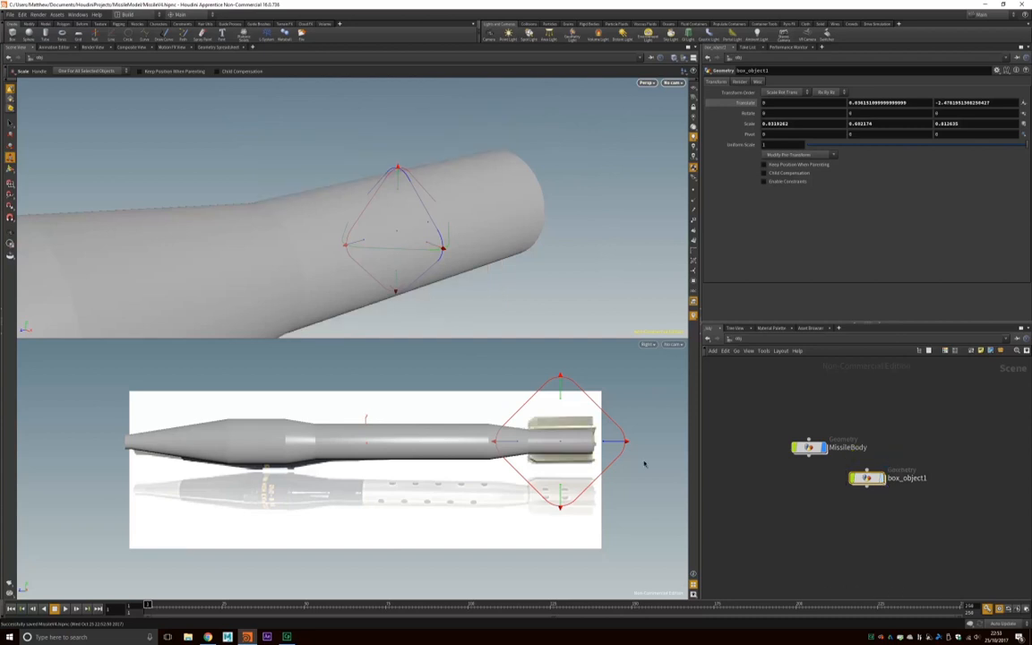
click(882, 478)
- Enter the fin plate's geometry level with the polygon modelling tools at hand
click(64, 24)
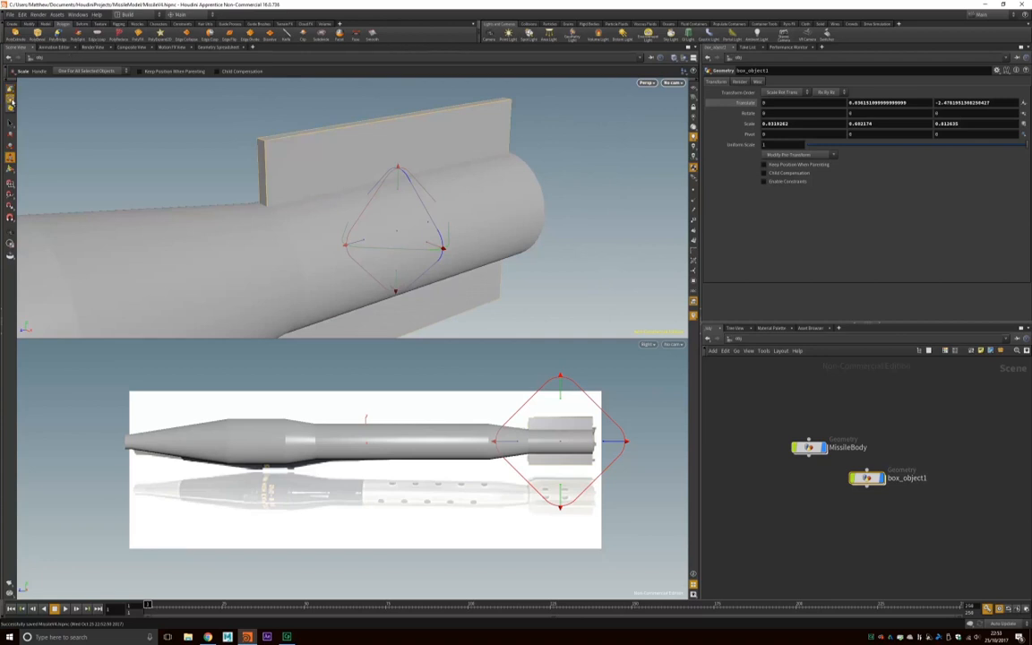
click(11, 99)
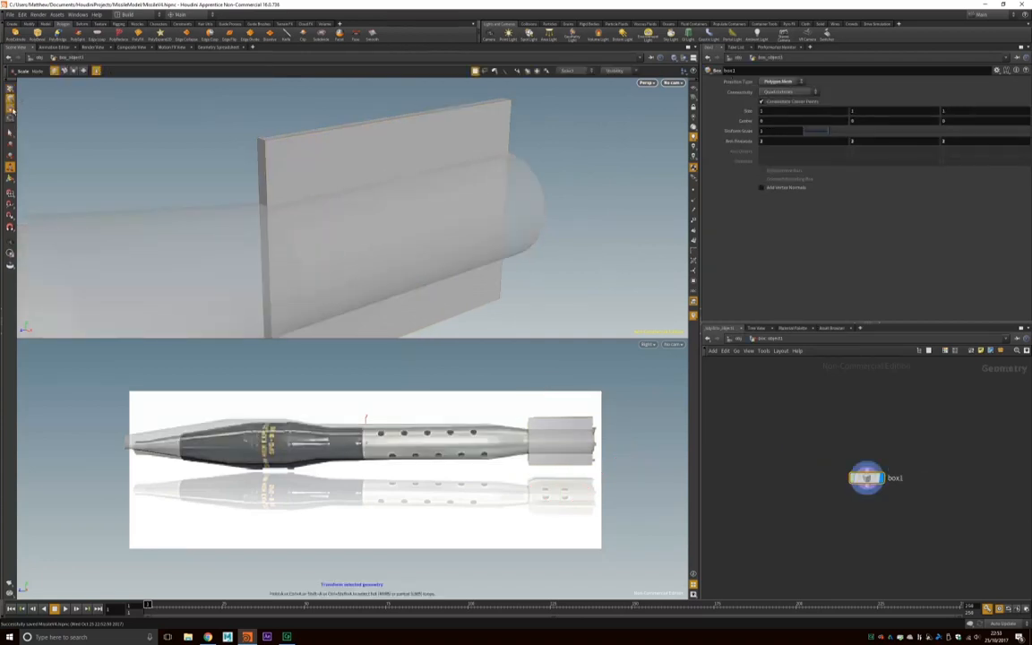
click(252, 138)
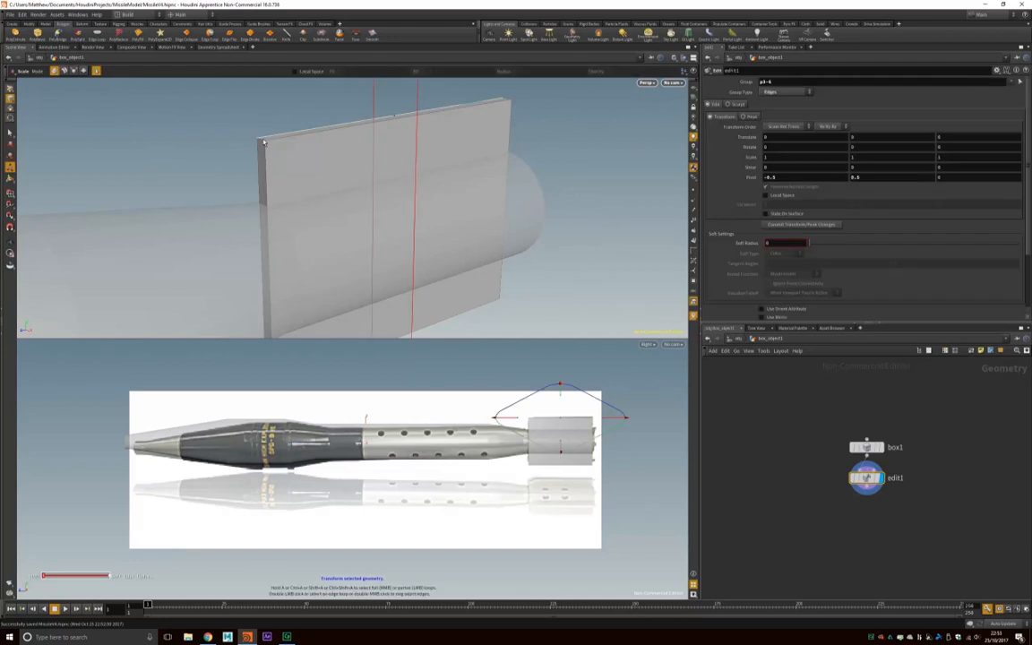
alt+drag(347, 150, 378, 94)
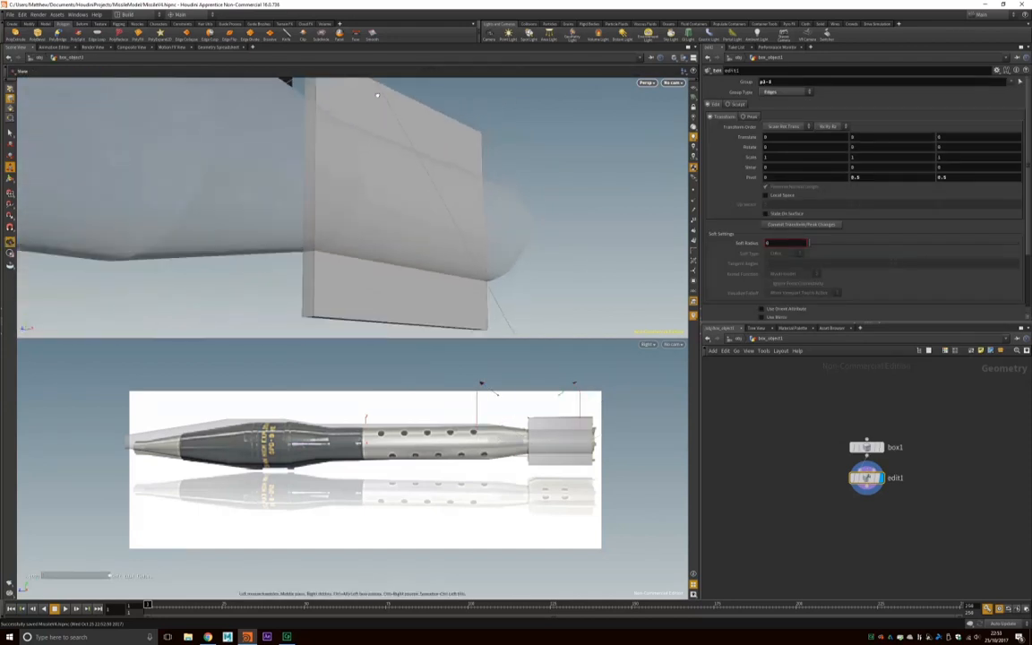
shift+click(313, 314)
alt+drag(453, 141, 455, 165)
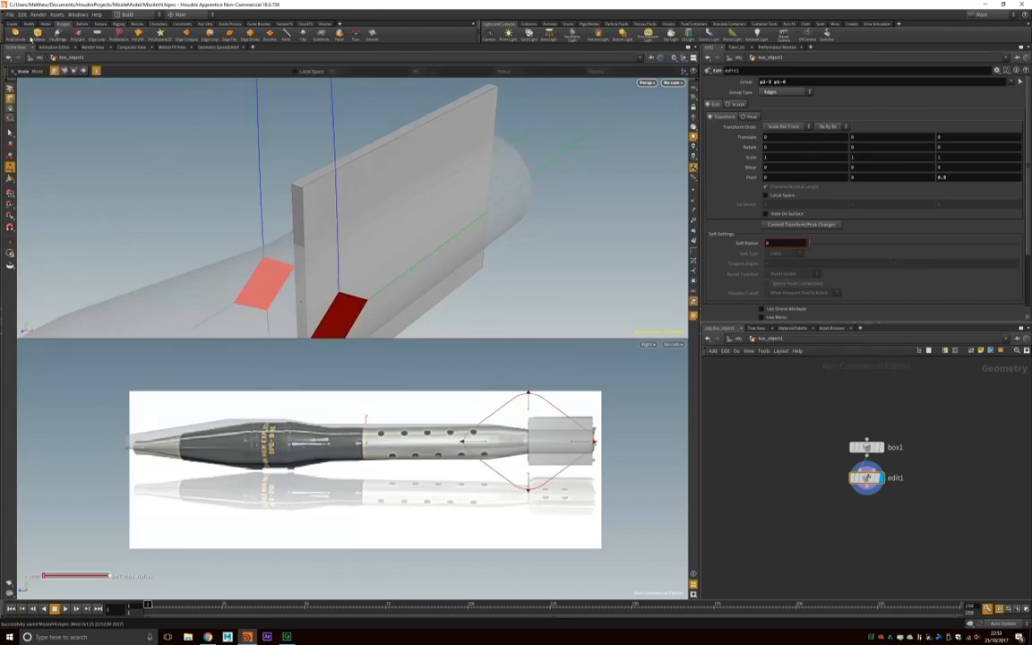
key(Delete)
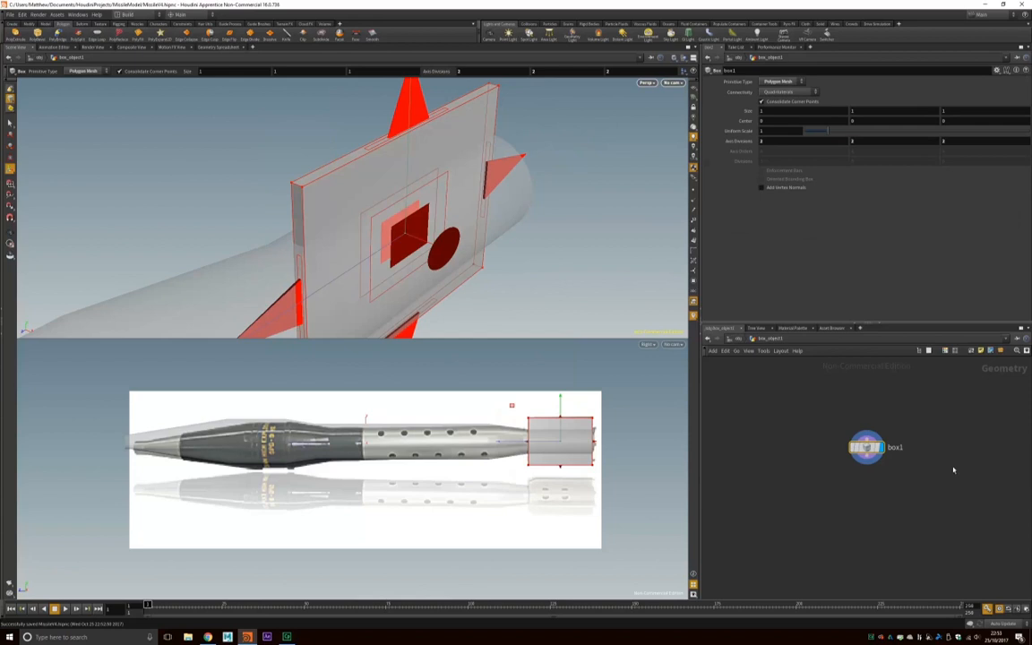
- Bevel the fin plate's upper and lower front corner edges with PolyBevel, using a fixed-distance offset of 0.11
key(s)
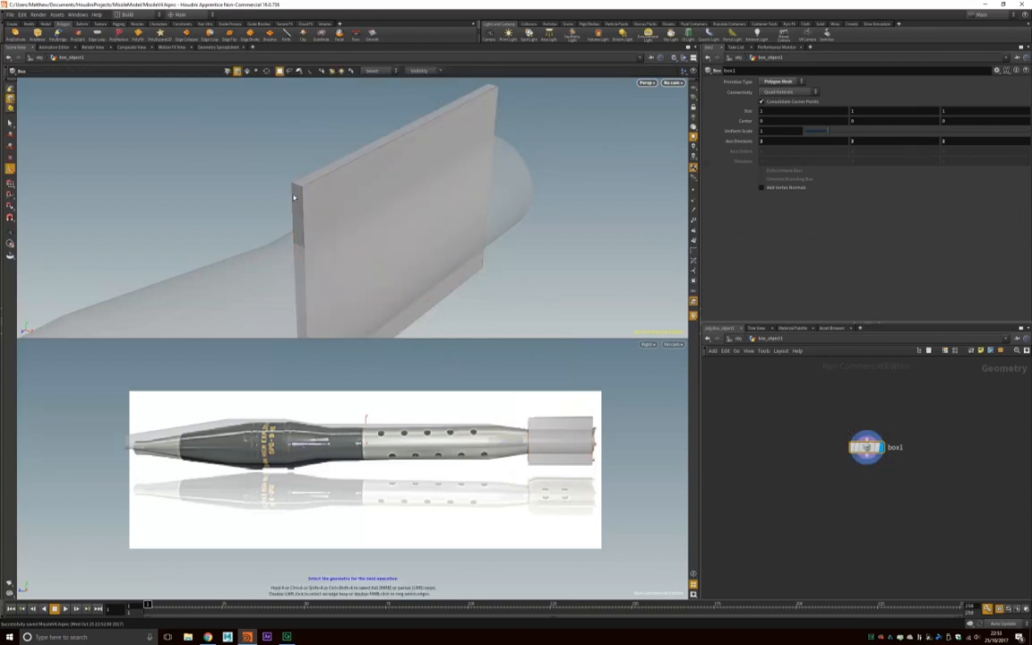
alt+drag(362, 207, 362, 115)
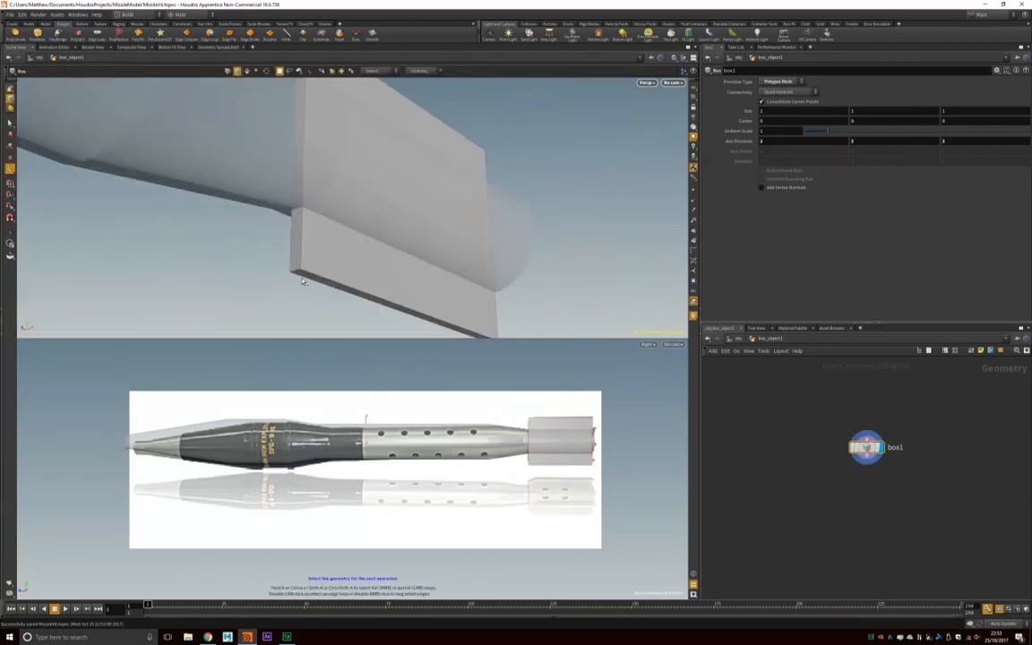
click(35, 32)
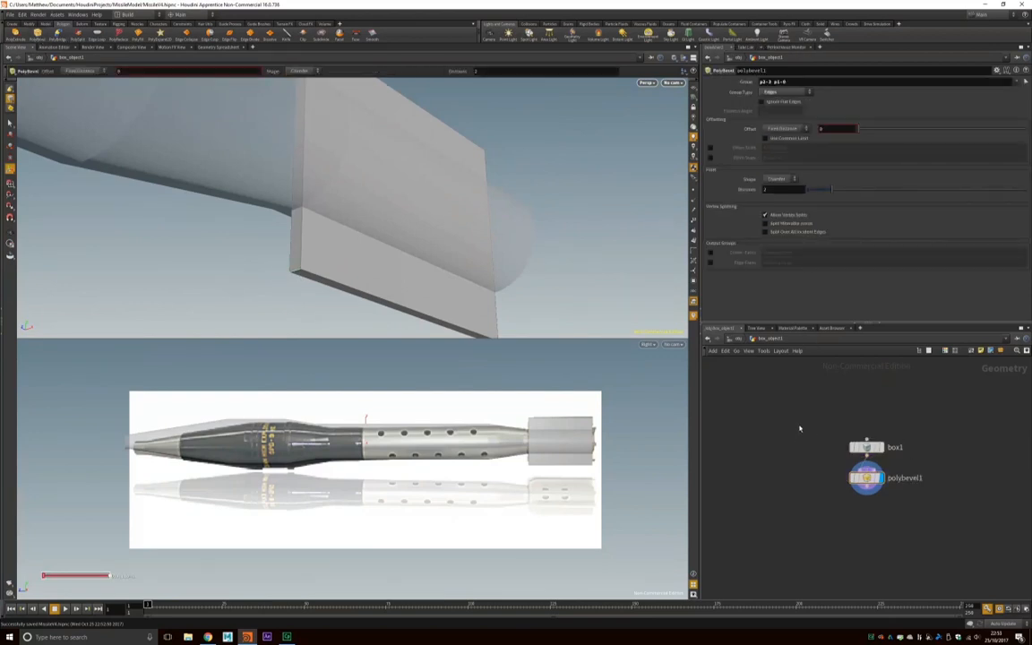
alt+drag(553, 214, 548, 278)
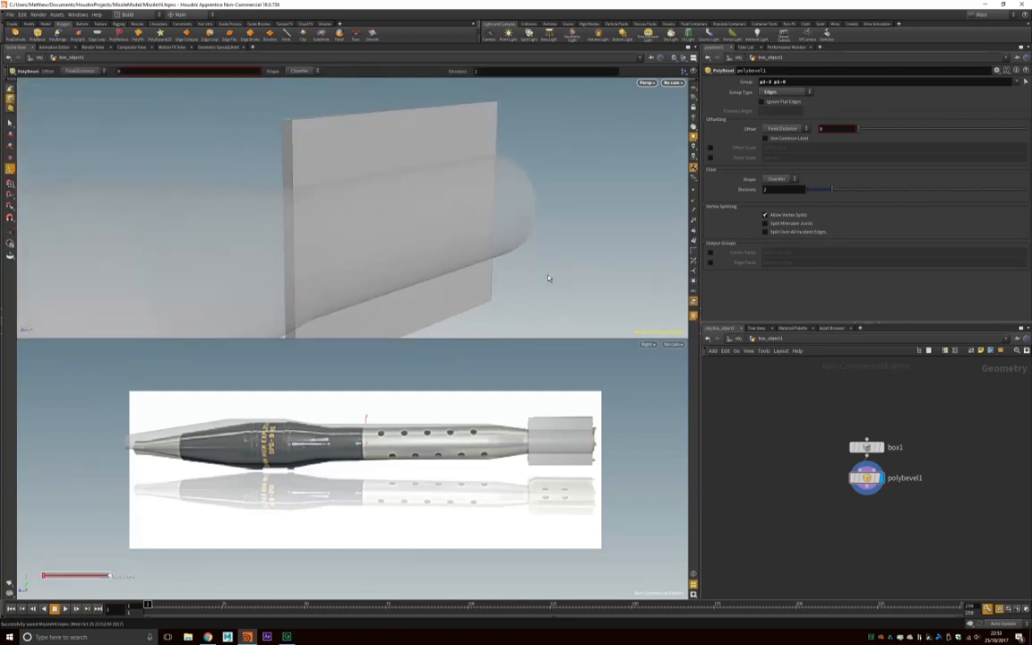
mouse_move(858, 129)
mouse_down()
mouse_move(899, 136)
mouse_move(878, 133)
mouse_up()
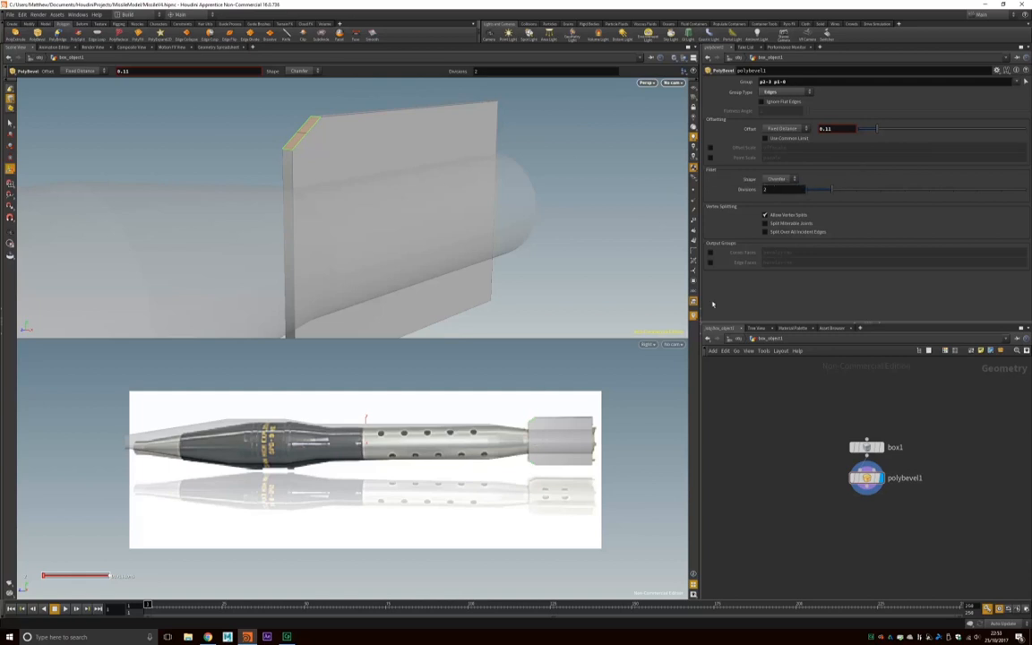
- Finish the bevel, return to the object level, and check the fin shape against the missile body from behind and the side
key(Escape)
drag(557, 154, 310, 138)
click(12, 125)
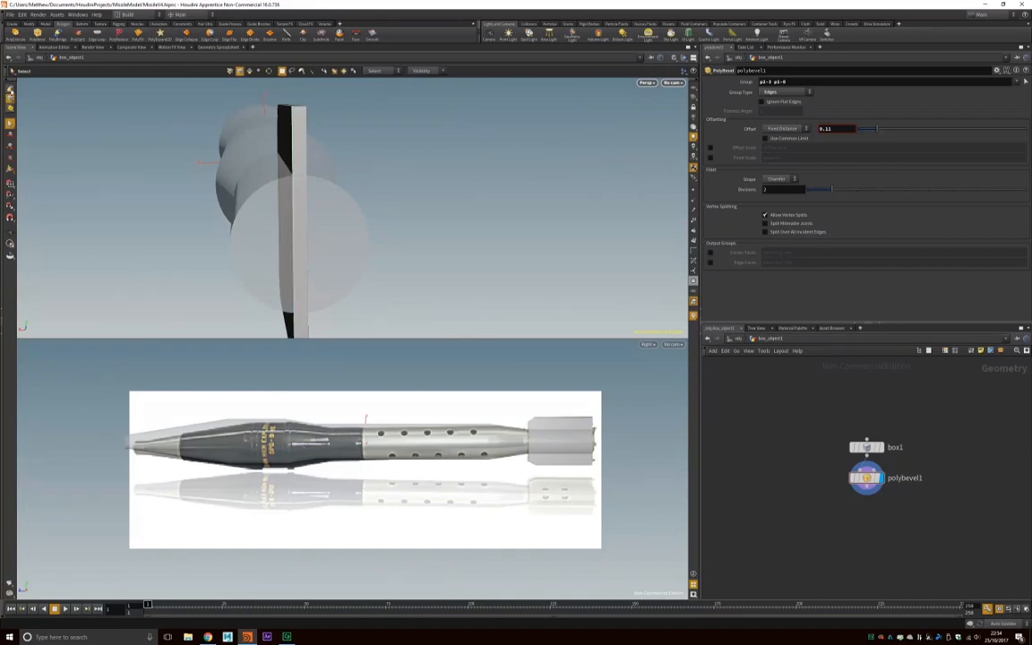
click(10, 89)
alt+drag(383, 198, 504, 191)
alt+right_drag(505, 190, 451, 179)
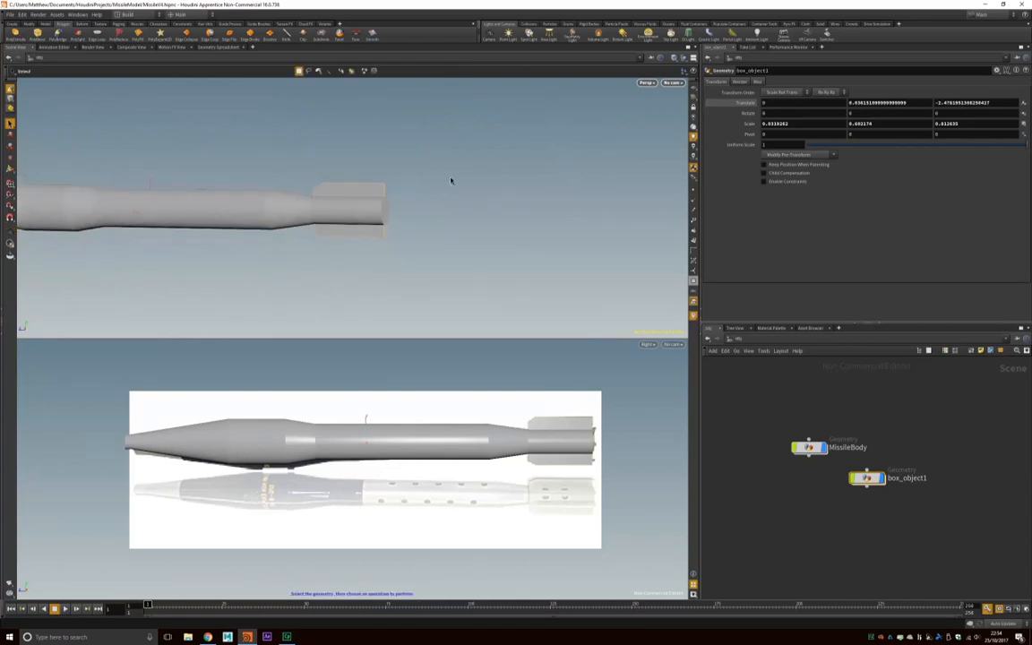
- Place the fin's object node beside MissileBody in the network and rename it TailFin
drag(868, 485, 907, 454)
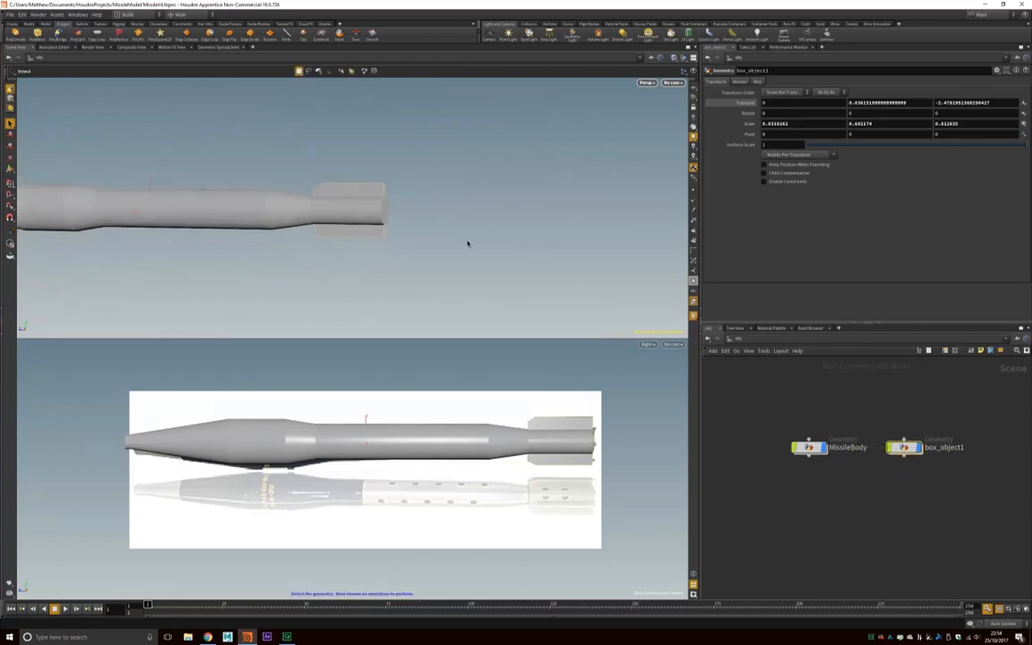
click(11, 145)
click(11, 135)
key(Escape)
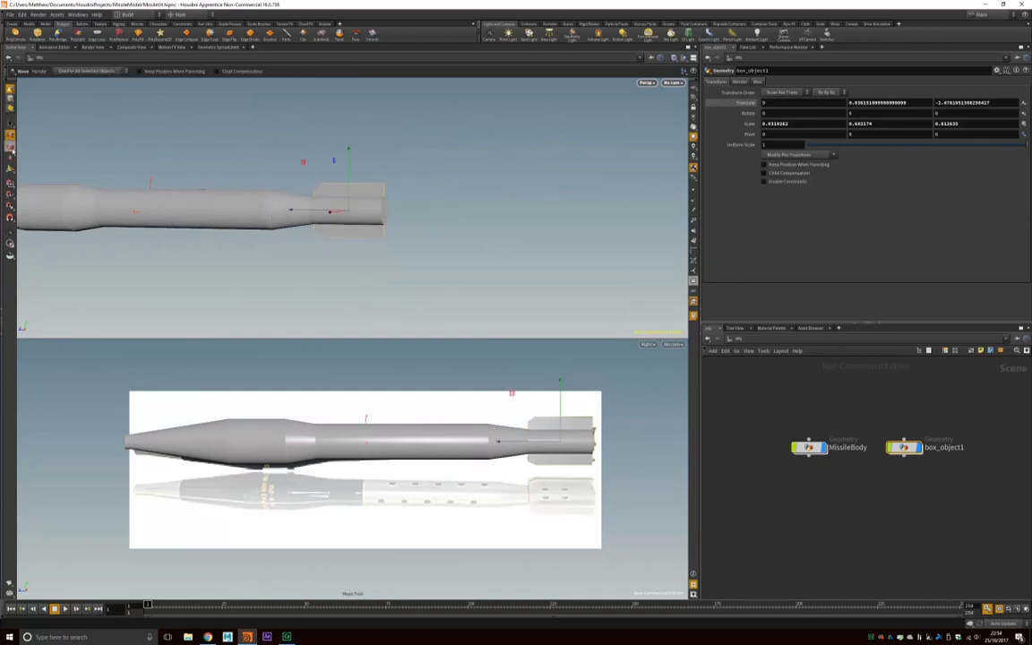
drag(588, 226, 412, 210)
alt+scroll(376, 231, up, 6)
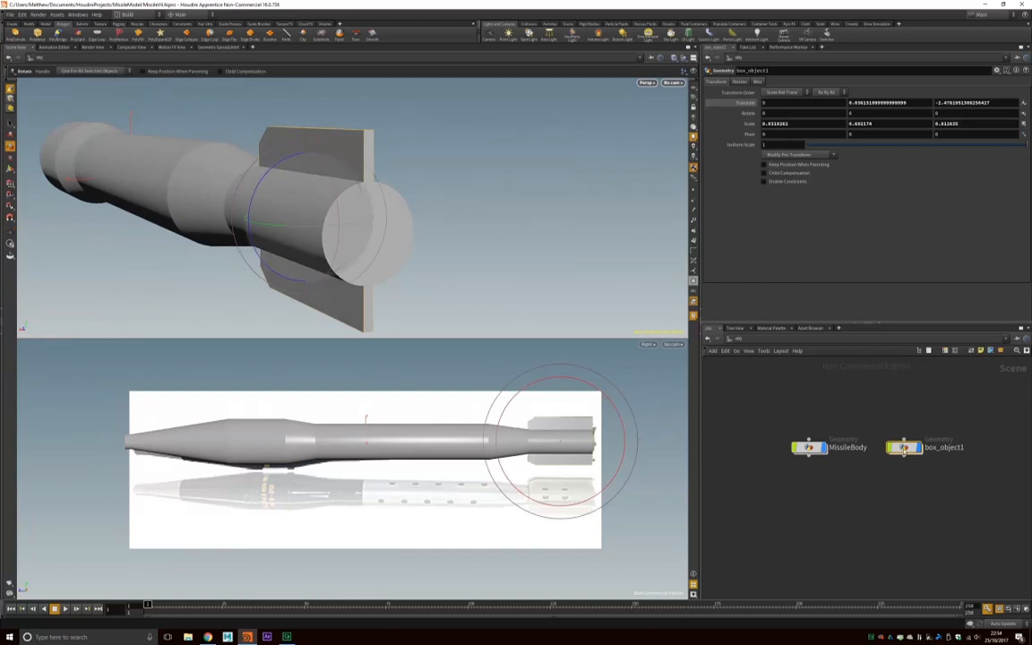
click(961, 449)
drag(964, 448, 791, 445)
text(TailFin)
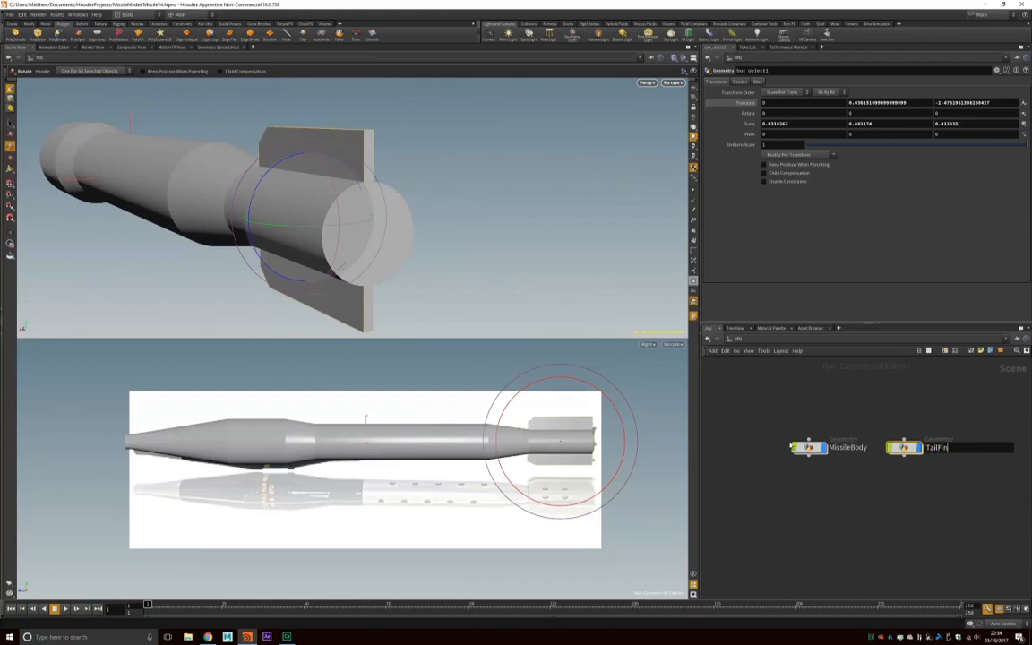
key(Return)
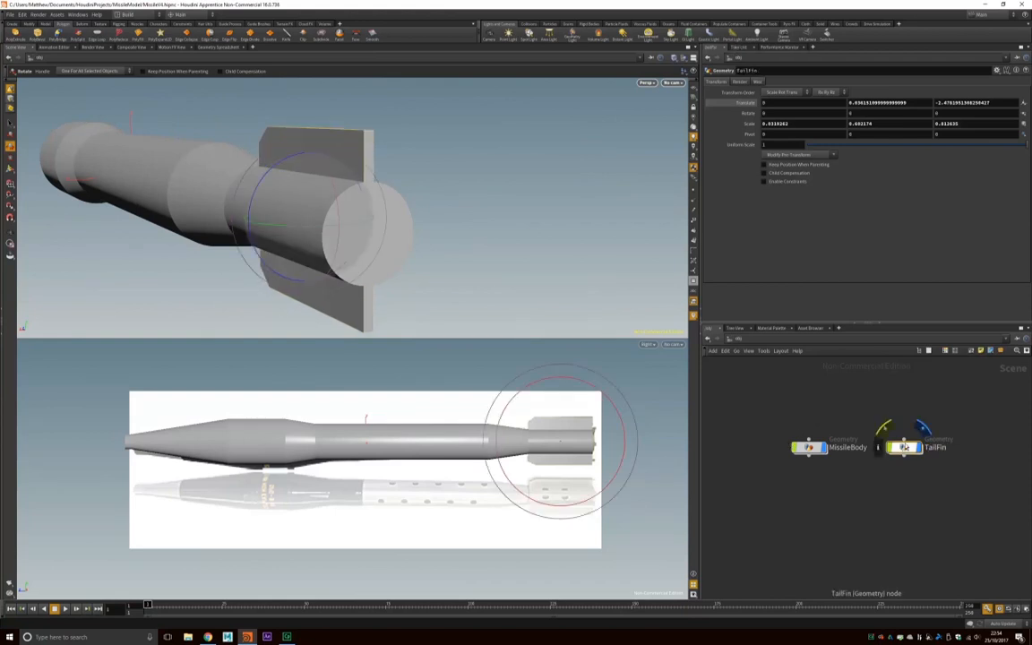
- Duplicate TailFin, place the copy's node beneath the original, and set its Z rotation to 45
key(ctrl+c)
key(ctrl+v)
drag(915, 478, 905, 476)
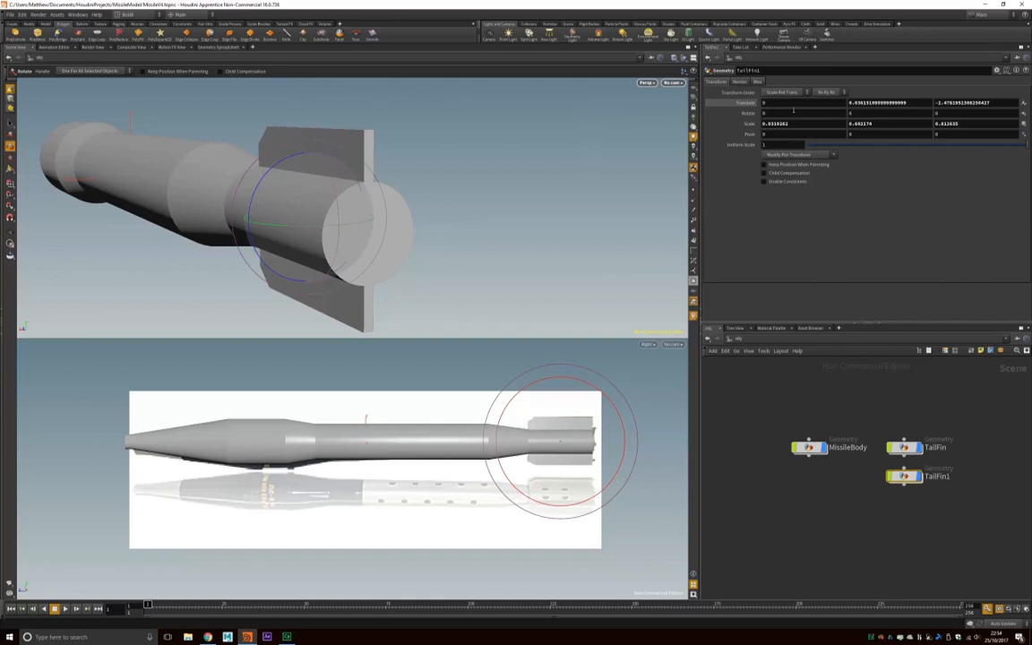
drag(253, 151, 266, 181)
double_click(949, 113)
text(45)
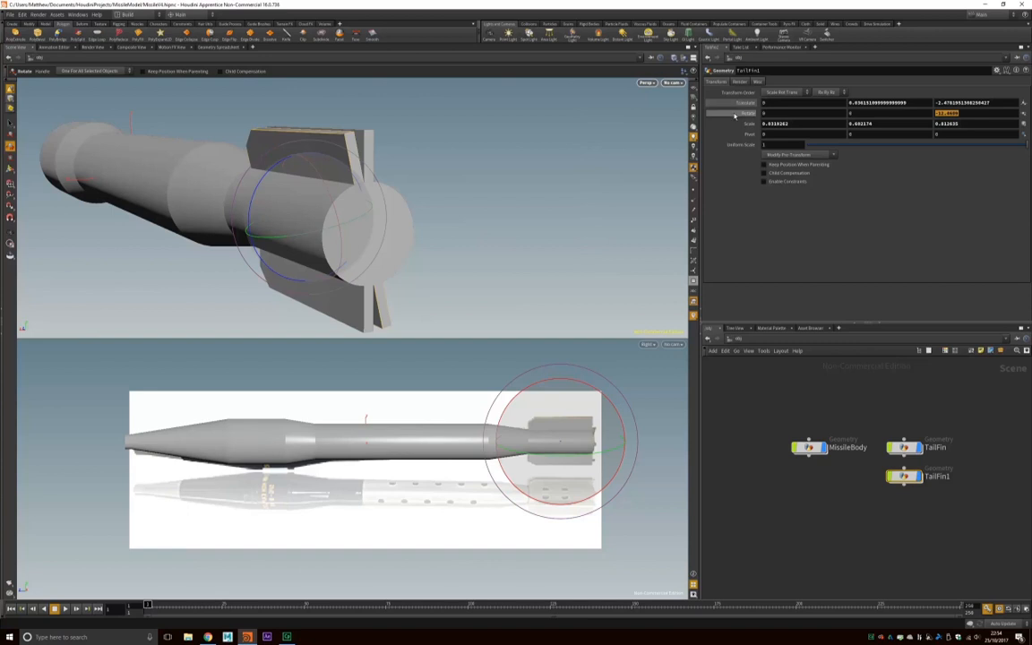
key(Return)
alt+drag(484, 196, 436, 191)
key(r)
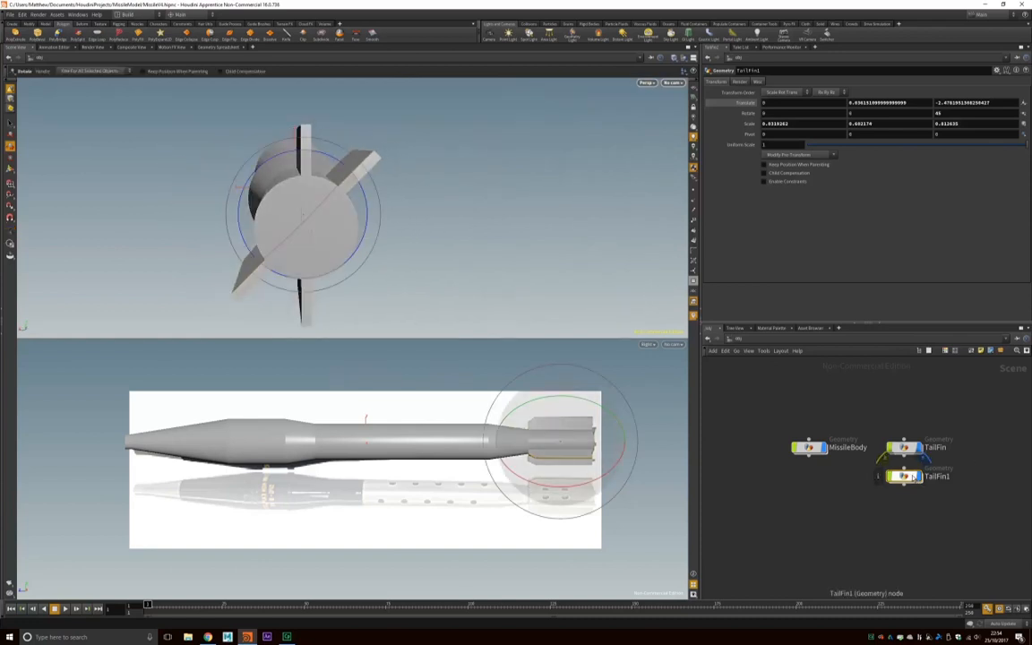
- Duplicate TailFin1 below it in the network and set the new fin's Z rotation to 90
alt+drag(903, 475, 903, 510)
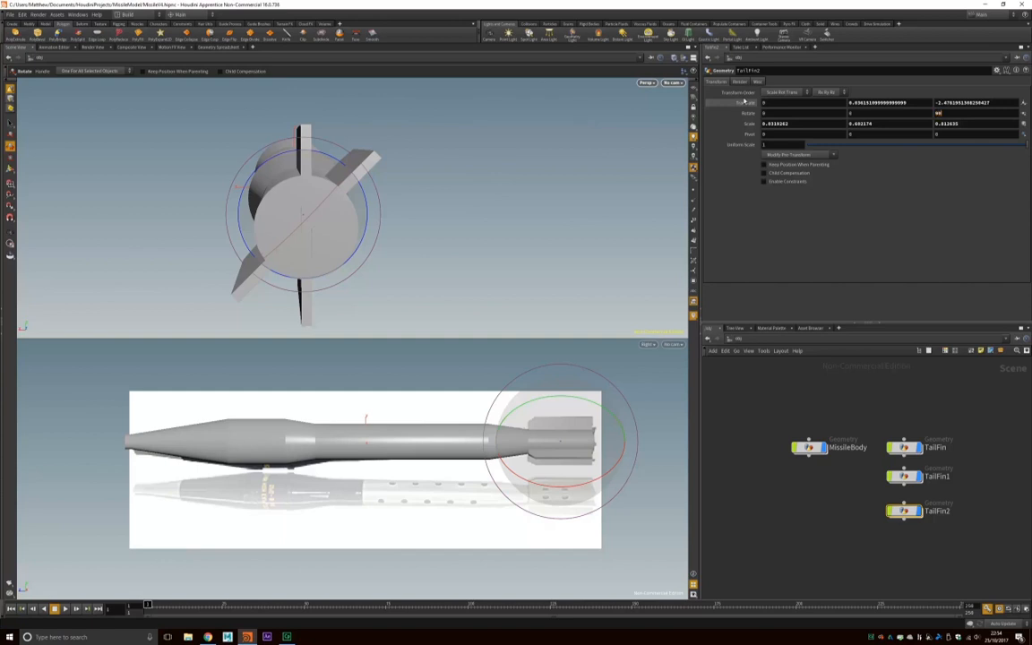
key(Return)
mouse_move(391, 209)
alt+mouse_down()
mouse_move(415, 217)
mouse_move(311, 207)
mouse_move(398, 200)
alt+mouse_up()
key(r)
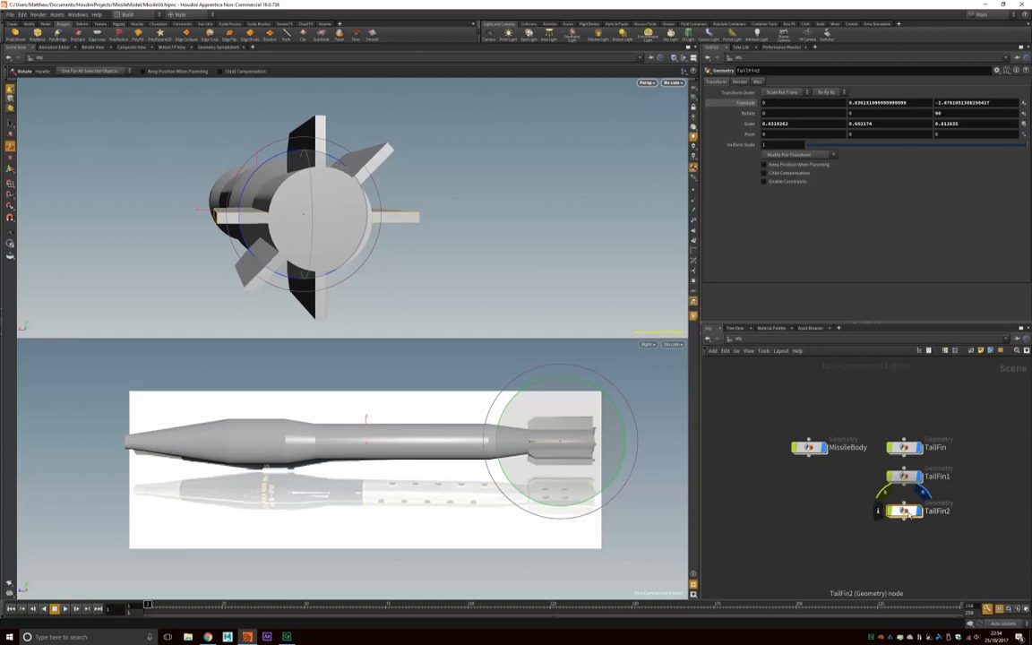
- Duplicate TailFin2 below it in the network and set the new fin's Z rotation to 135
alt+drag(904, 511, 905, 549)
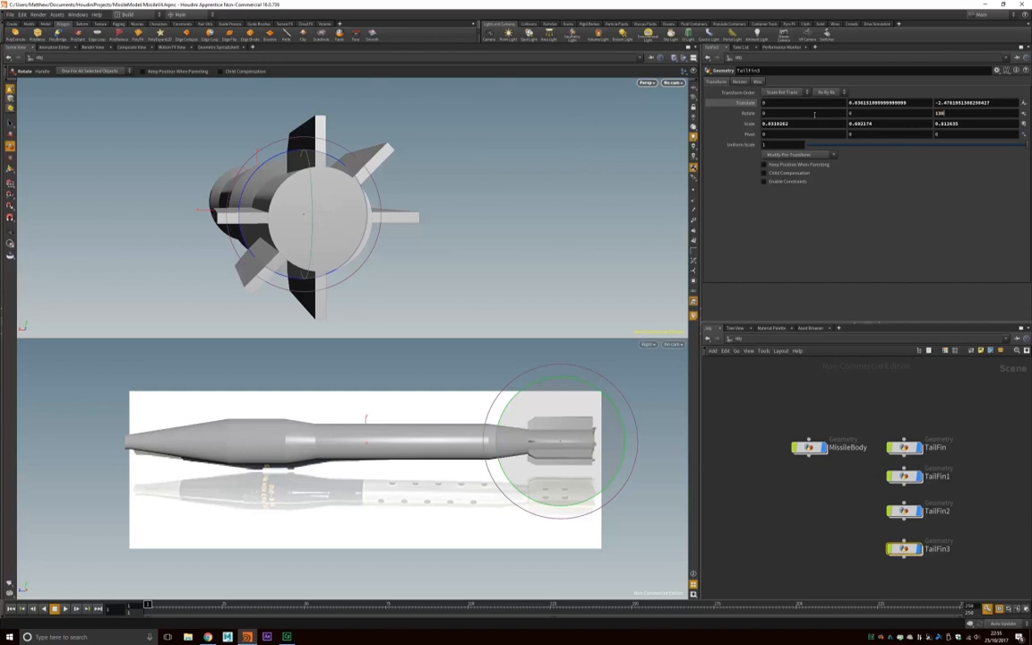
text(135)
key(Return)
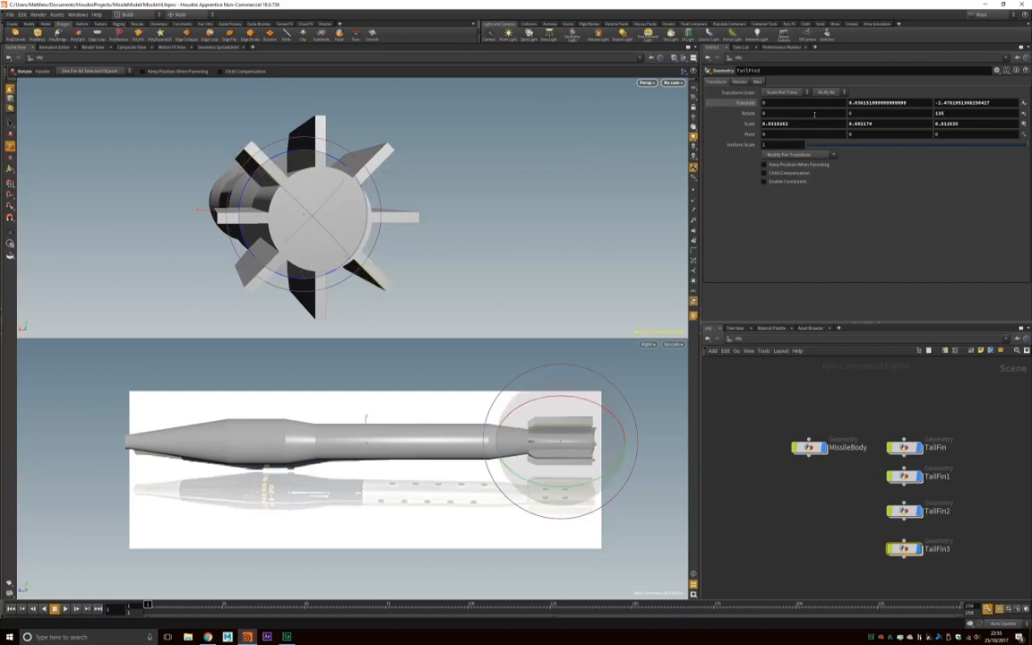
- Examine the tail fins from several angles and compare the missile's side profile with the reference photo
alt+drag(588, 161, 527, 170)
alt+drag(358, 212, 463, 232)
scroll(460, 246, down, 10)
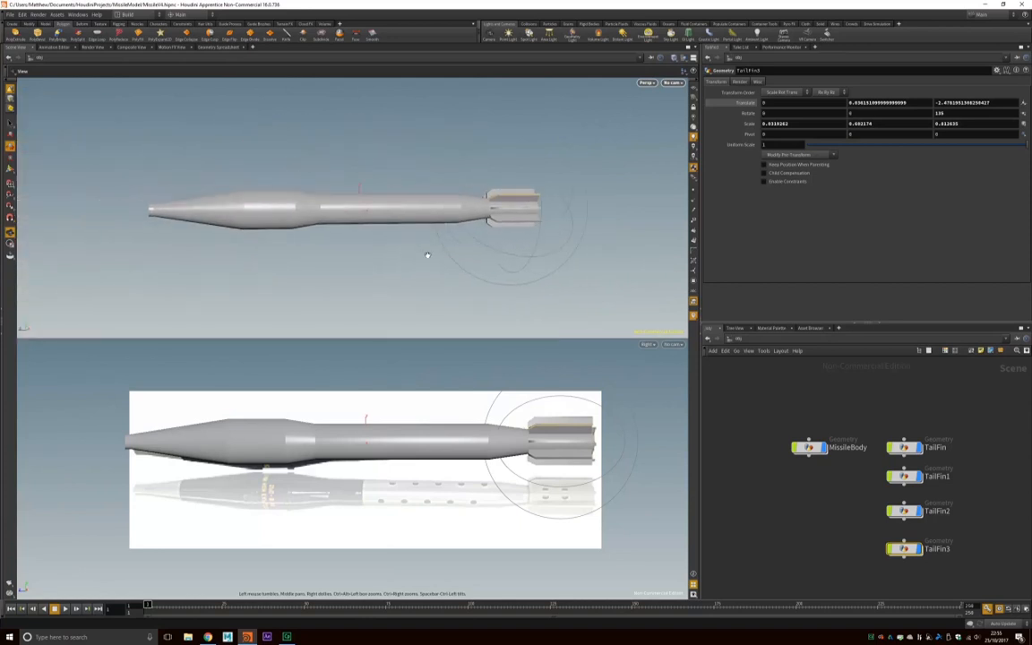
drag(601, 198, 462, 219)
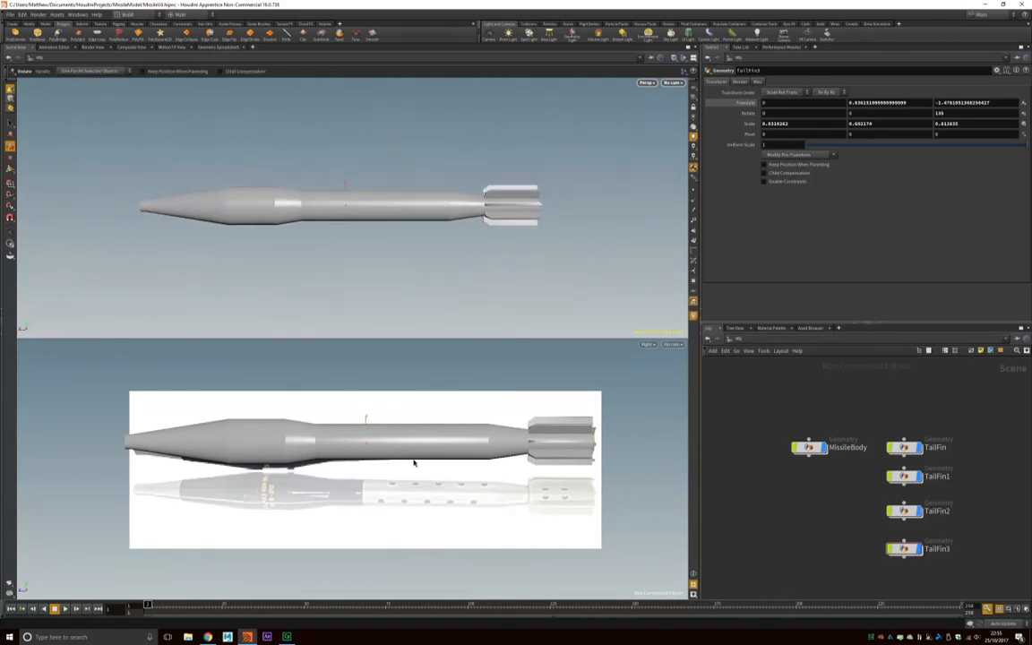
scroll(419, 247, up, 5)
scroll(388, 446, down, 3)
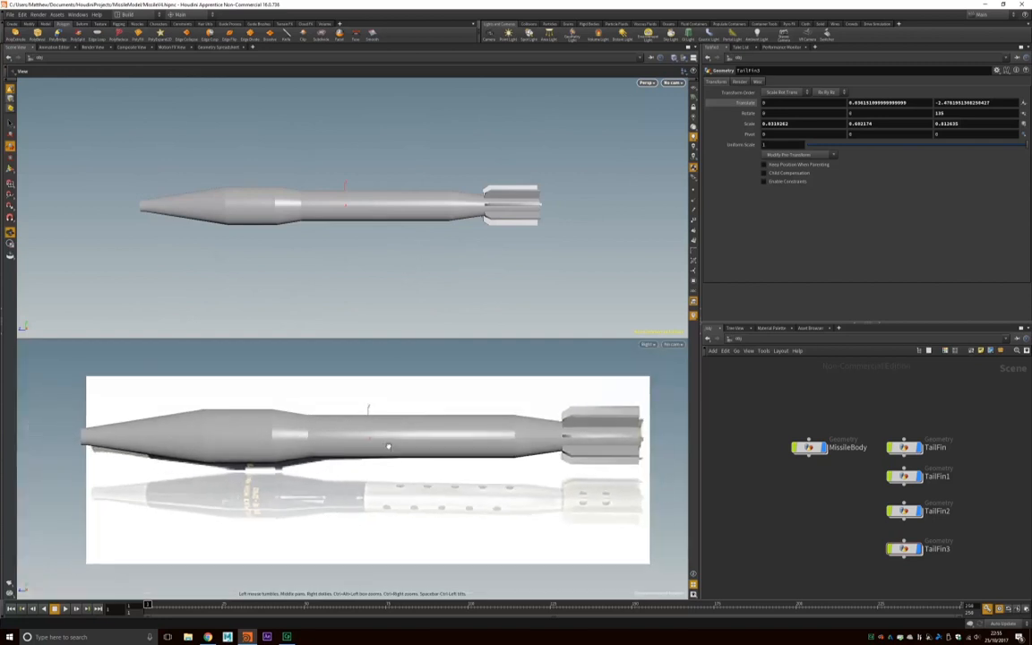
middle_drag(388, 446, 346, 449)
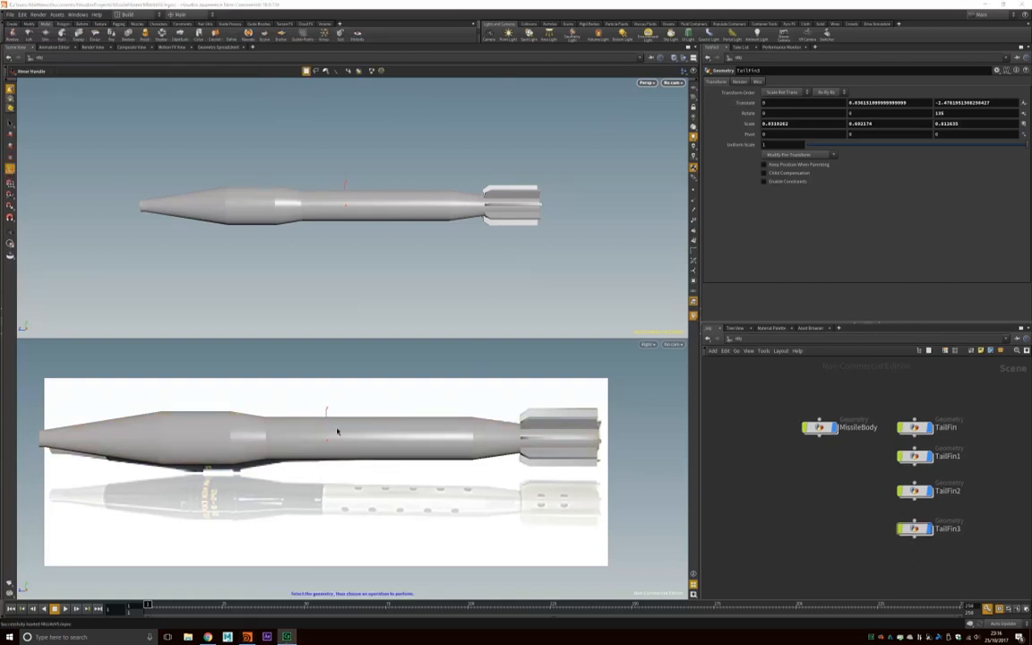
- Create a tube just below the middle of the missile body in the side view and open its geometry network
click(14, 24)
click(43, 34)
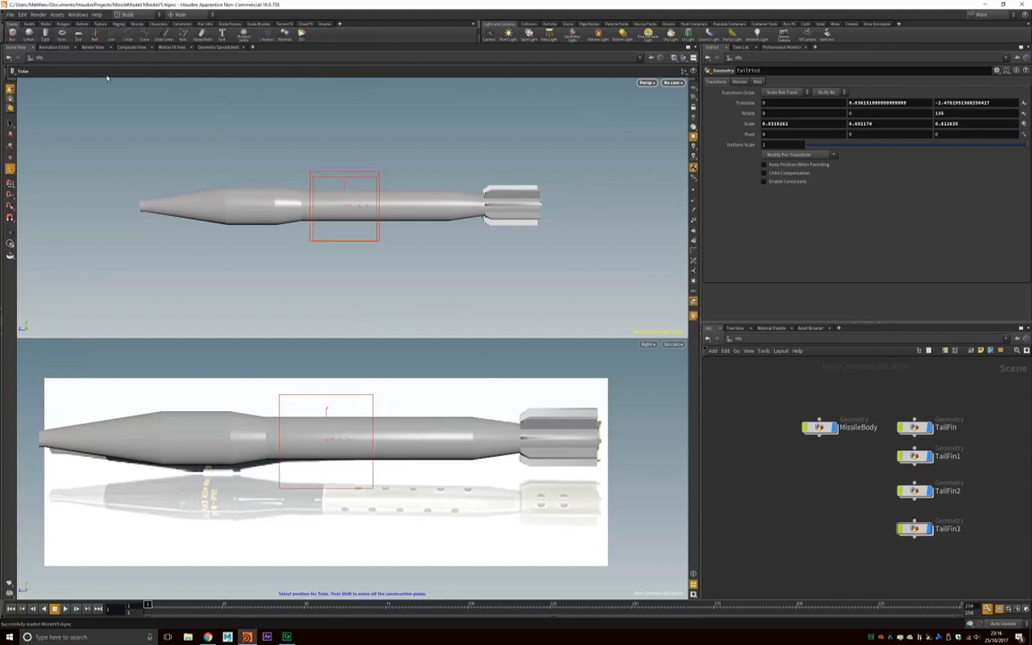
click(358, 487)
drag(914, 529, 763, 429)
double_click(763, 429)
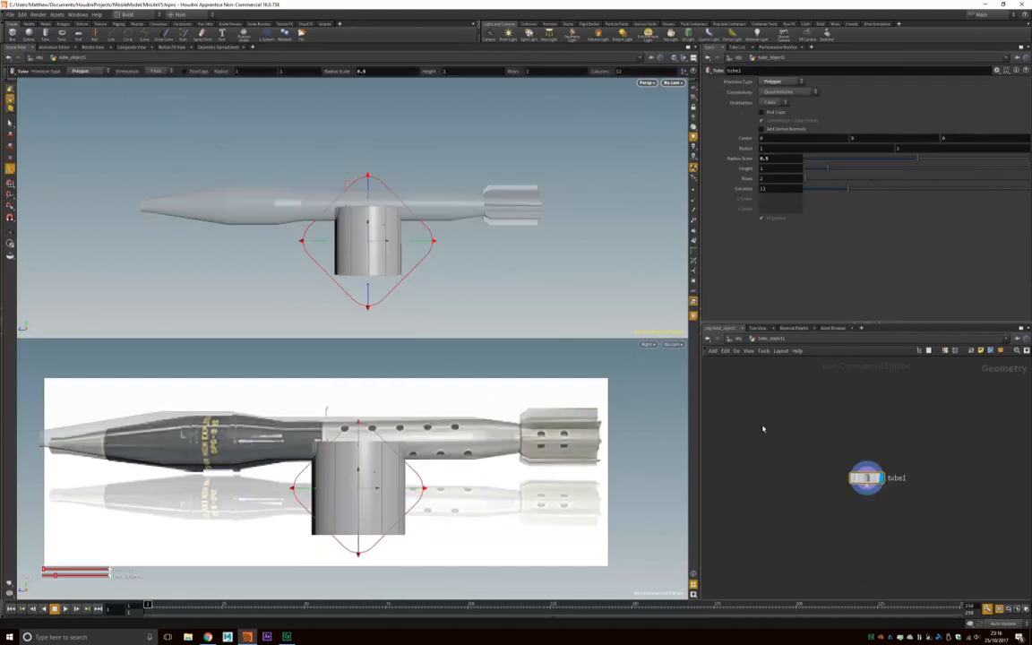
- Set the tube's columns to 50 and its radius scale to 0.045
drag(843, 189, 1029, 189)
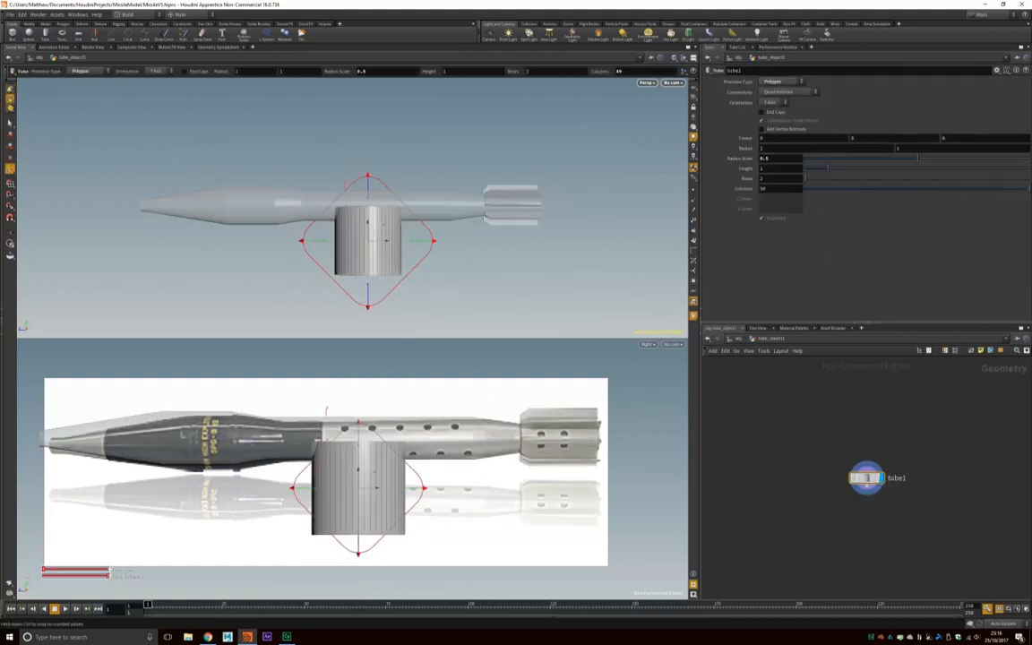
click(815, 159)
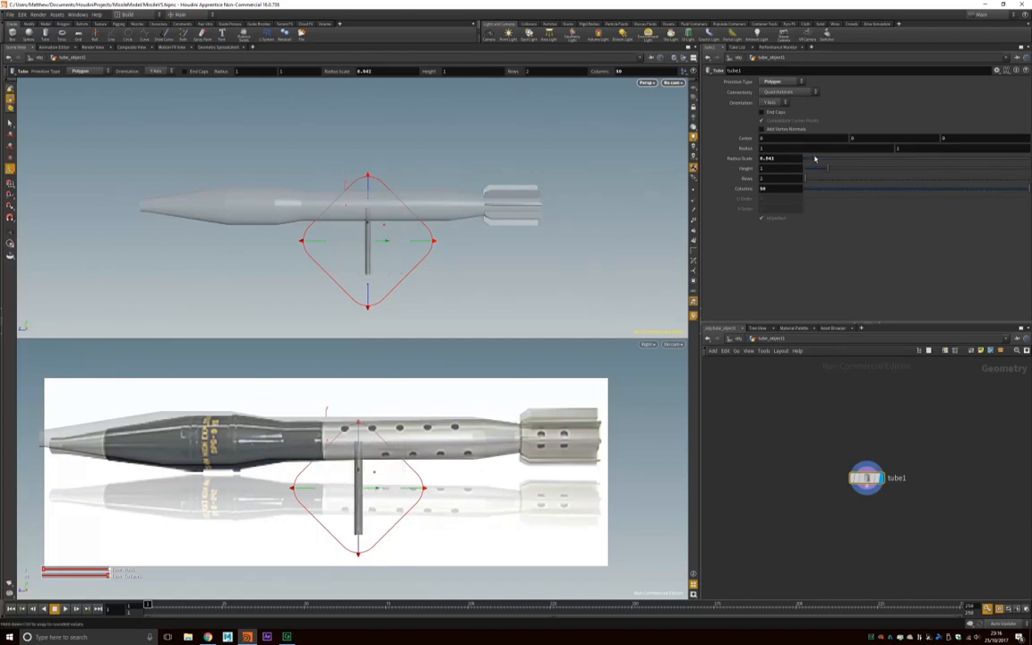
drag(814, 158, 816, 158)
text(045)
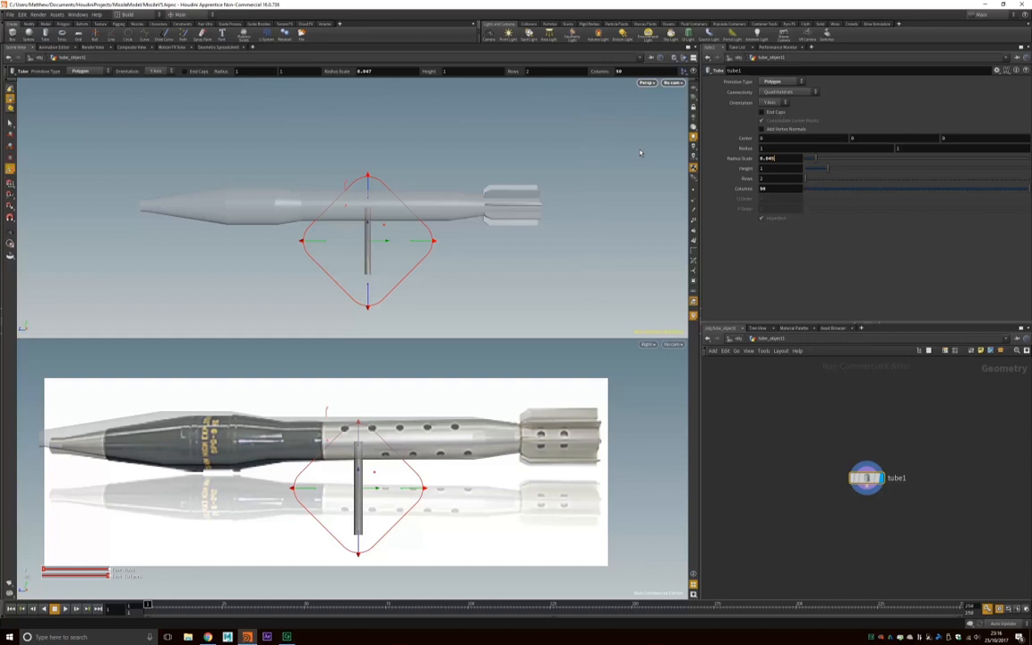
key(Return)
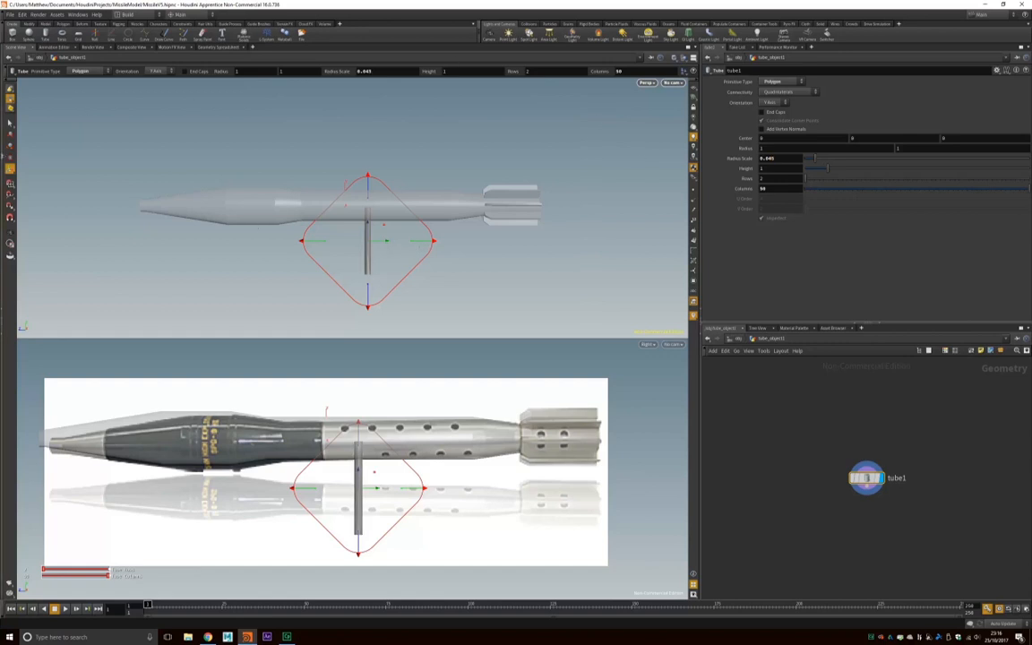
- Move the tube to about 0.145 in Z along the missile and raise its centre to about 0.474 in Y through the body
click(10, 134)
drag(431, 243, 421, 244)
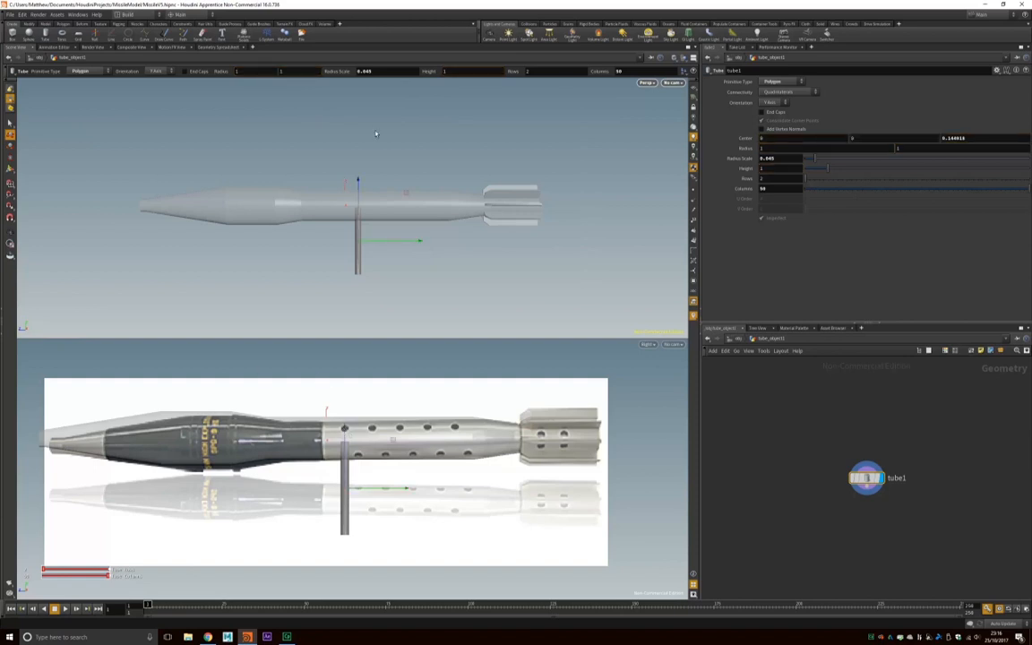
drag(359, 182, 358, 150)
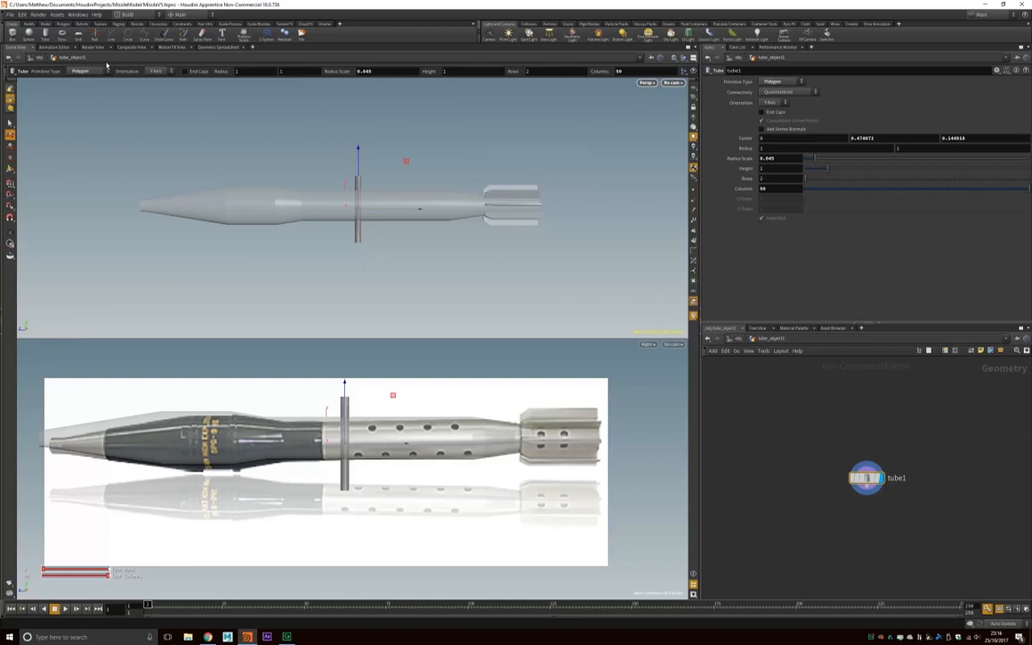
alt+drag(454, 187, 378, 233)
alt+middle_drag(378, 233, 472, 214)
alt+scroll(472, 214, up, 4)
alt+drag(478, 206, 457, 170)
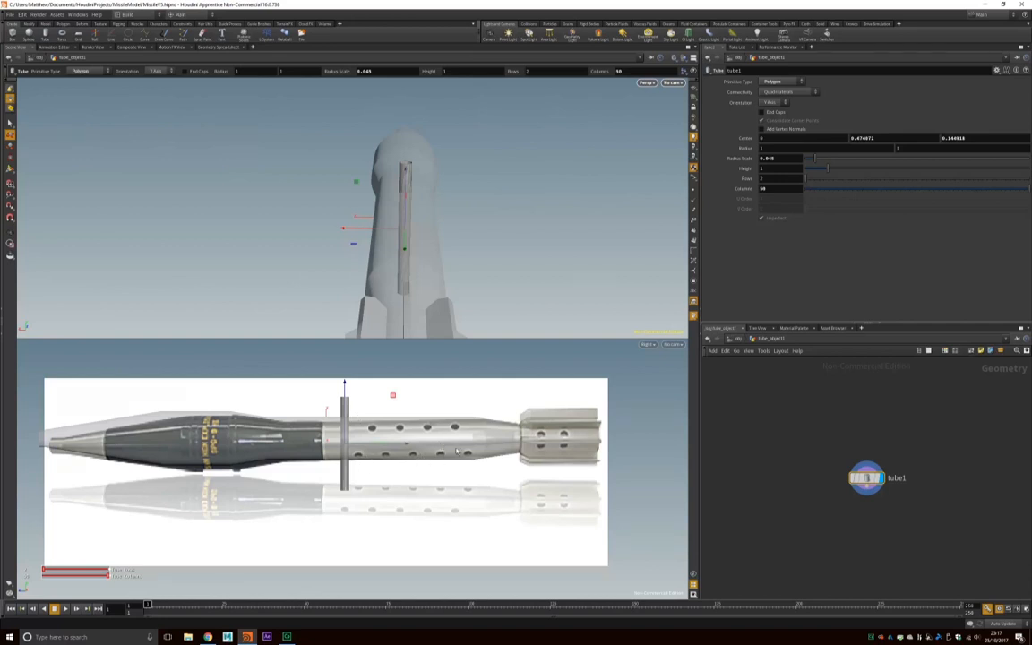
key(Escape)
drag(507, 189, 402, 162)
key(s)
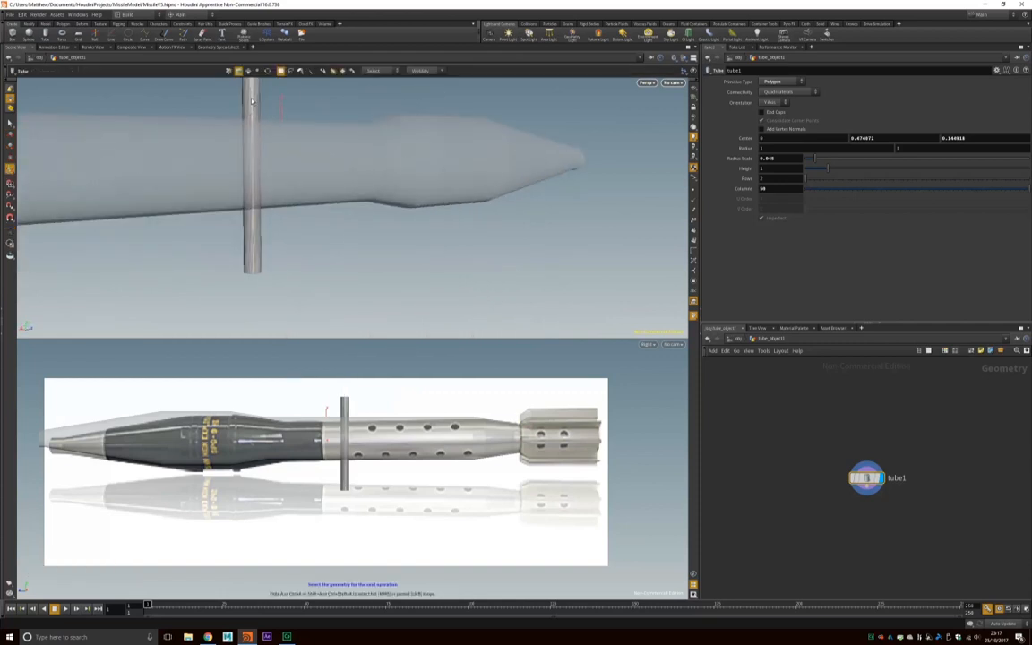
click(13, 125)
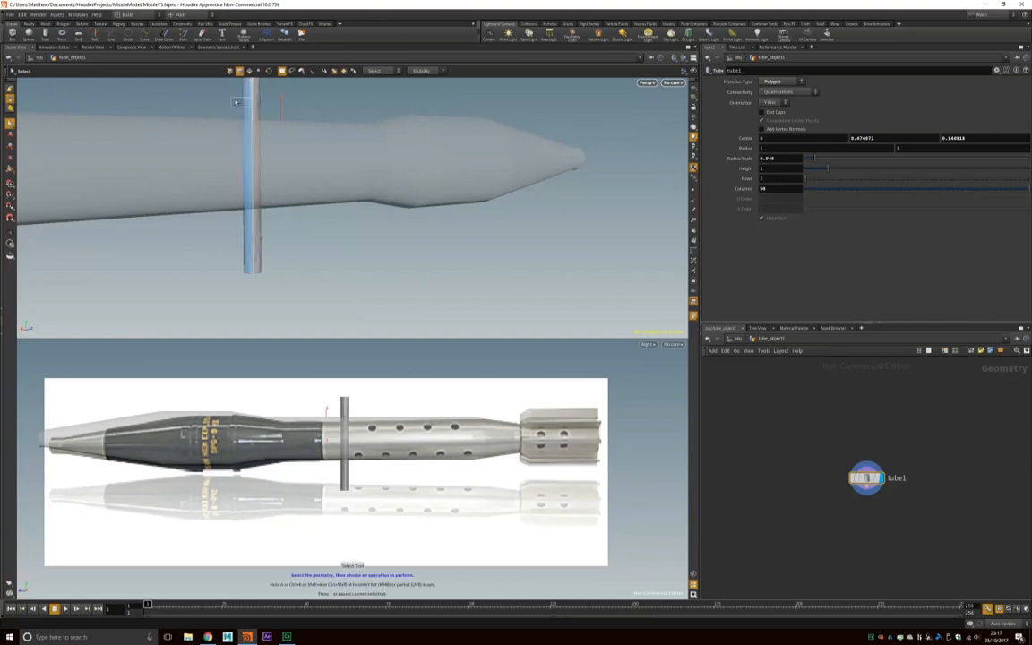
click(250, 161)
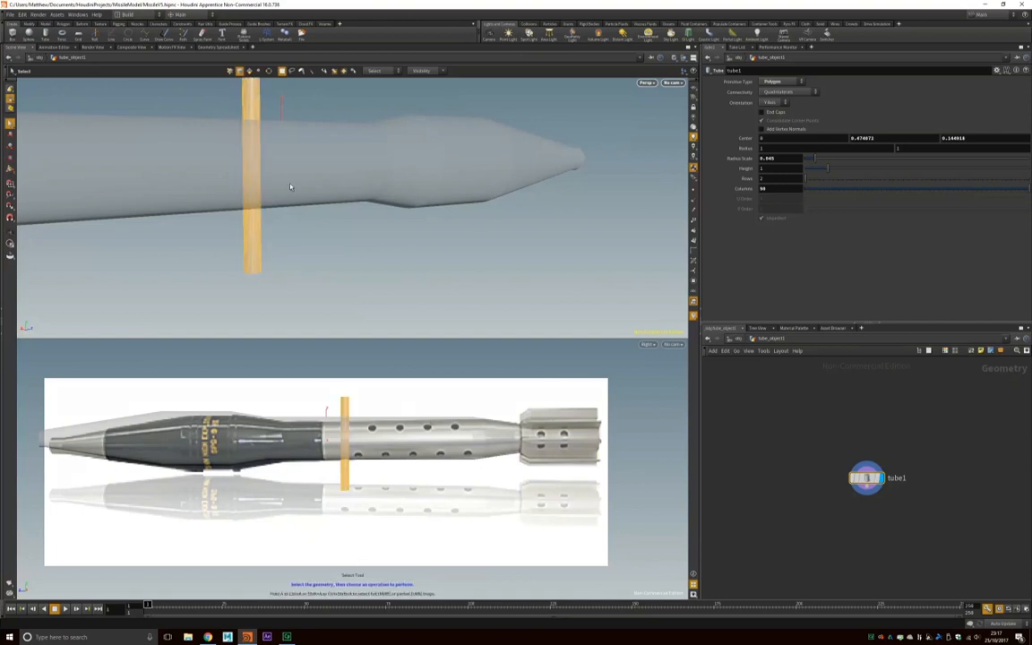
scroll(287, 185, up, 1)
scroll(286, 185, down, 2)
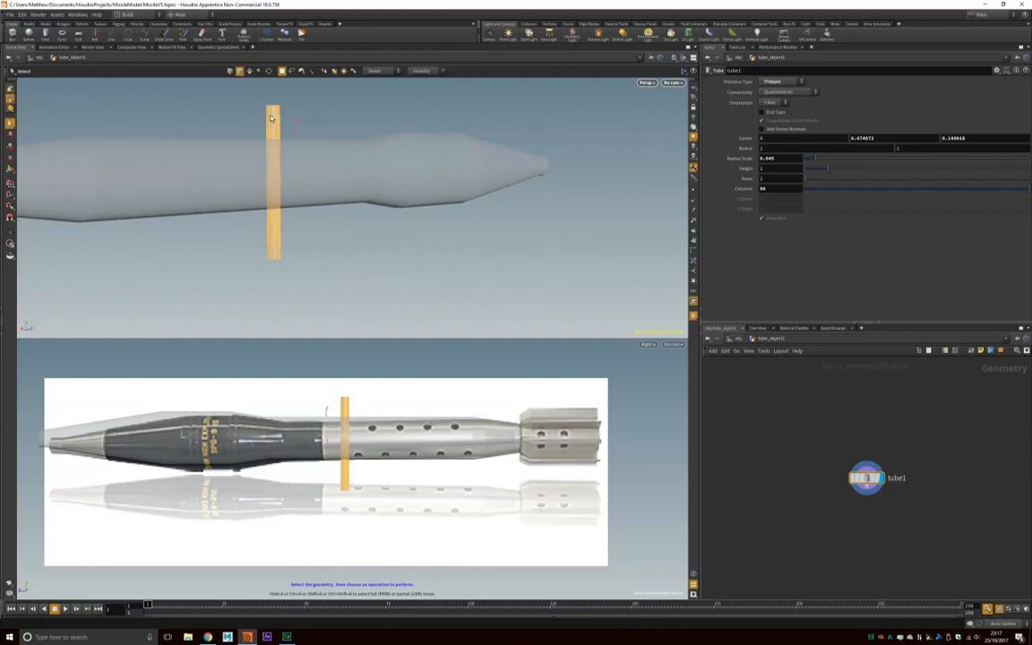
alt+drag(313, 143, 363, 148)
- Return to the object level and try rotating the tube object 45 degrees about Z
click(732, 338)
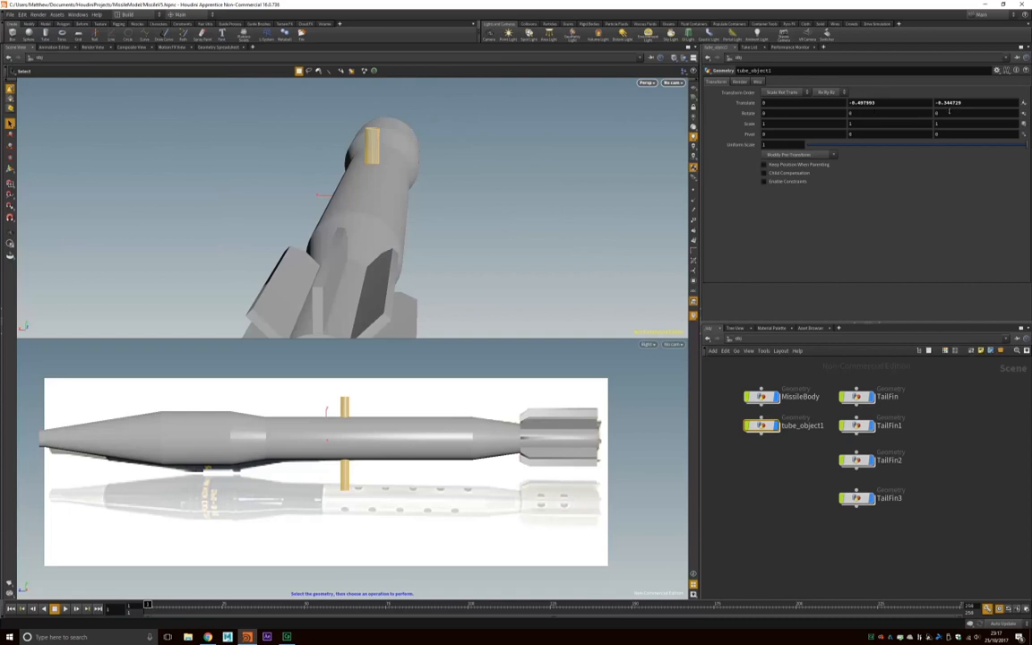
text(45)
key(Return)
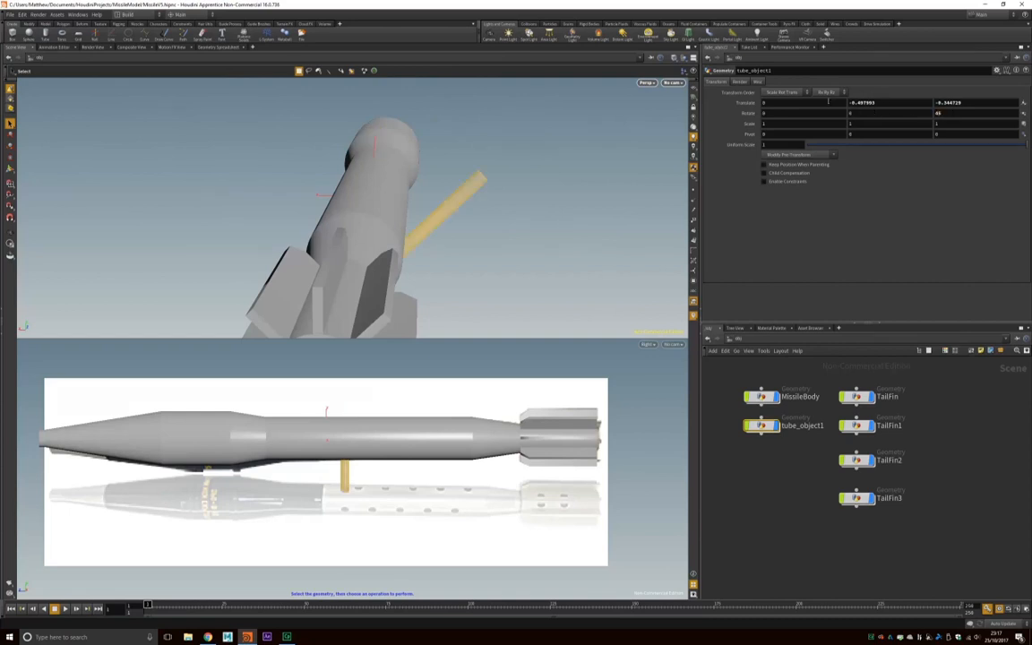
key(ctrl+z)
- Centre the tube object's pivot and set its Z rotation to 45 degrees
alt+drag(310, 175, 455, 163)
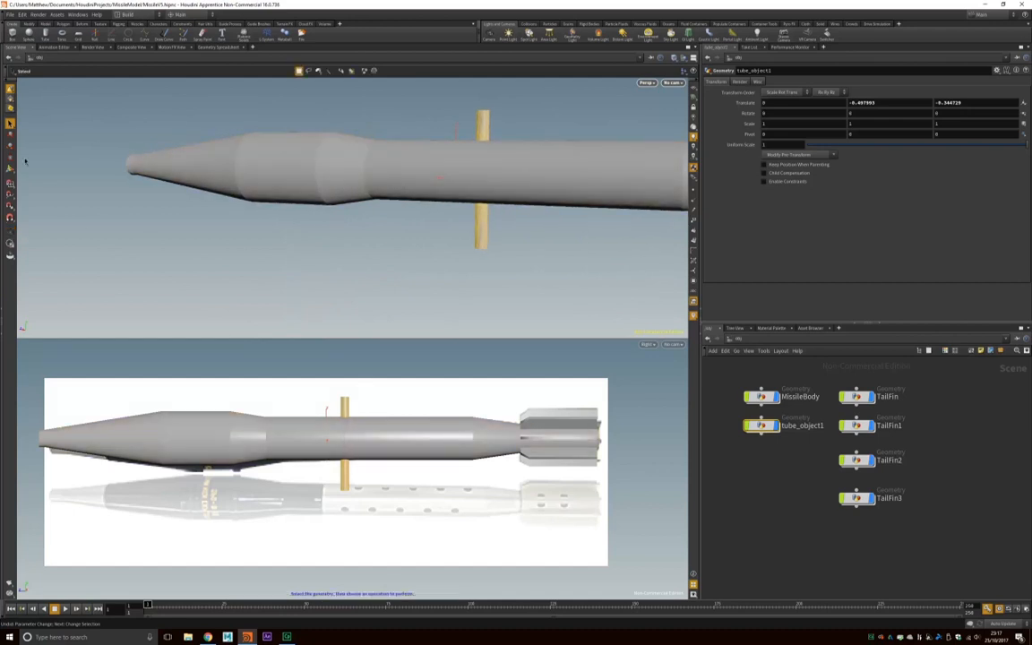
click(30, 24)
click(46, 24)
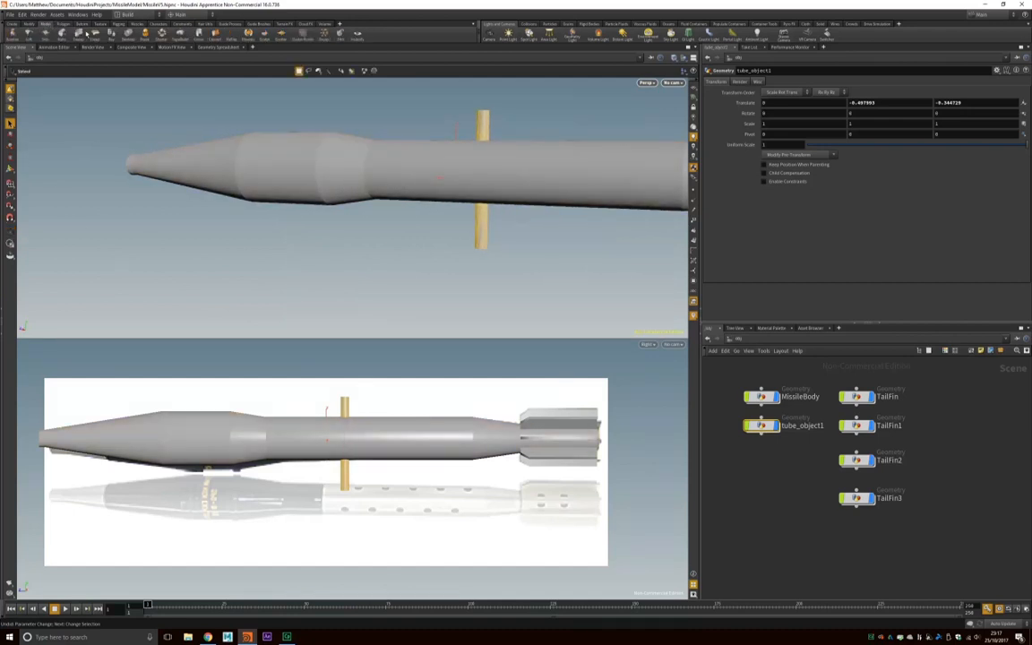
click(30, 25)
click(108, 36)
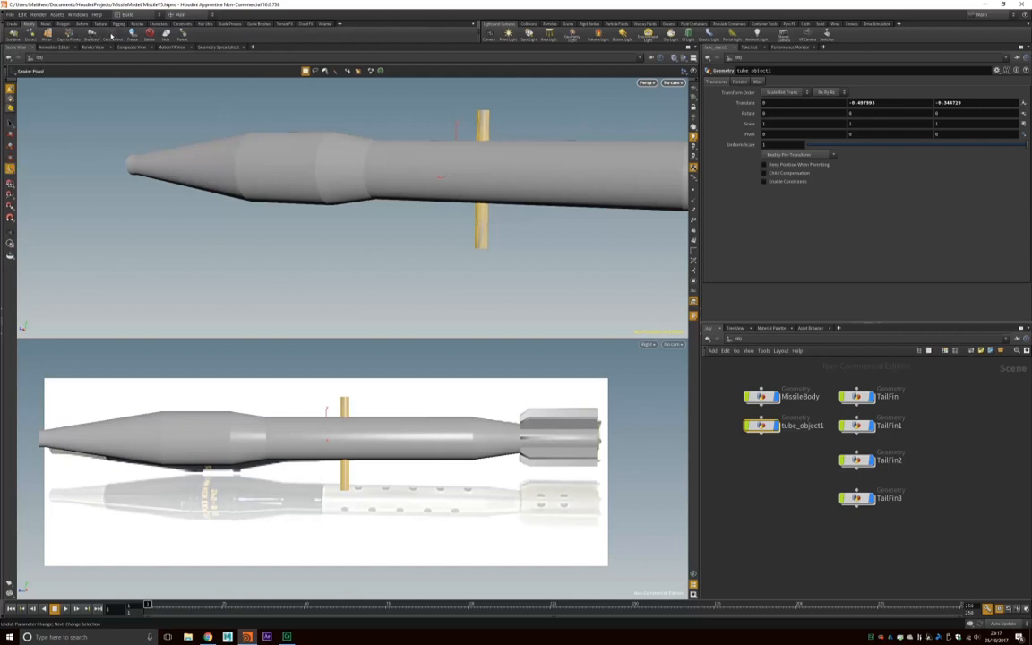
text(45)
key(Return)
drag(628, 168, 431, 201)
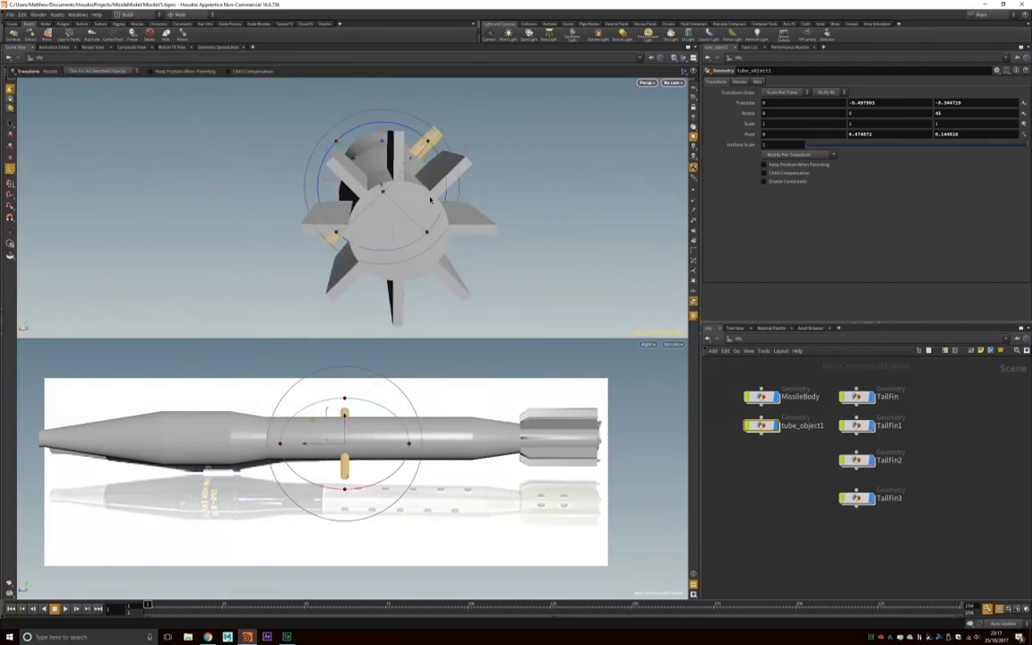
drag(383, 286, 480, 210)
key(t)
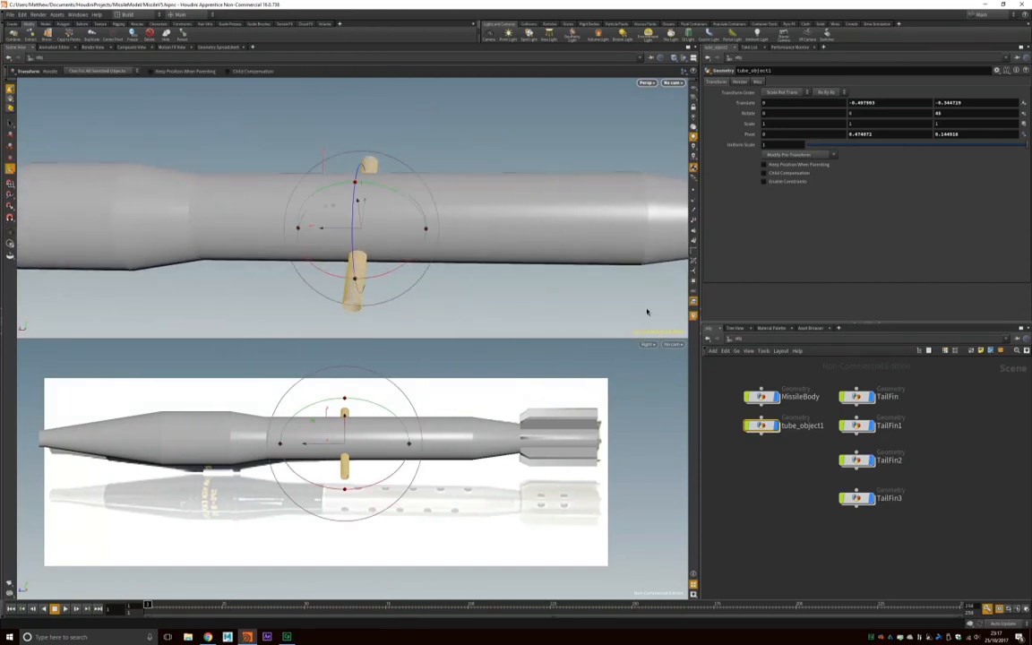
- Move the tube object's node into the free space below the missile body and tail fin nodes
scroll(801, 526, down, 5)
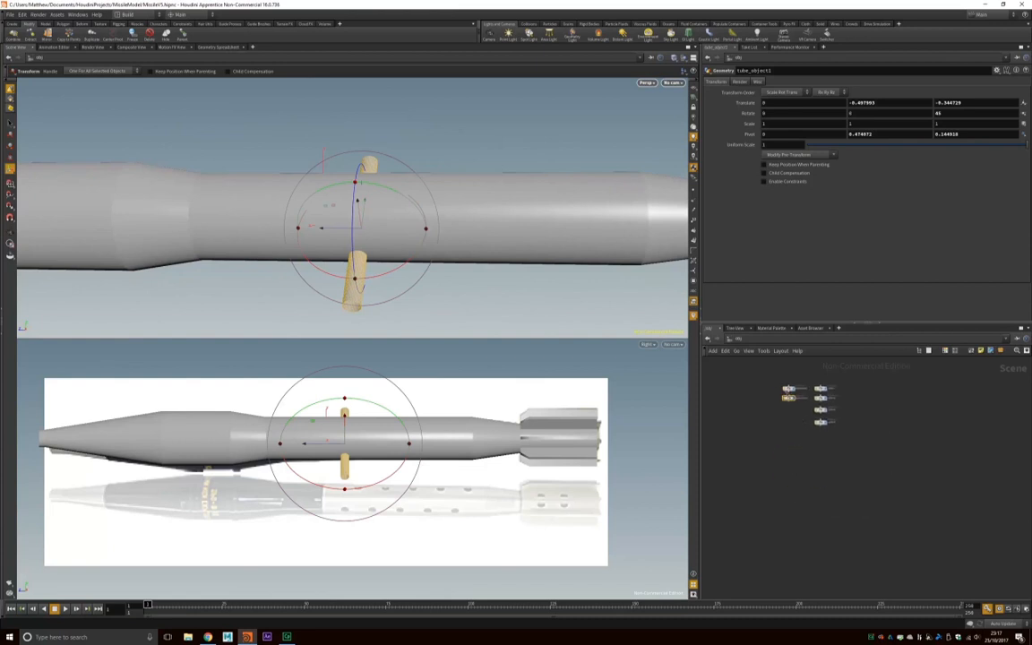
drag(788, 401, 791, 487)
scroll(789, 484, up, 3)
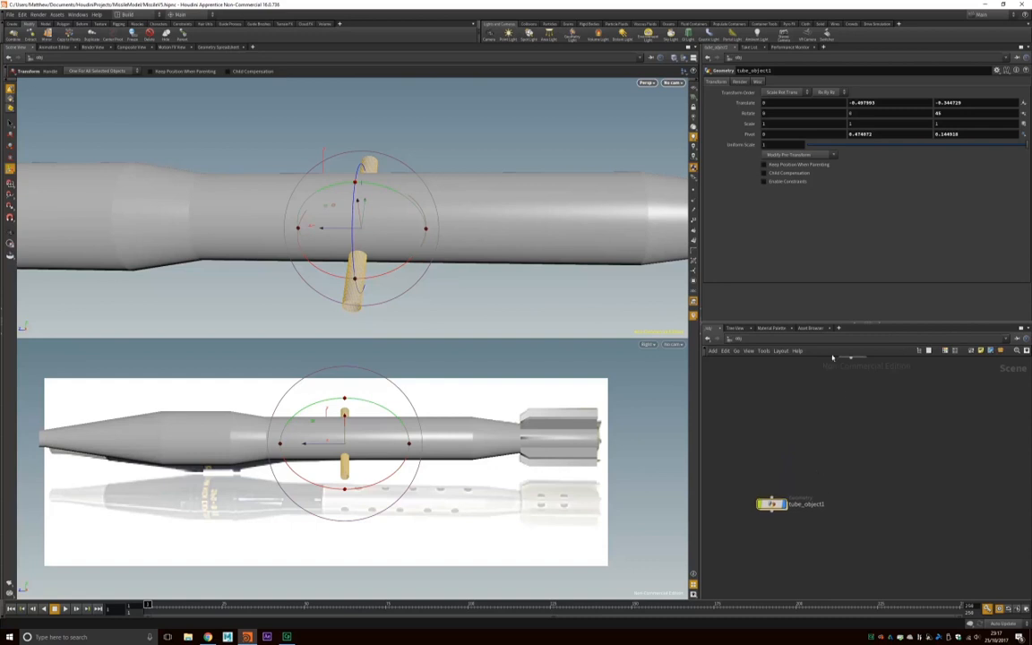
middle_drag(838, 440, 840, 464)
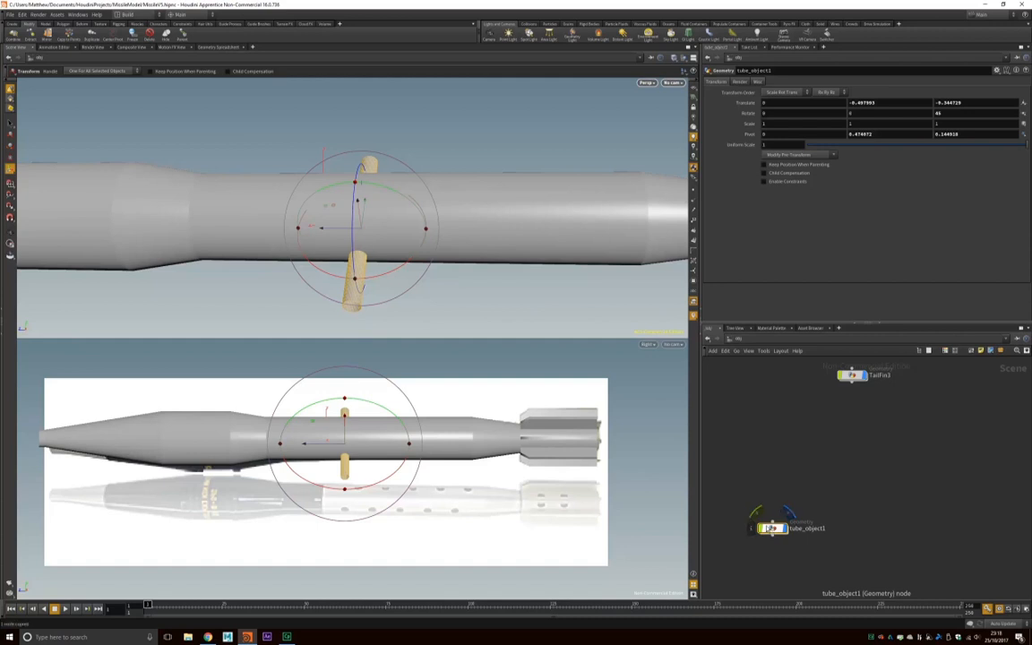
- Duplicate the tube object and set the copy's Z translation to -0.6
key(ctrl+v)
click(9, 135)
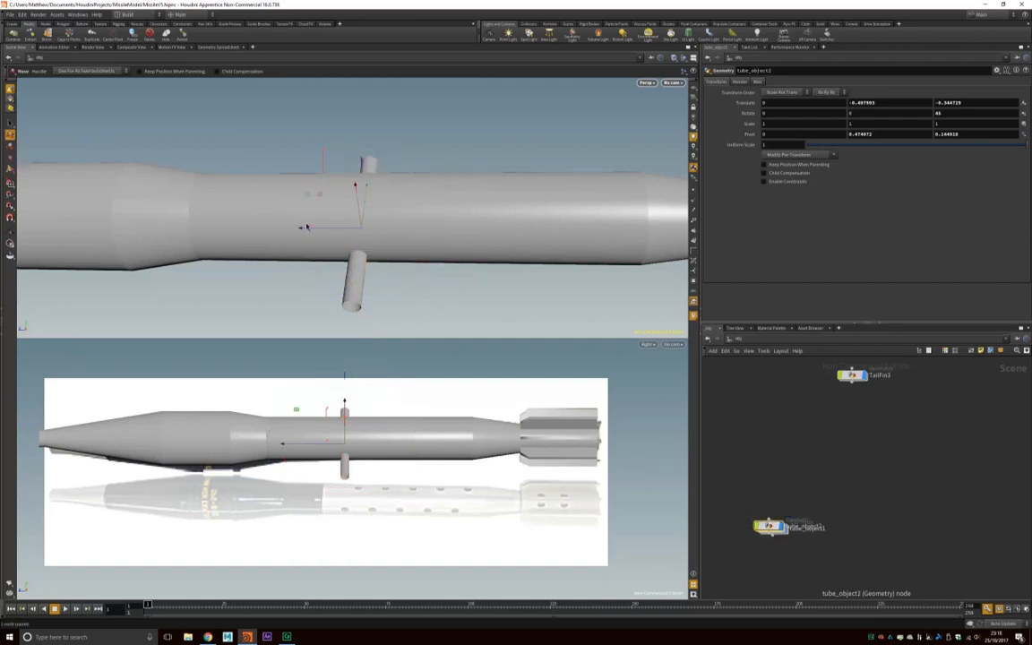
drag(301, 228, 324, 230)
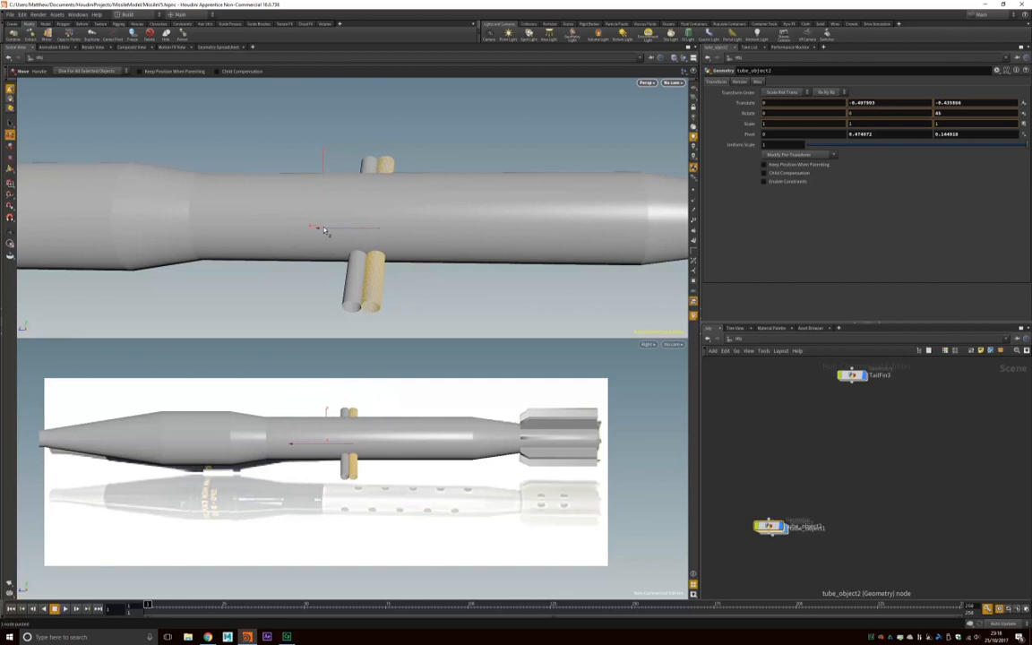
click(353, 266)
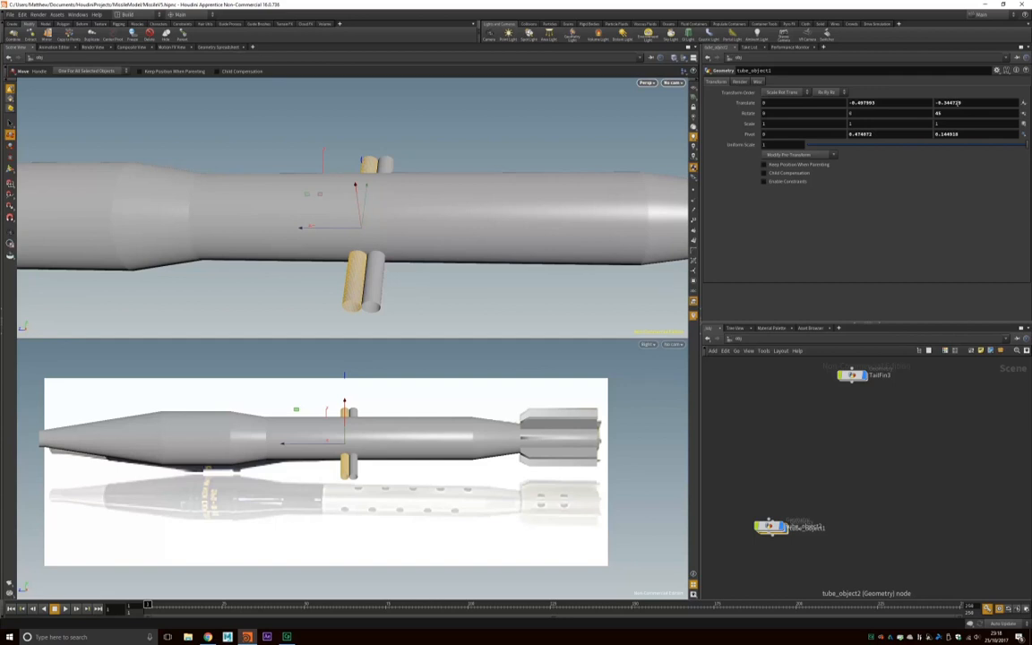
click(375, 274)
drag(973, 101, 947, 101)
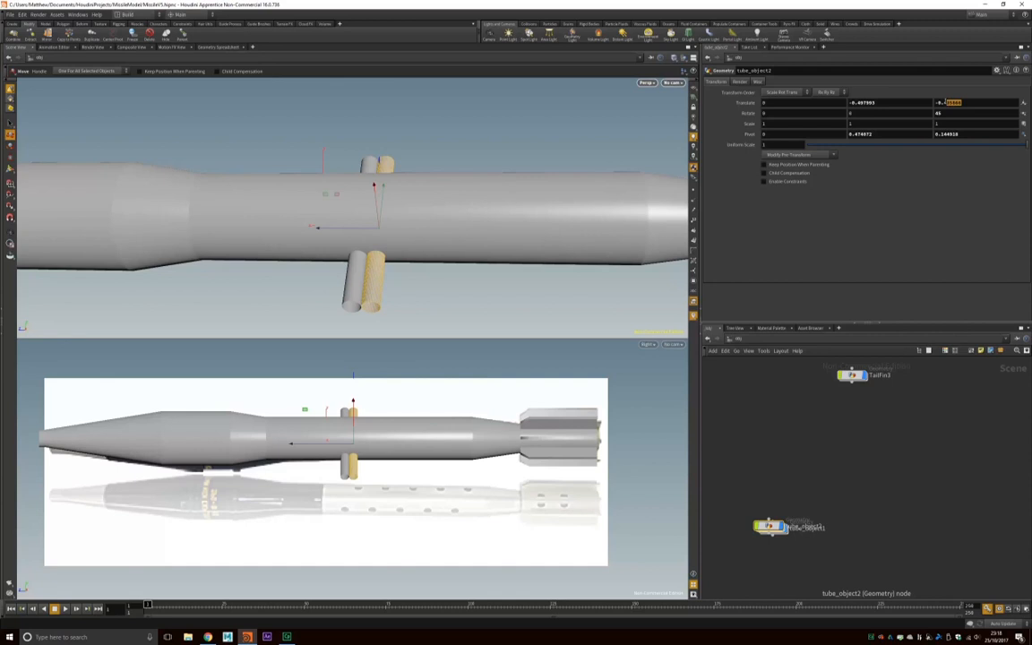
text(6)
key(Return)
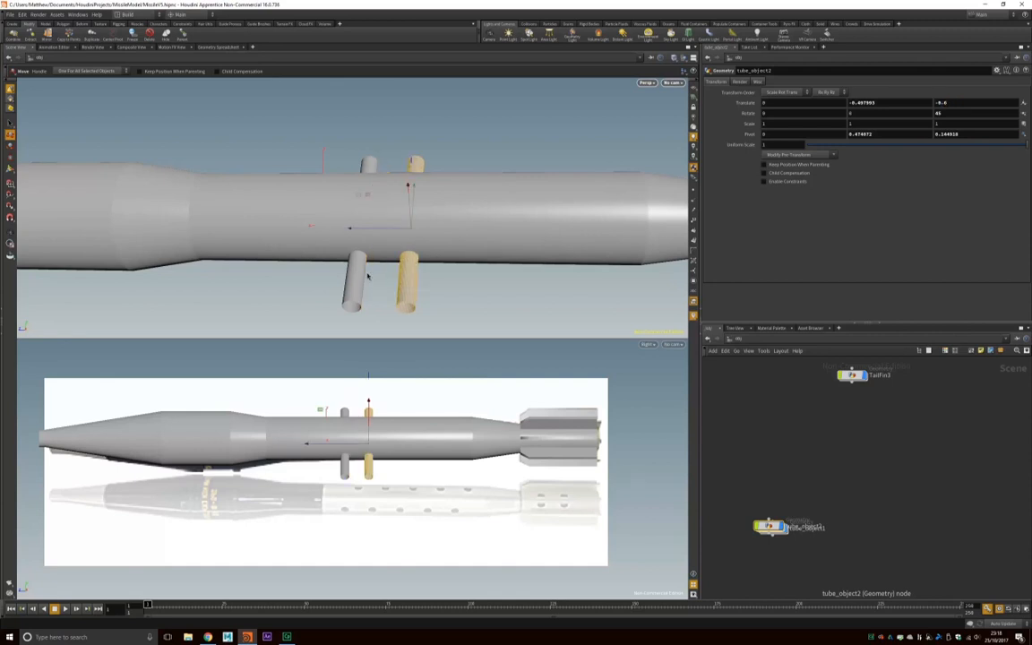
- Set the original tube's Z translation to -0.3
click(356, 271)
click(978, 103)
text(-0.3)
key(Return)
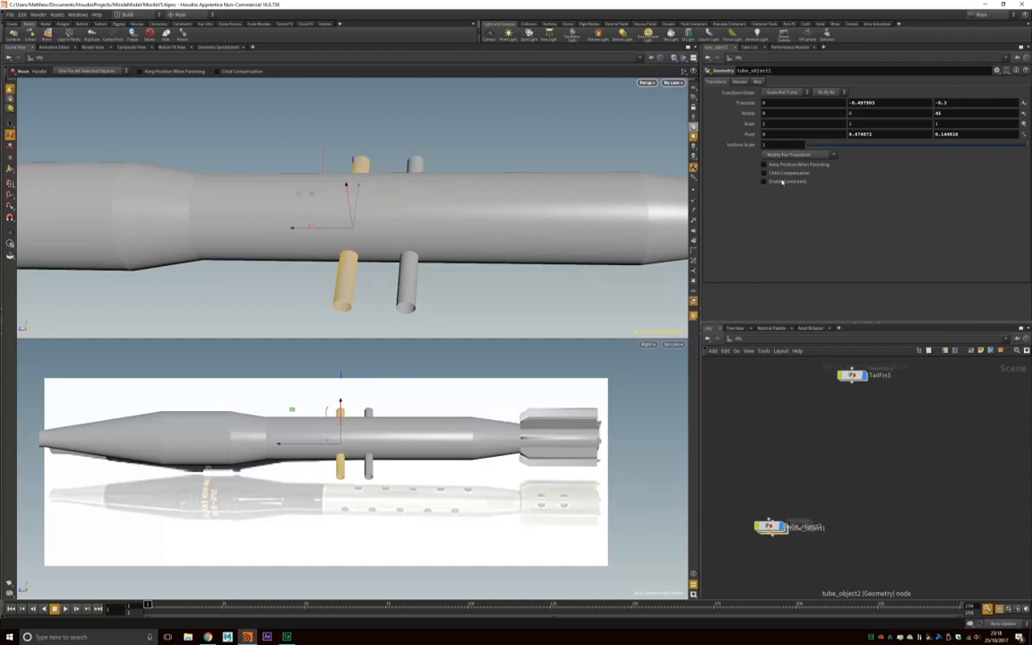
- Paste a third tube object and arrange the three tube nodes in a vertical column in the network
click(406, 286)
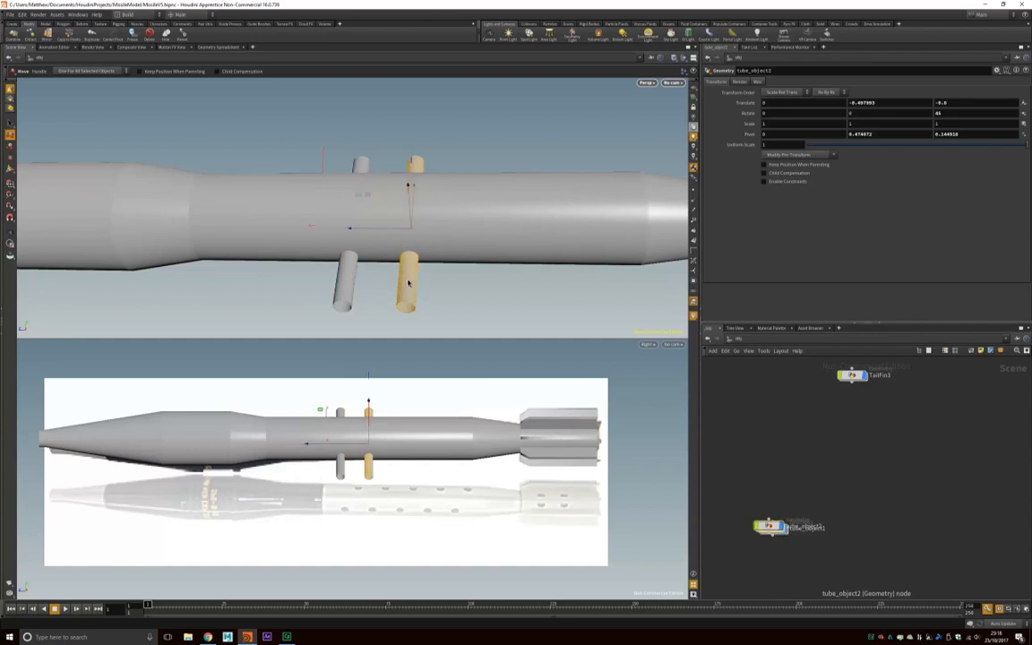
key(ctrl+v)
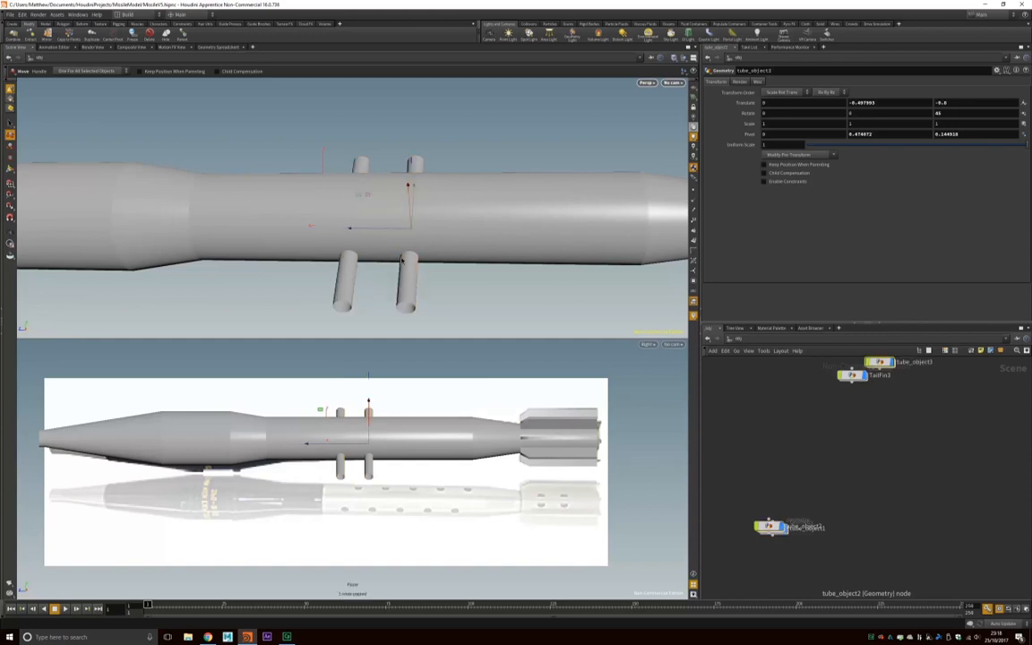
drag(876, 362, 851, 514)
drag(770, 527, 772, 555)
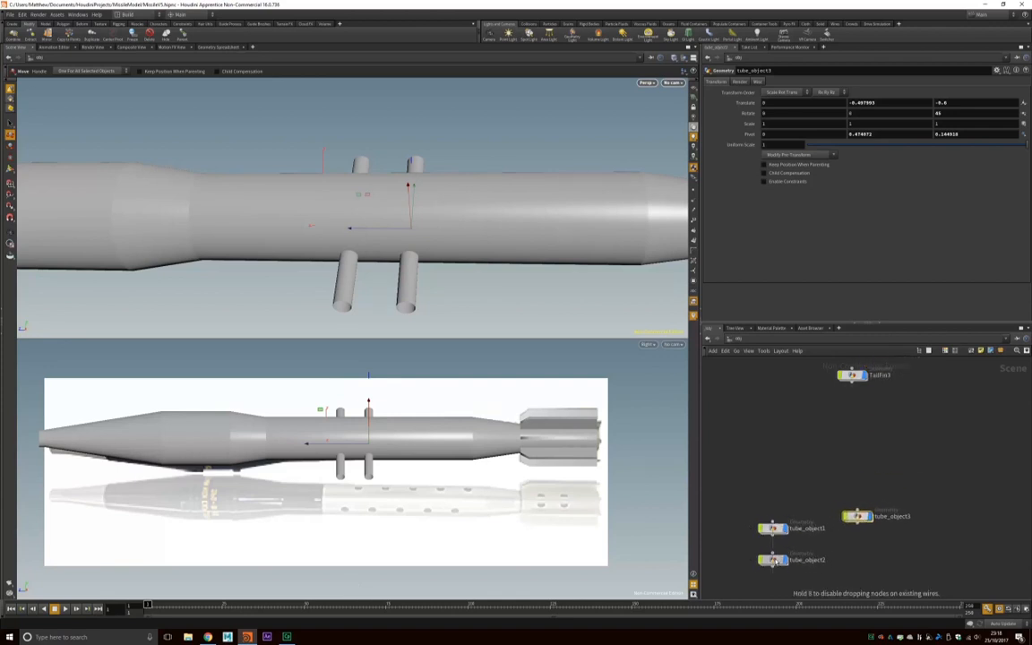
drag(846, 525, 778, 573)
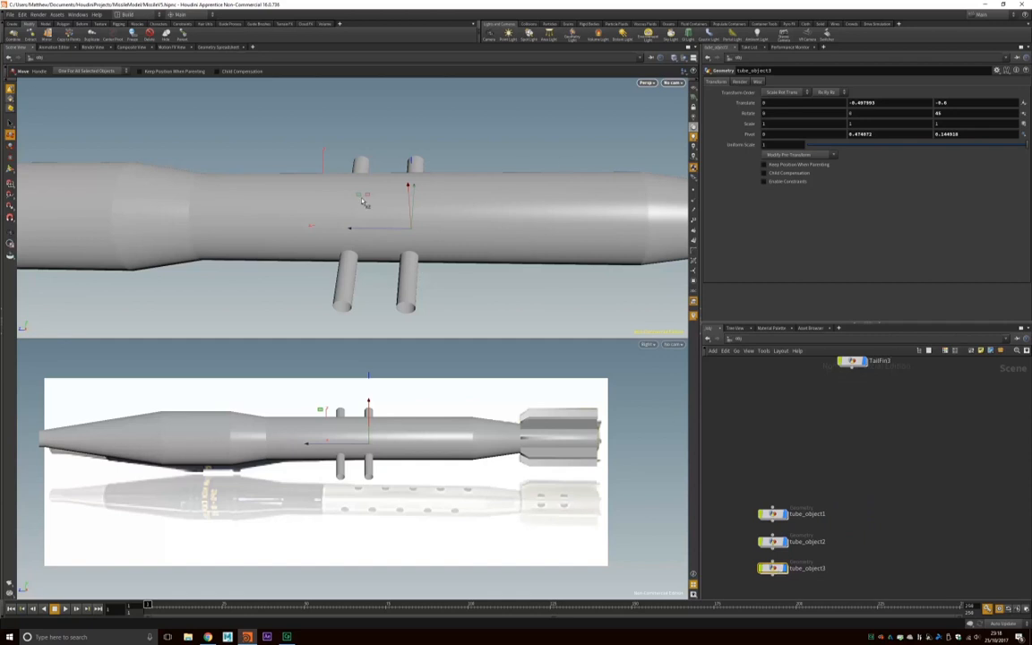
- Shift the third tube towards the tail and set its Z translation to -0.9
drag(350, 228, 388, 227)
text(-0)
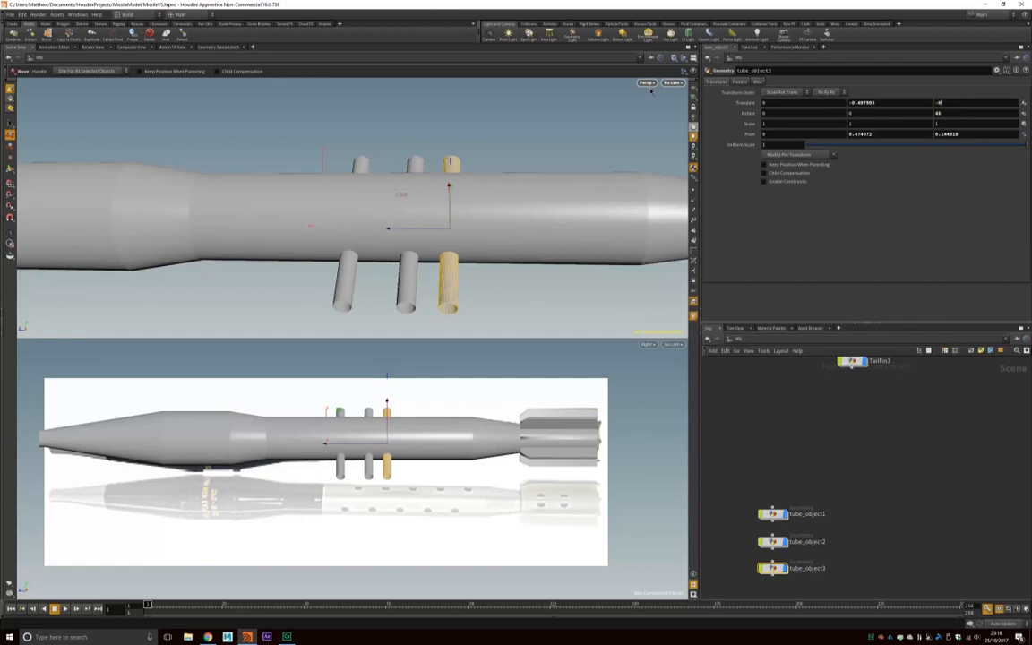
text(.8)
key(Return)
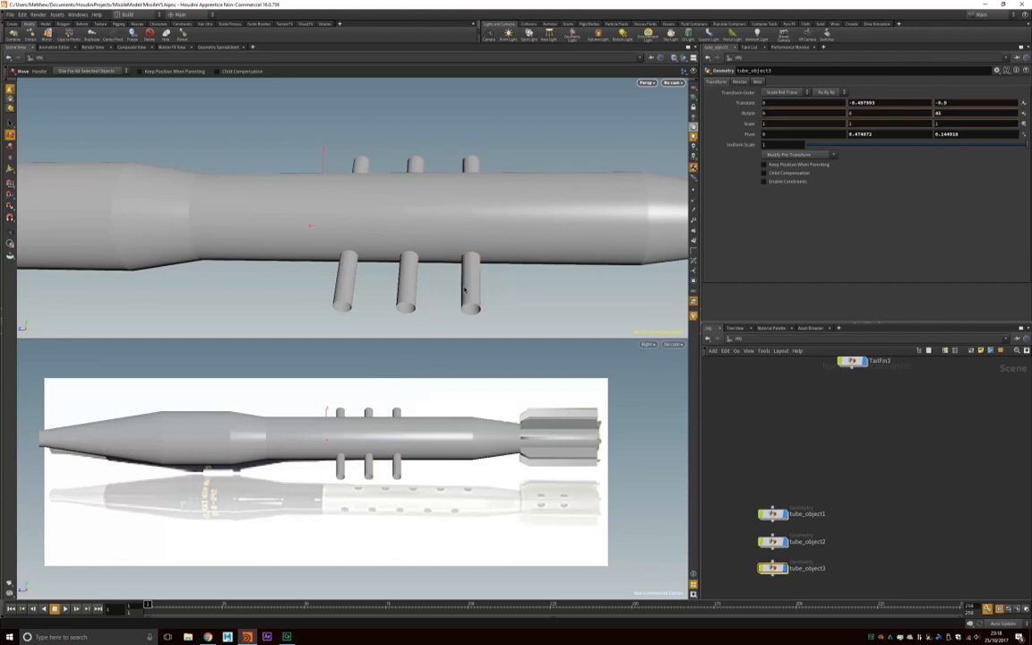
- Duplicate the third tube, place its node below the others and set the new tube's Z translation to -1.2
key(ctrl+c)
key(ctrl+v)
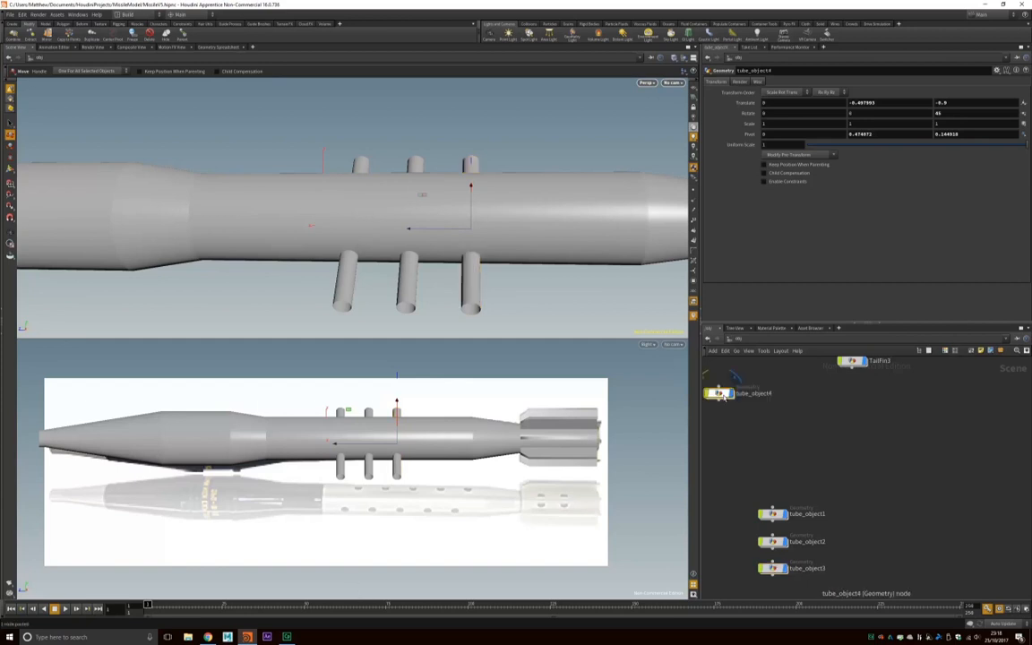
drag(719, 395, 778, 567)
click(775, 589)
key(Escape)
drag(954, 104, 812, 96)
text(-)
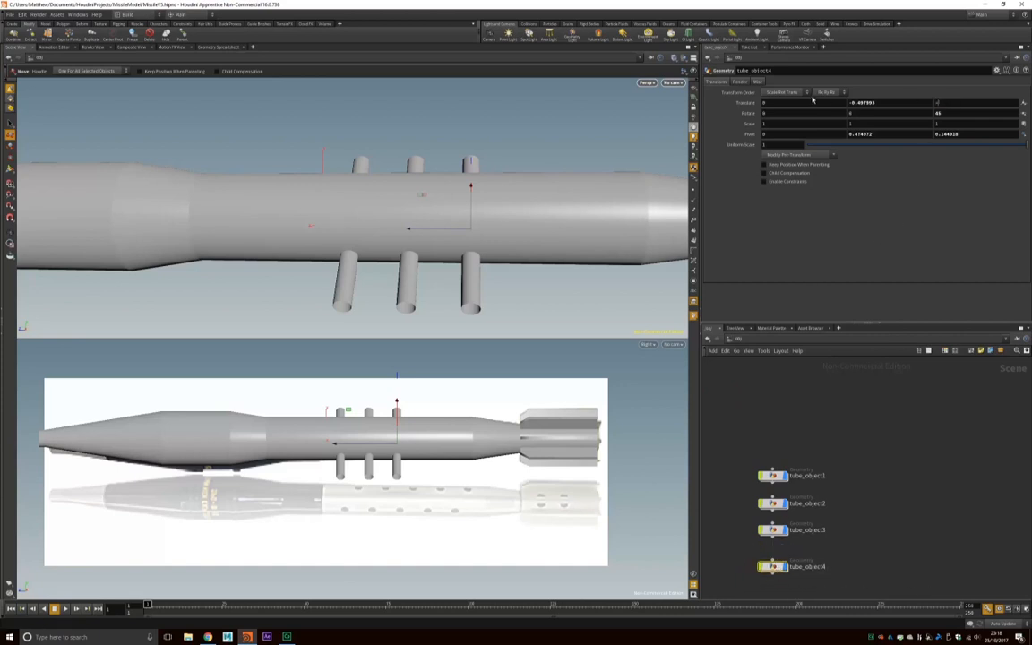
key(Return)
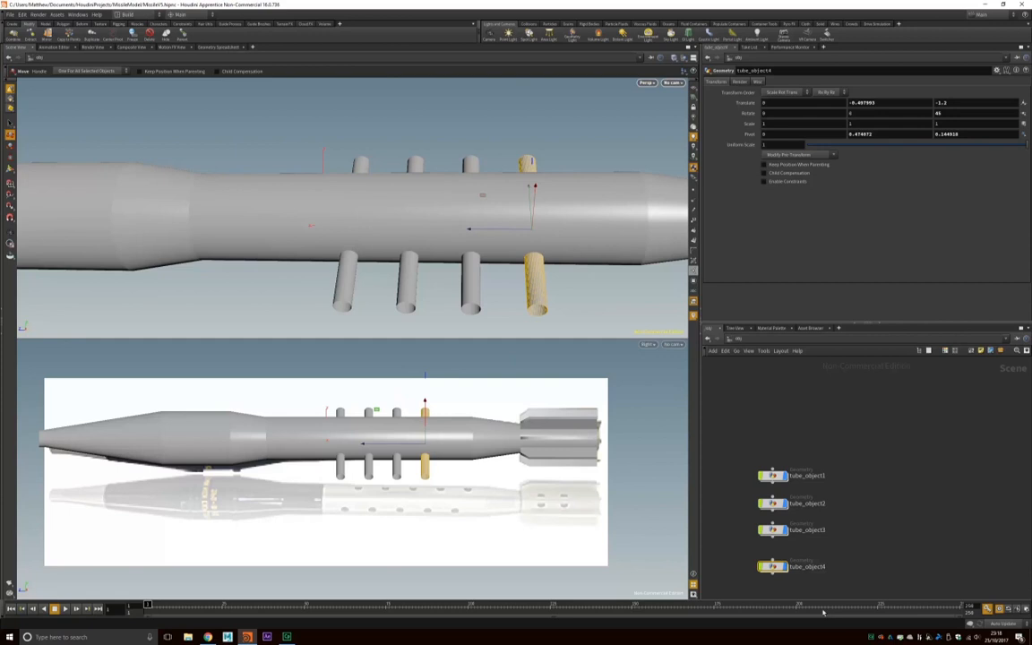
- Duplicate the fourth tube and set the new copy's Z translation to -1.5
mouse_move(778, 554)
click(729, 532)
click(771, 566)
key(ctrl+c)
key(ctrl+v)
drag(364, 448, 385, 448)
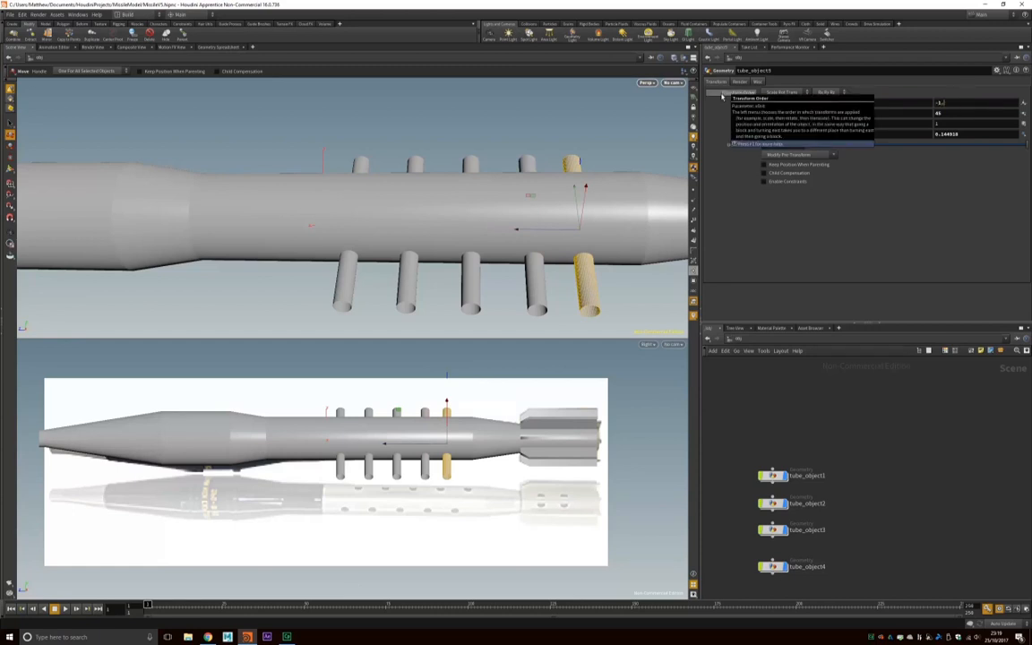
key(Return)
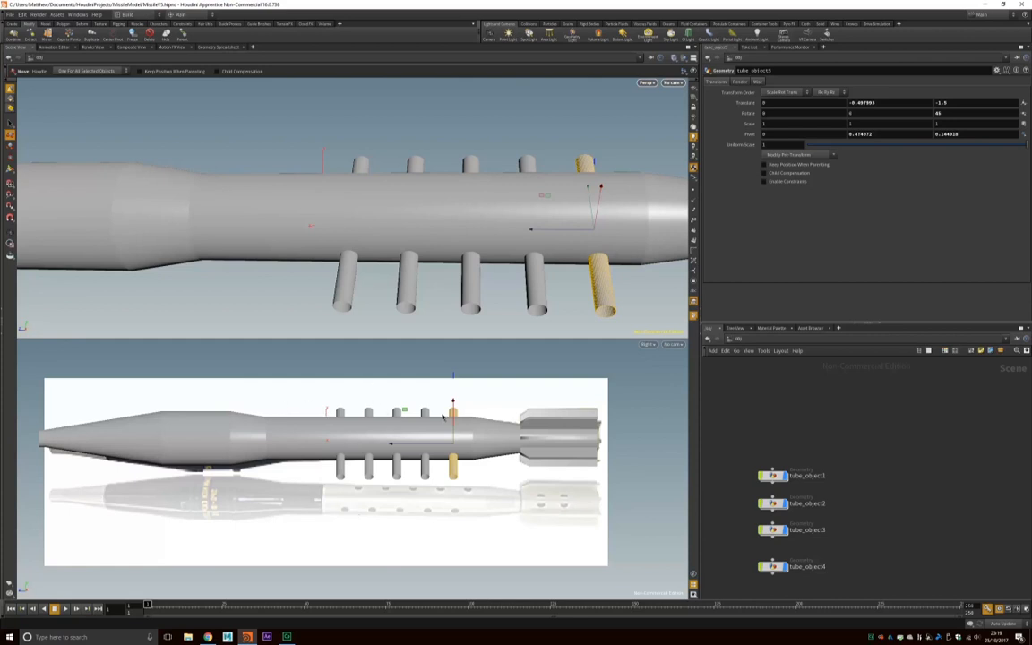
- Nudge the five tubes together slightly towards the tail and move the fifth tube's node below the other four in the network
drag(323, 465, 484, 482)
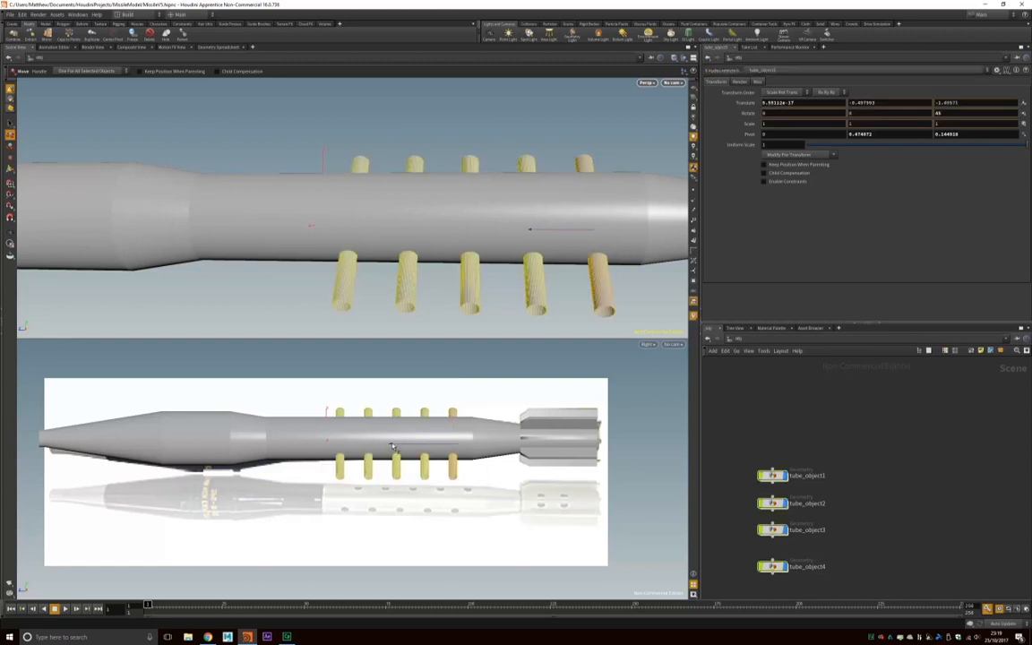
drag(392, 446, 393, 446)
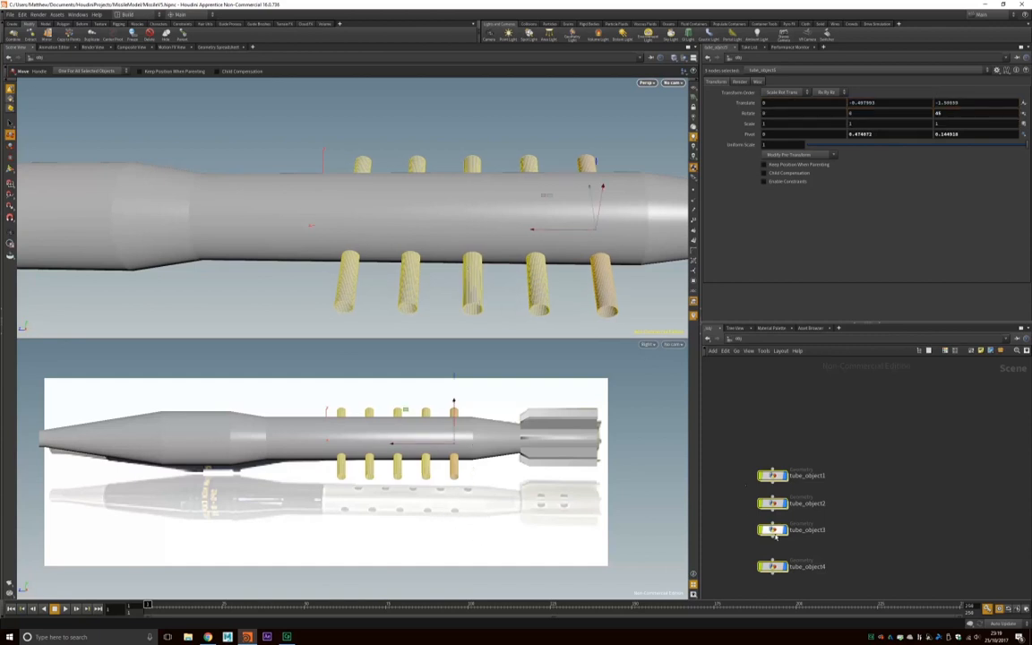
scroll(853, 509, down, 5)
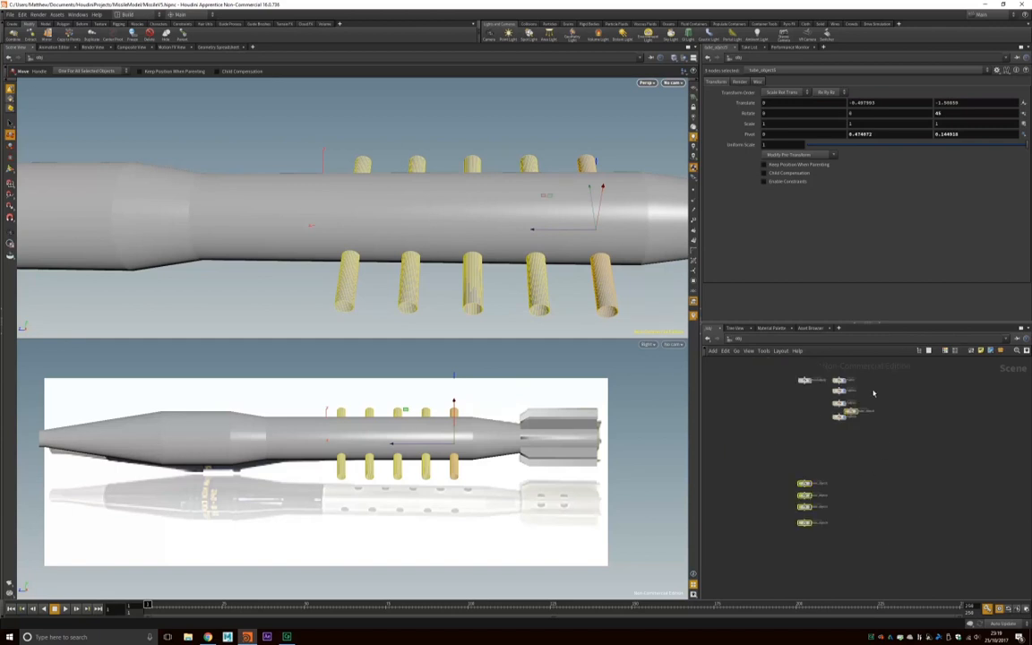
drag(854, 414, 804, 557)
- Copy the five tube nodes and paste them as a second column beside the originals
click(857, 511)
drag(779, 473, 830, 574)
key(ctrl+c)
key(ctrl+v)
drag(846, 477, 849, 532)
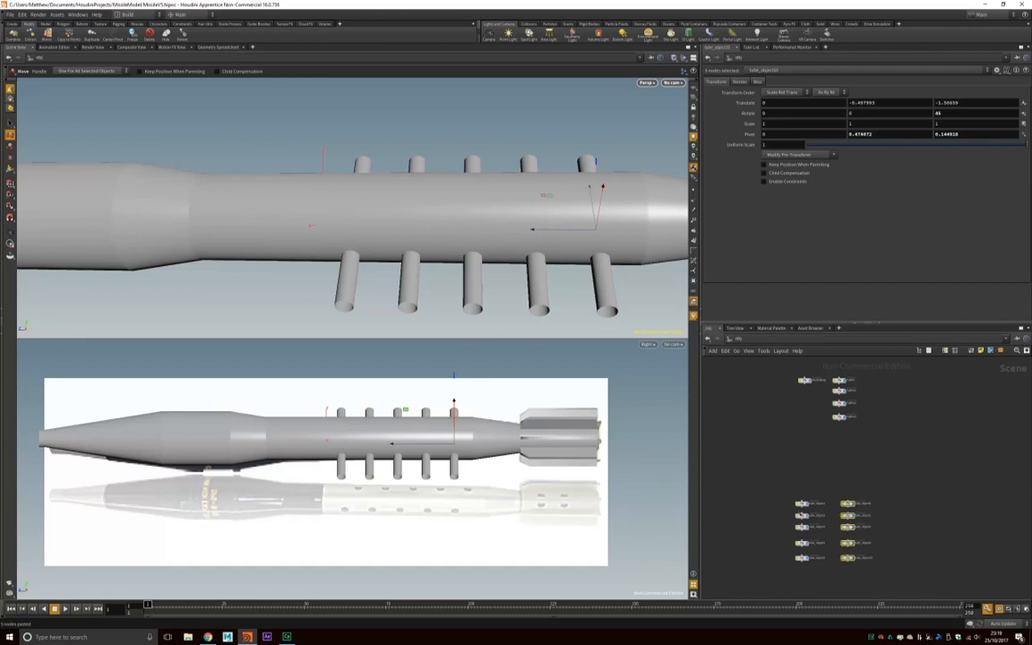
- Set the Z rotation of the five copied tubes to -45
click(845, 482)
drag(837, 476, 864, 585)
click(10, 146)
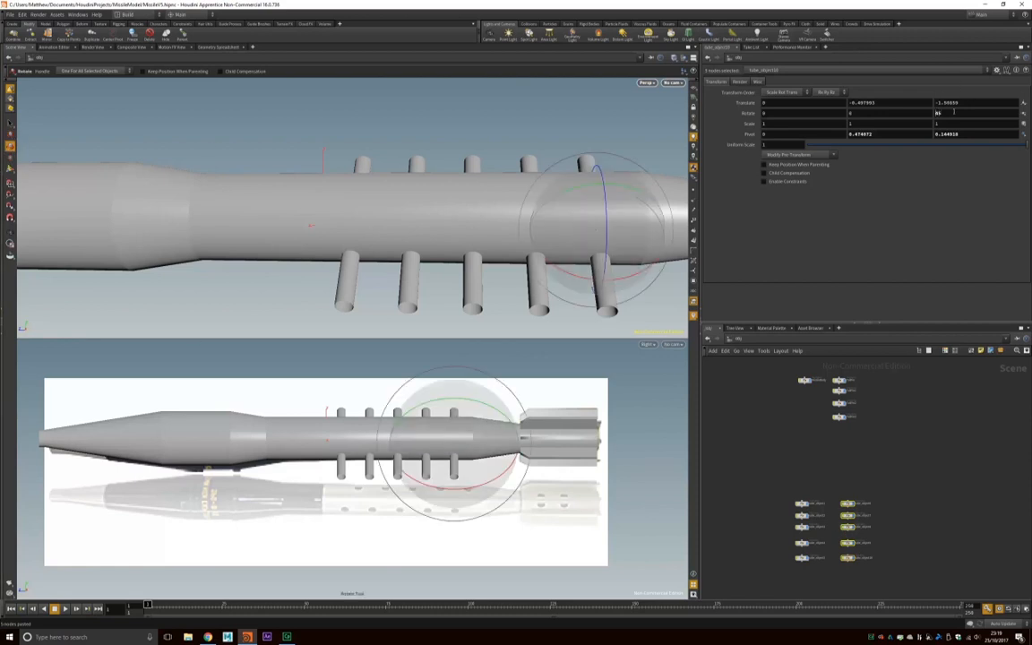
key(Return)
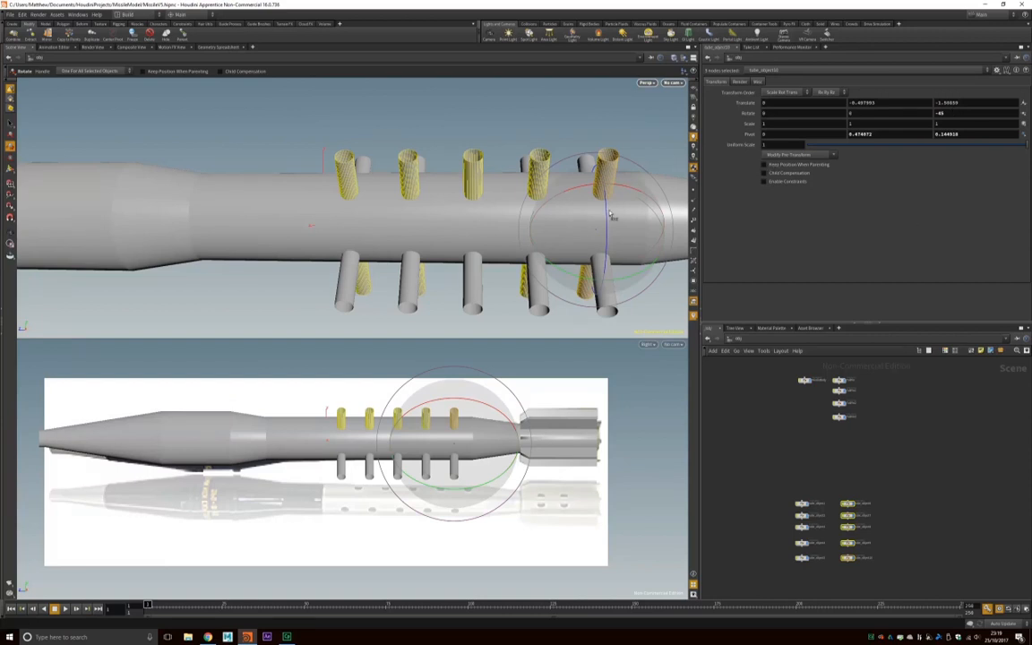
- Shift the five copied tubes along the body towards the nose so they sit midway between the original tubes
click(10, 132)
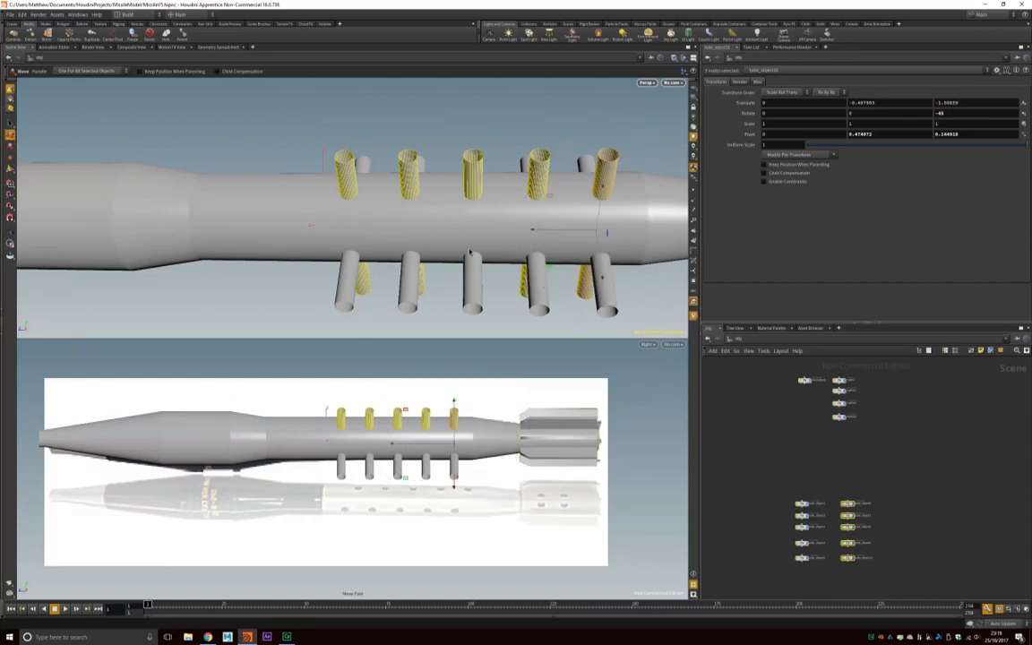
drag(534, 232, 505, 233)
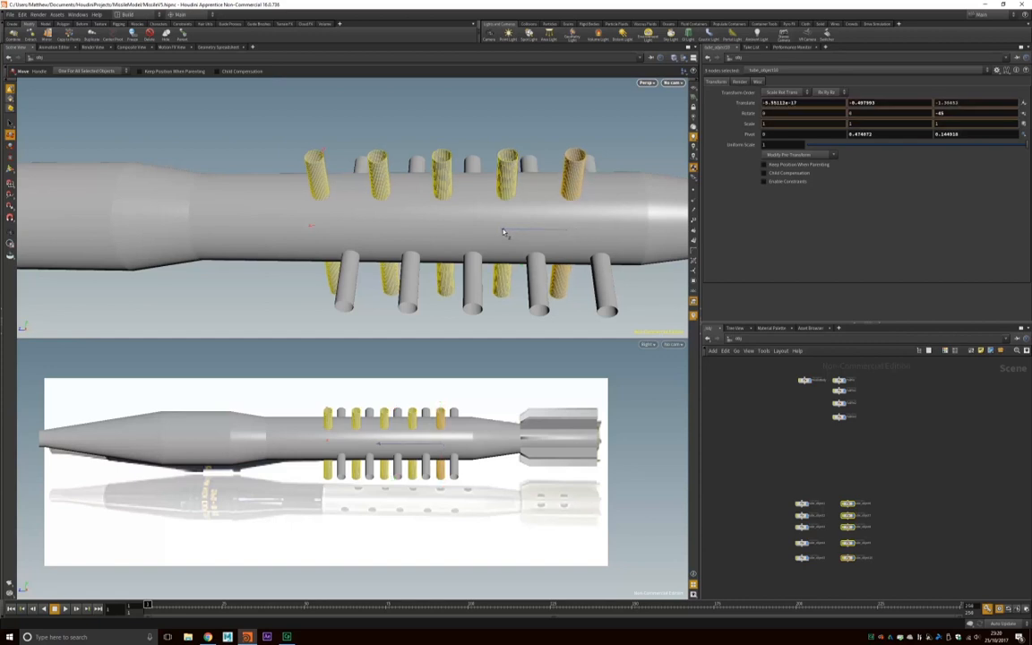
drag(503, 231, 503, 231)
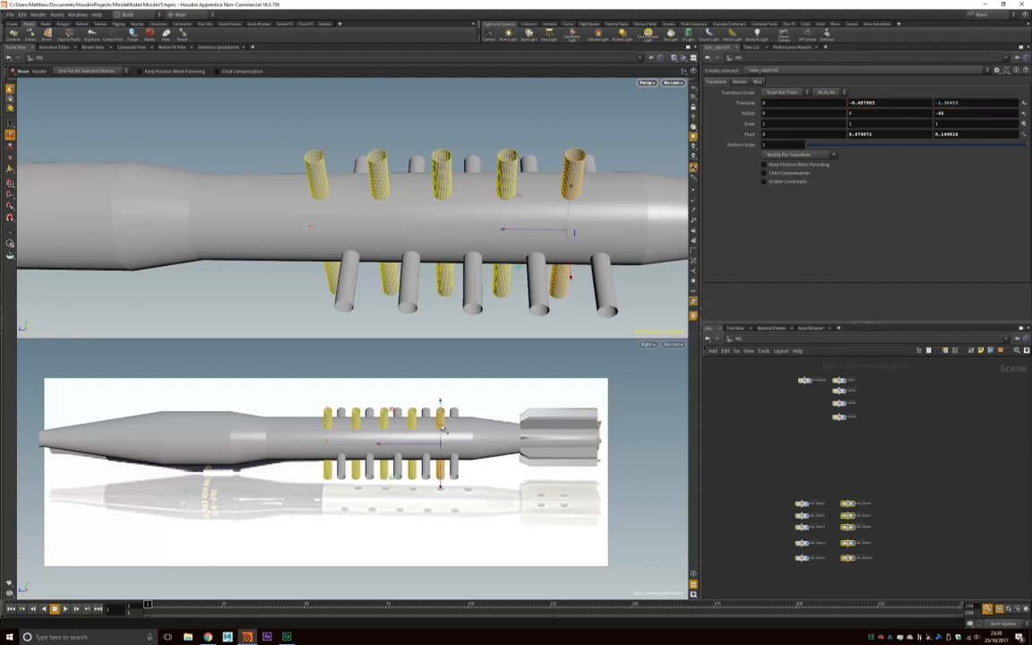
drag(411, 442, 403, 446)
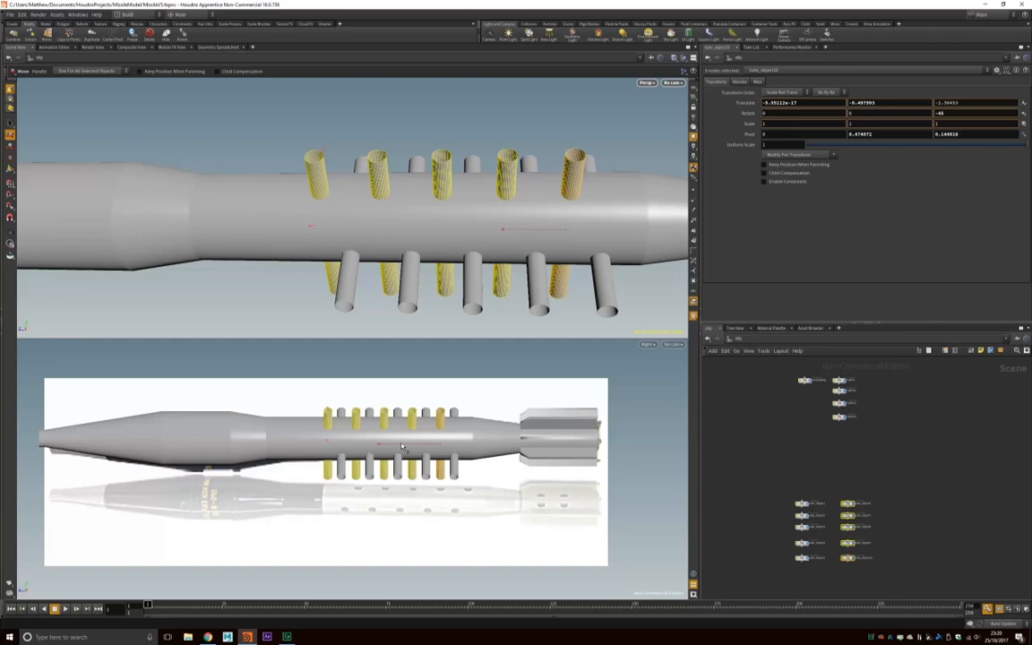
drag(402, 446, 408, 436)
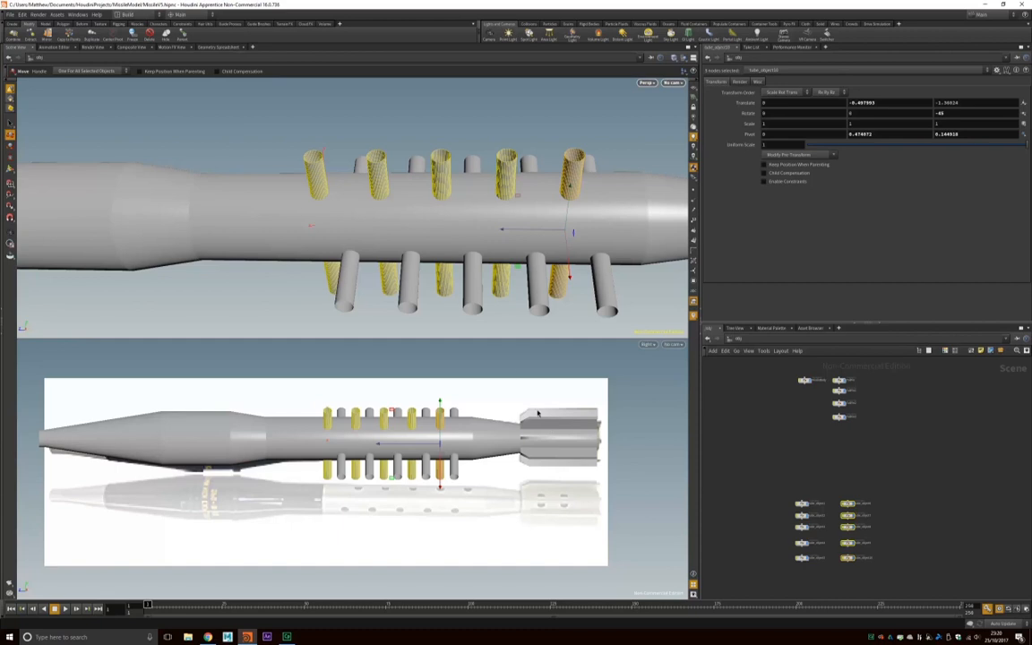
click(585, 110)
mouse_move(603, 134)
alt+mouse_down()
mouse_move(484, 173)
mouse_move(387, 129)
mouse_move(595, 151)
alt+mouse_up()
alt+drag(486, 155, 549, 136)
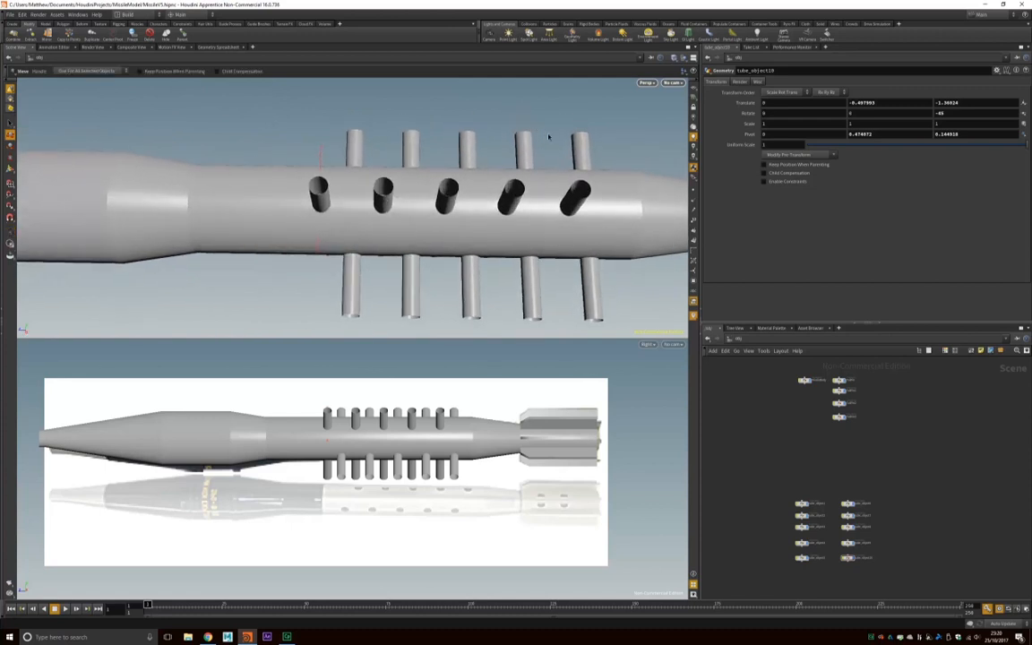
- Apply a Boolean with all ten tubes as set A and the missile body as set B
click(63, 24)
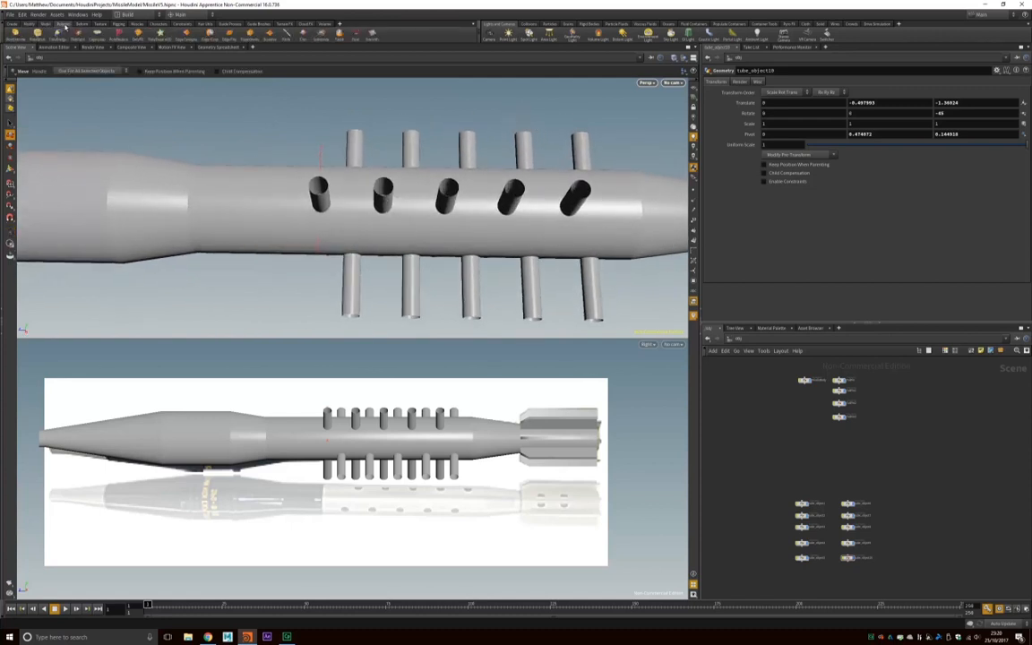
click(82, 24)
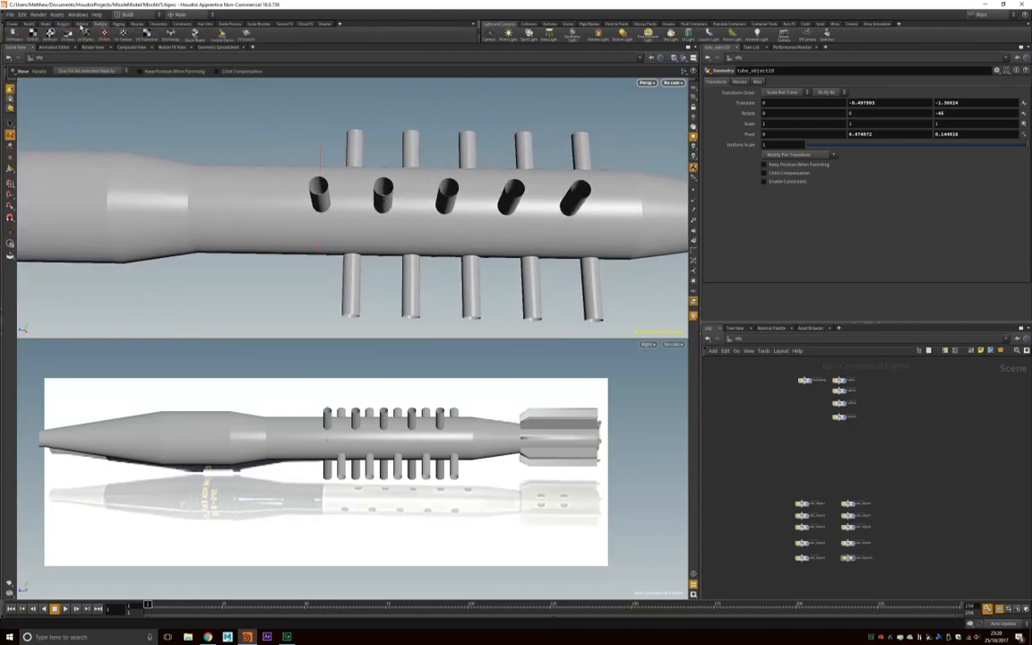
click(64, 24)
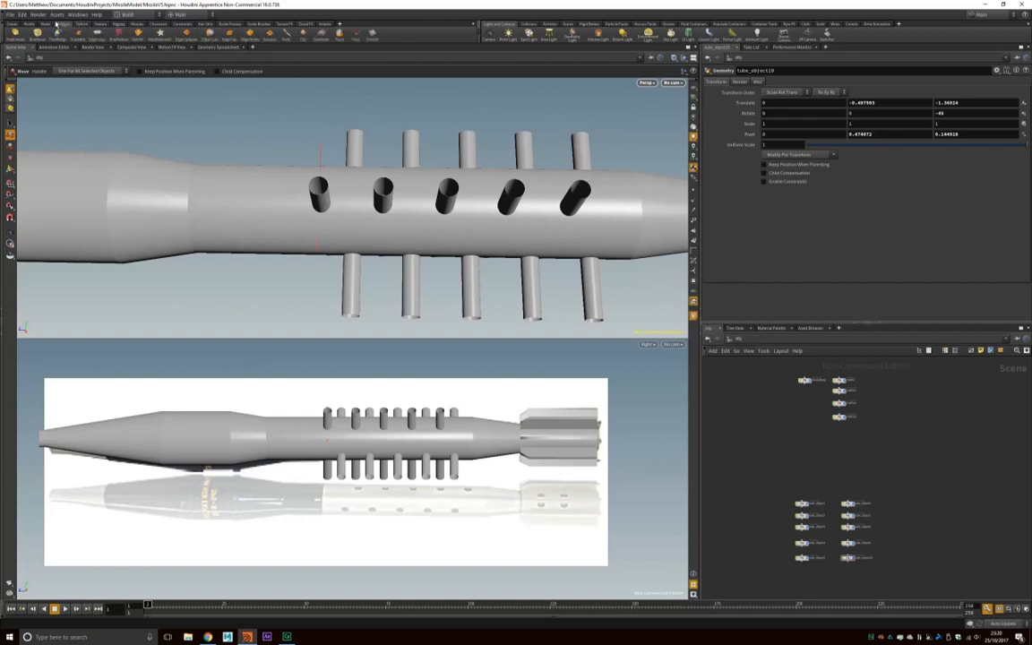
click(45, 24)
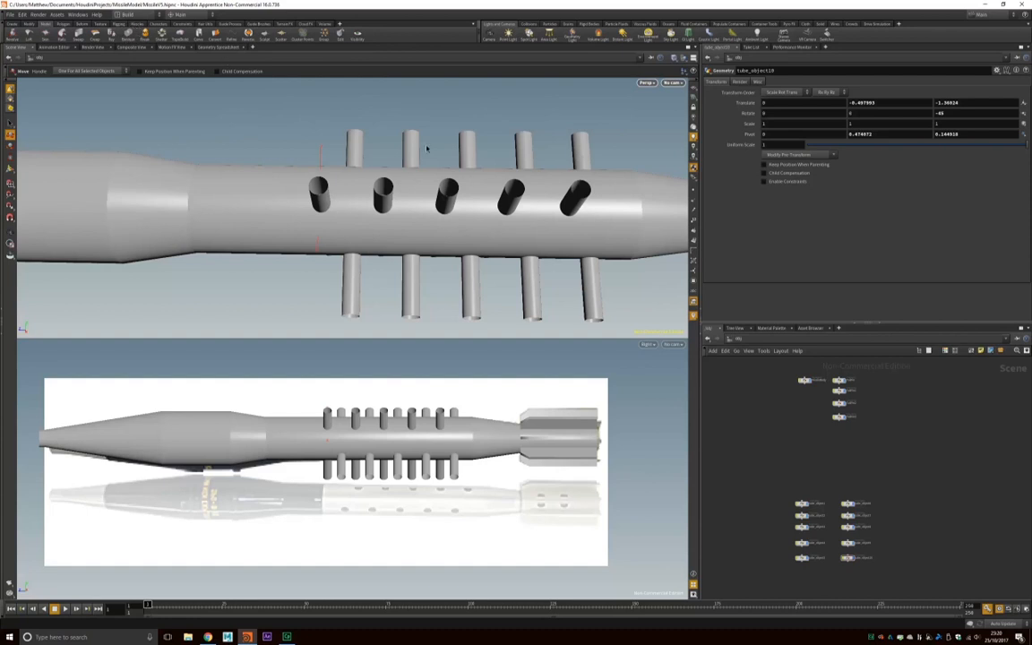
drag(438, 143, 433, 177)
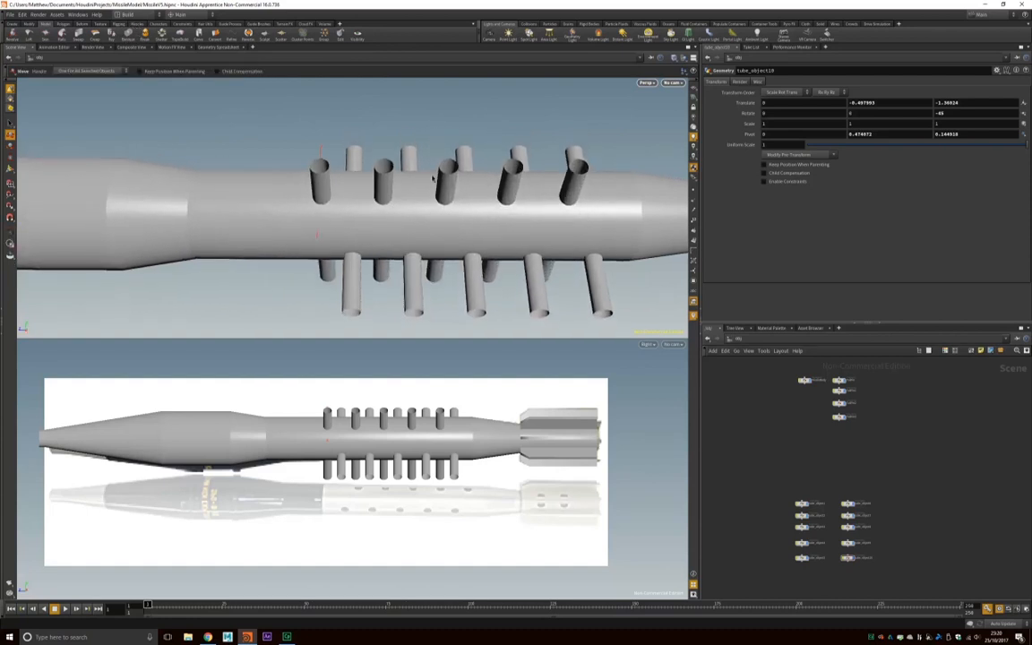
drag(287, 377, 474, 418)
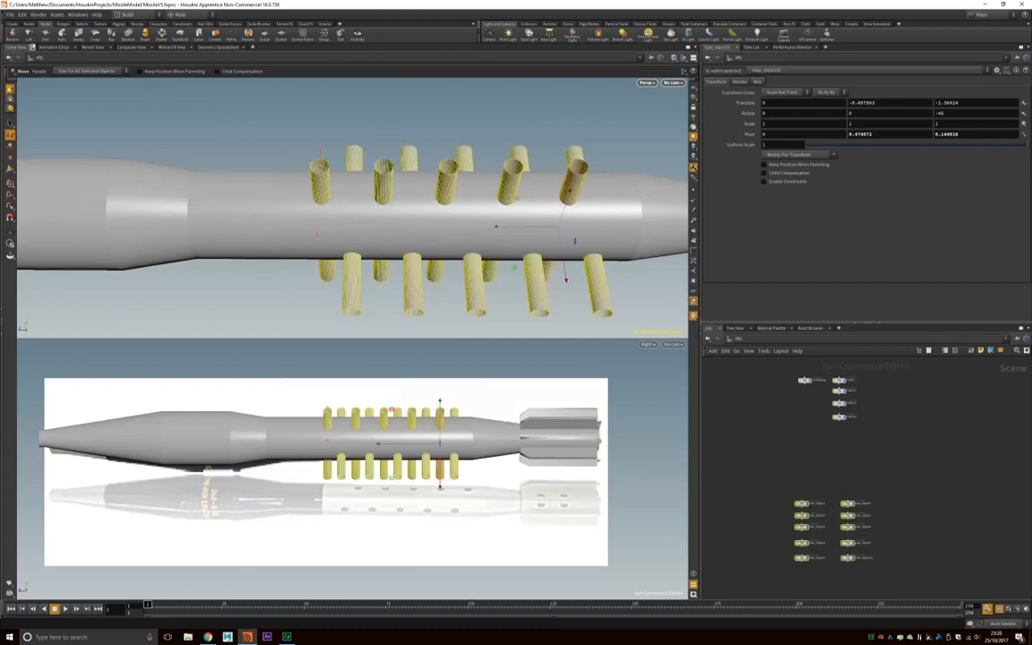
click(130, 36)
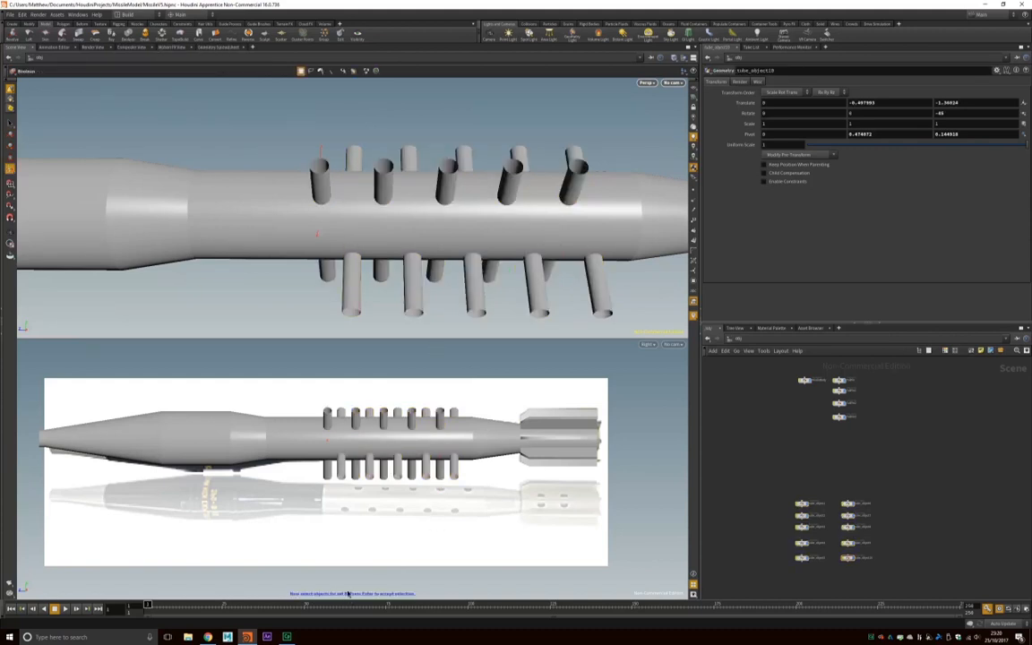
click(269, 448)
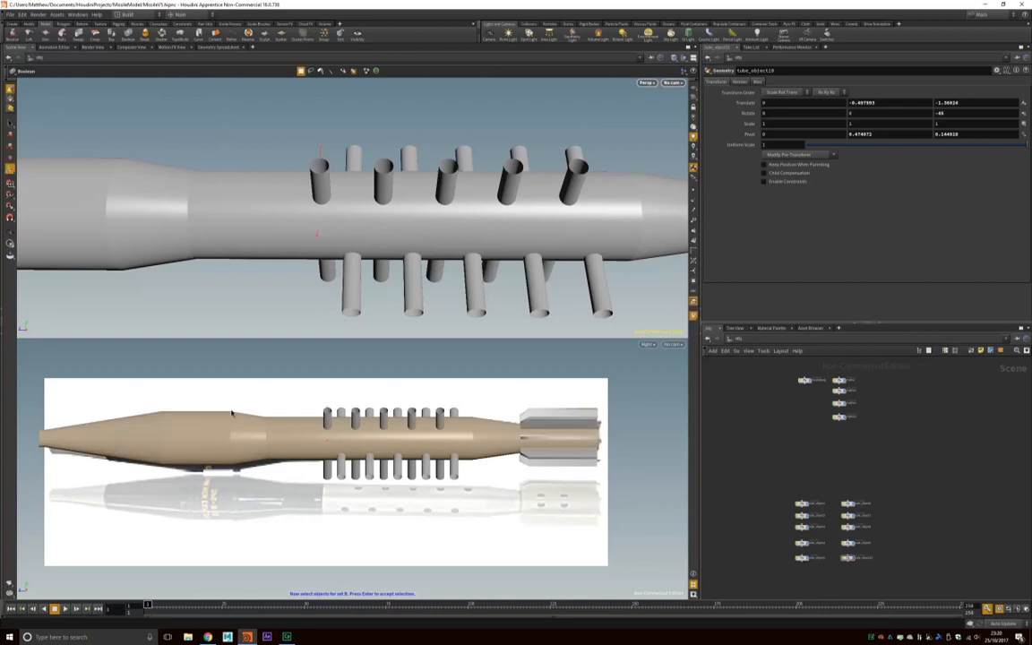
click(287, 440)
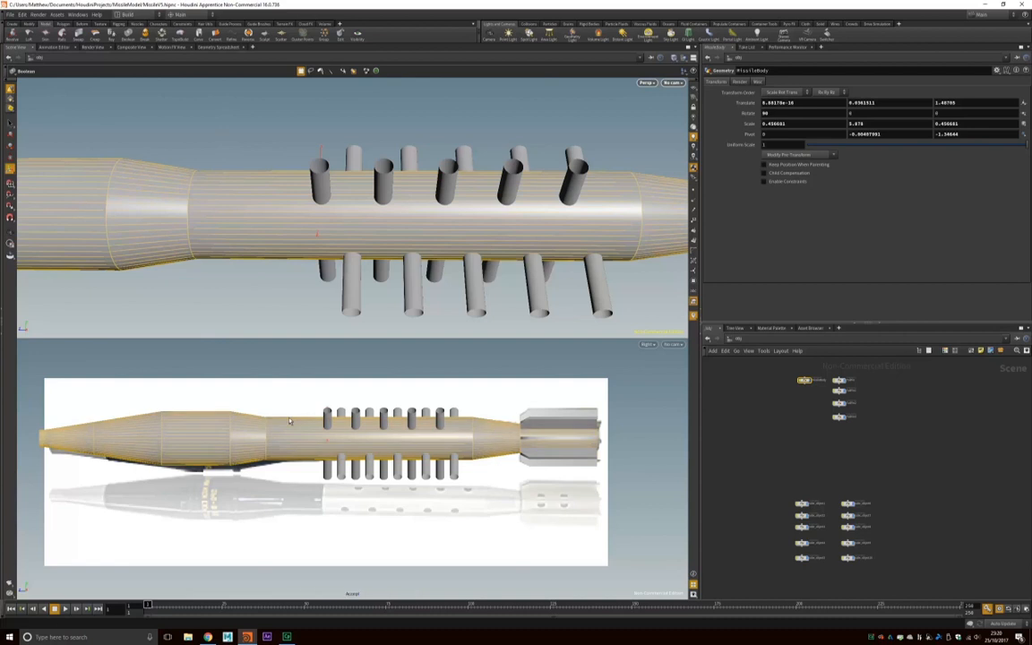
key(Return)
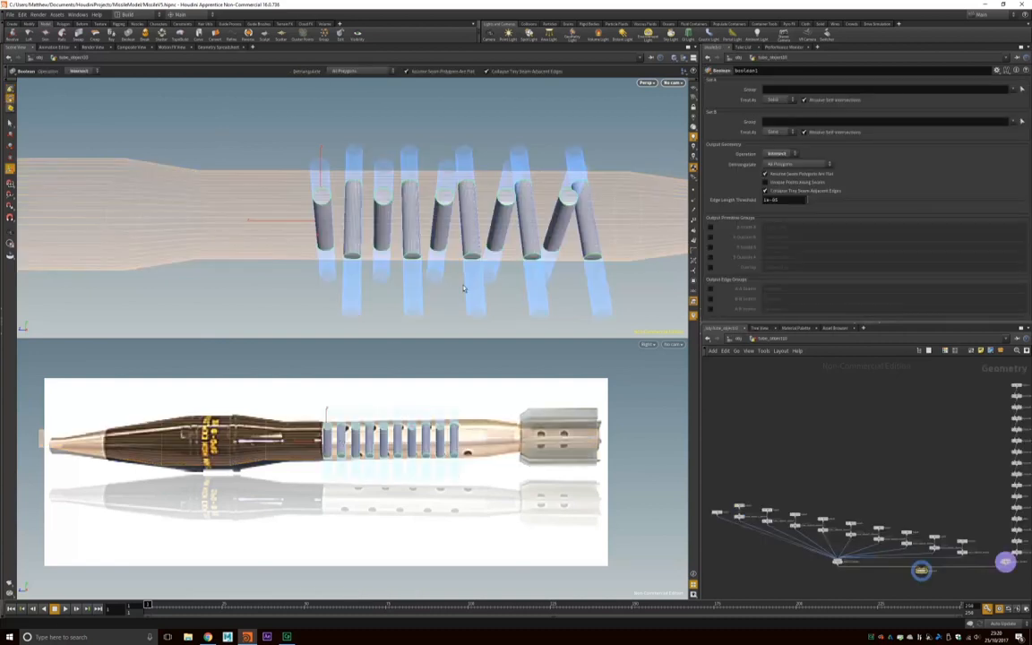
- Change the Boolean's operation to Union and inspect the combined tubes and missile body from several angles
alt+drag(479, 270, 192, 135)
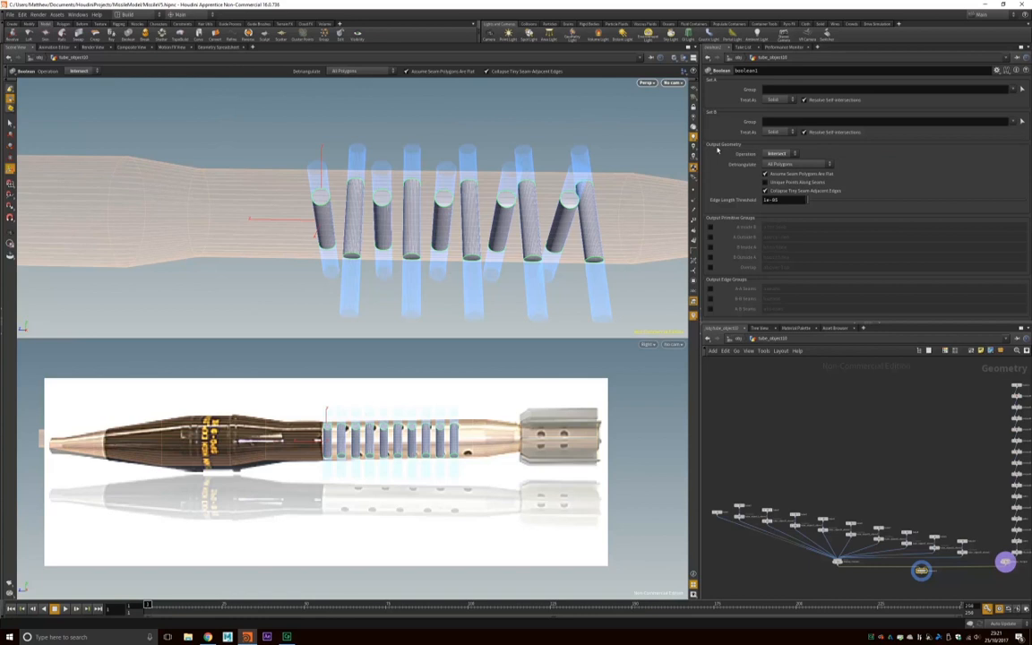
click(786, 156)
click(776, 164)
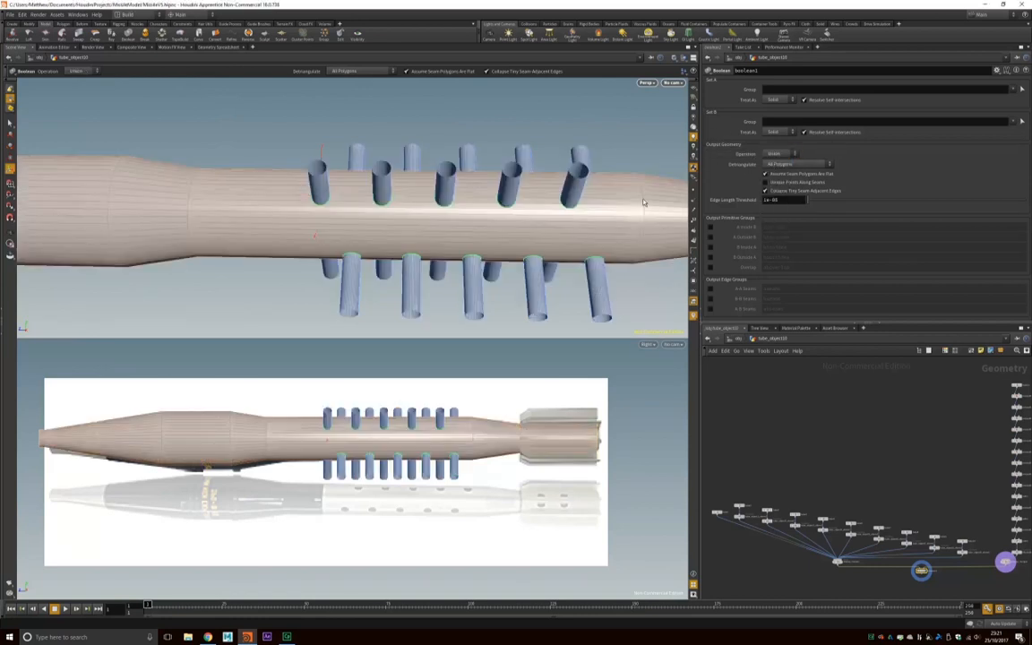
alt+drag(563, 184, 412, 145)
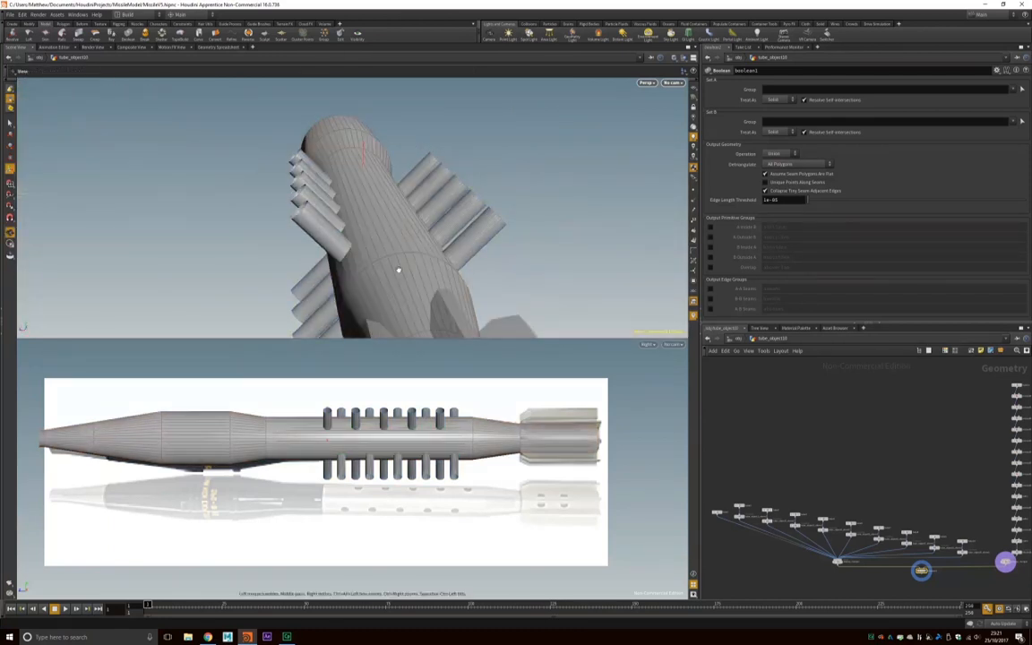
alt+drag(396, 270, 497, 217)
alt+drag(528, 137, 373, 198)
scroll(378, 248, up, 8)
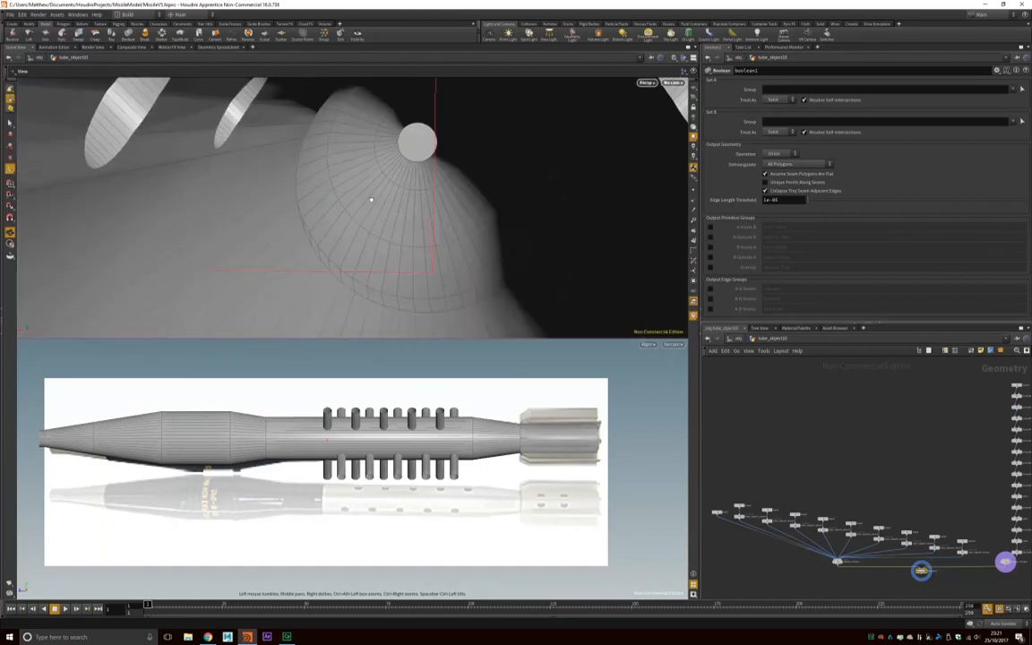
drag(437, 143, 403, 166)
scroll(380, 214, down, 15)
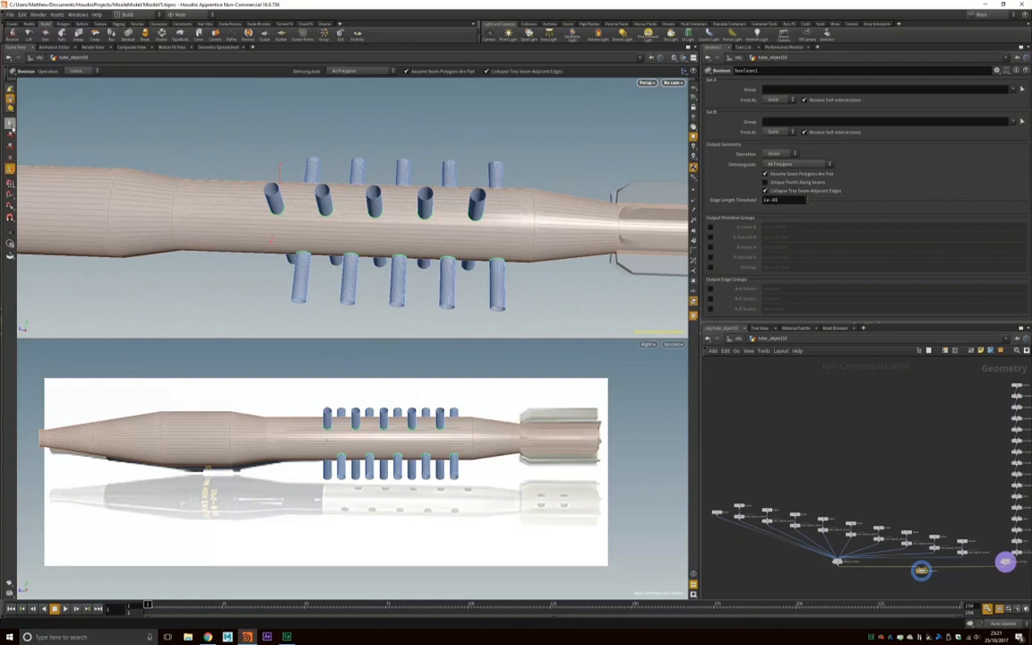
- Delete the first row of five tube ends protruding from the upper side of the body
click(10, 122)
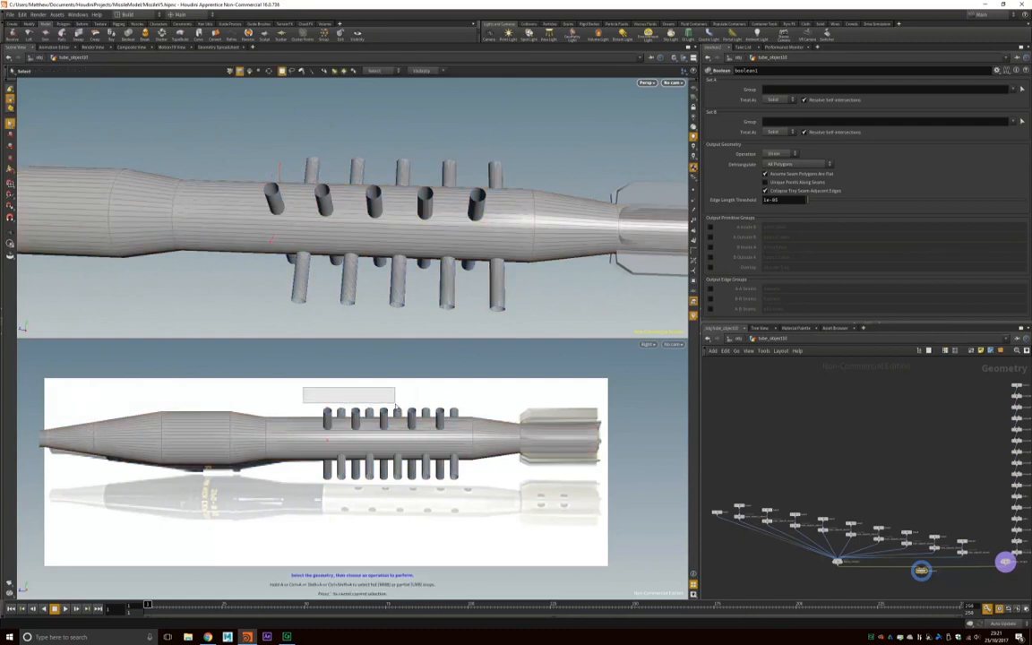
key(Escape)
drag(396, 225, 394, 134)
key(s)
drag(232, 110, 529, 172)
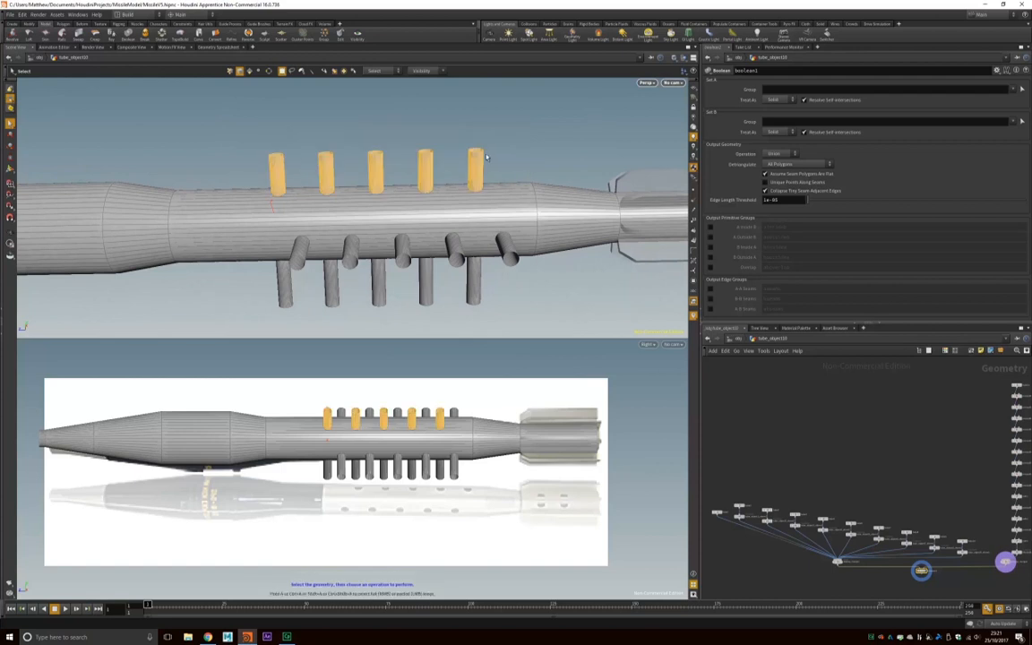
key(Delete)
- Turn the missile to its next side and delete the second row of protruding tube ends
key(Escape)
drag(451, 149, 453, 280)
key(Return)
drag(269, 107, 522, 65)
key(Delete)
- Delete the two remaining rows of protruding tube ends so only round holes are left in the body
key(Escape)
drag(260, 281, 457, 371)
key(Delete)
drag(261, 283, 435, 157)
key(Delete)
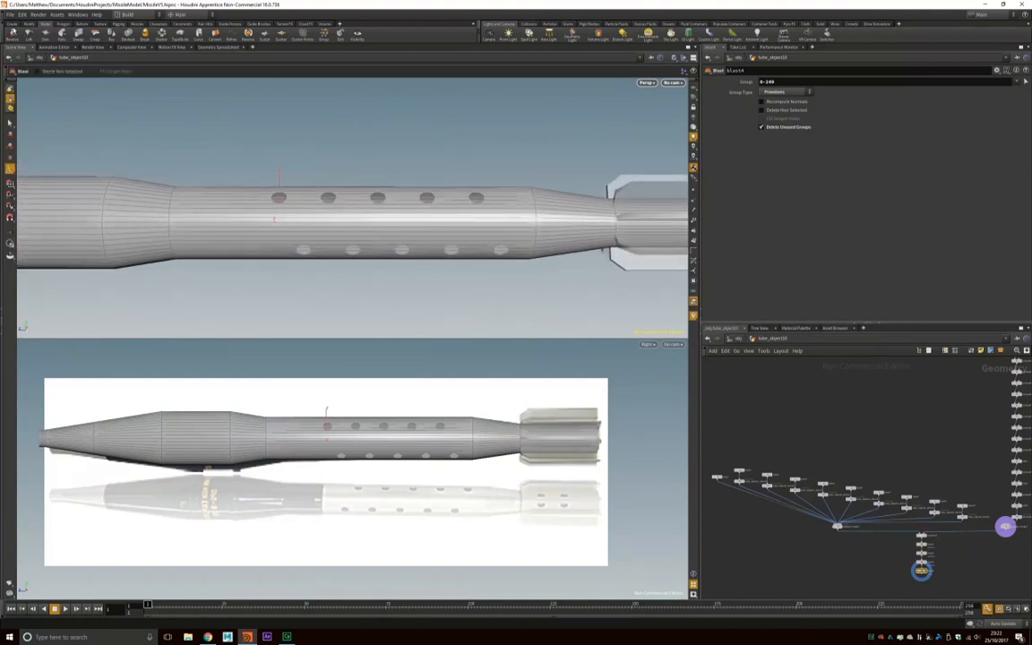
- Save the scene as a new version named MissileV7.hipnc
click(13, 23)
click(9, 14)
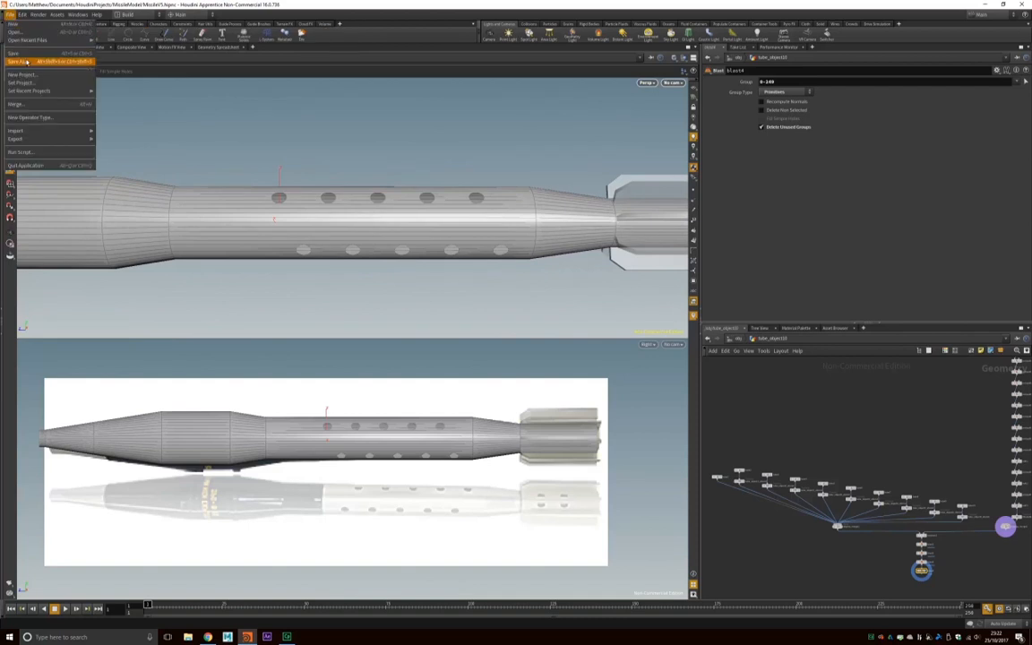
click(27, 51)
click(476, 406)
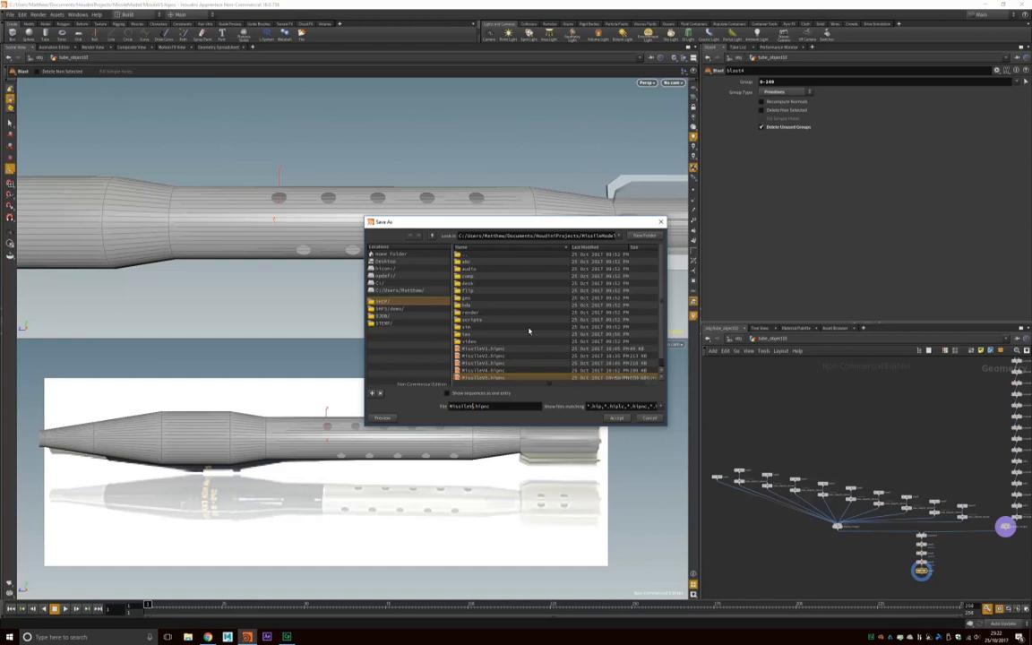
scroll(529, 332, down, 1)
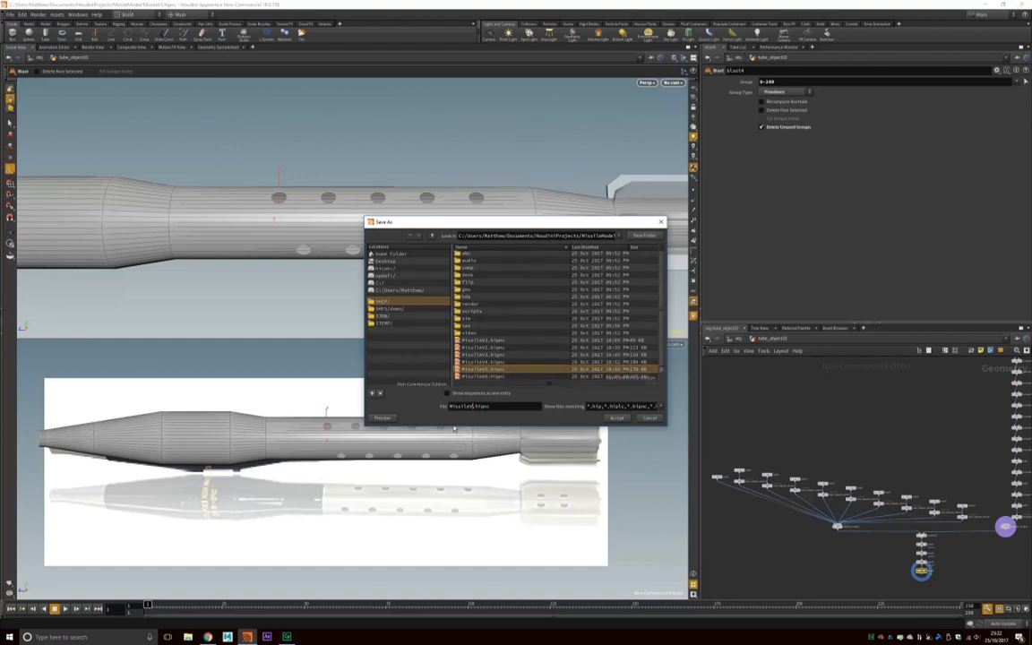
text(7)
key(Return)
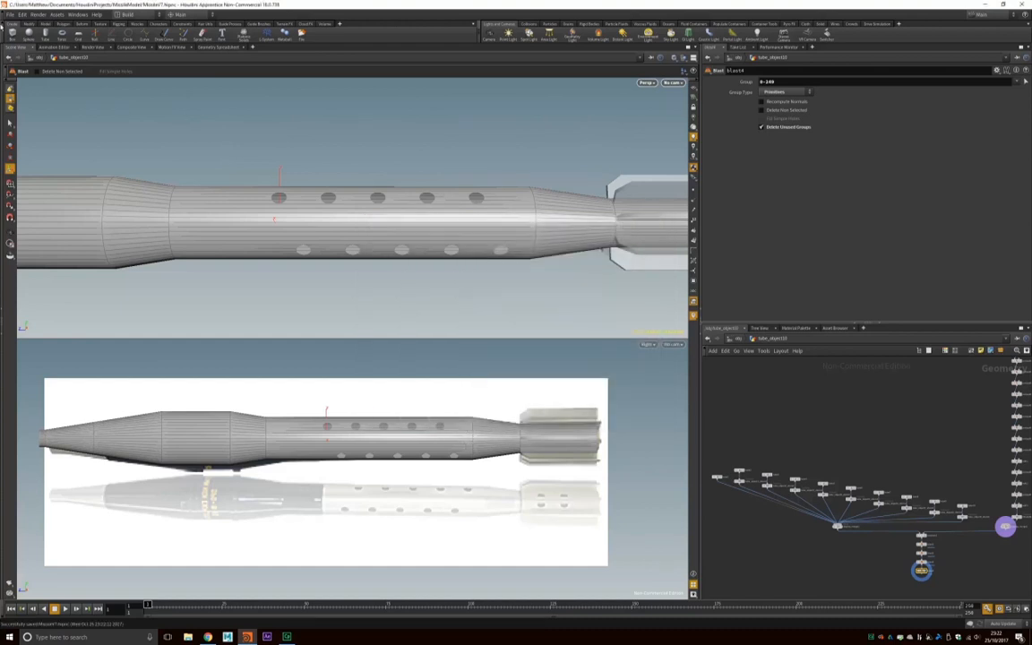
- Create a polygon tube at the origin on the missile body and move the two tube object nodes up beside the TailFin nodes
click(45, 34)
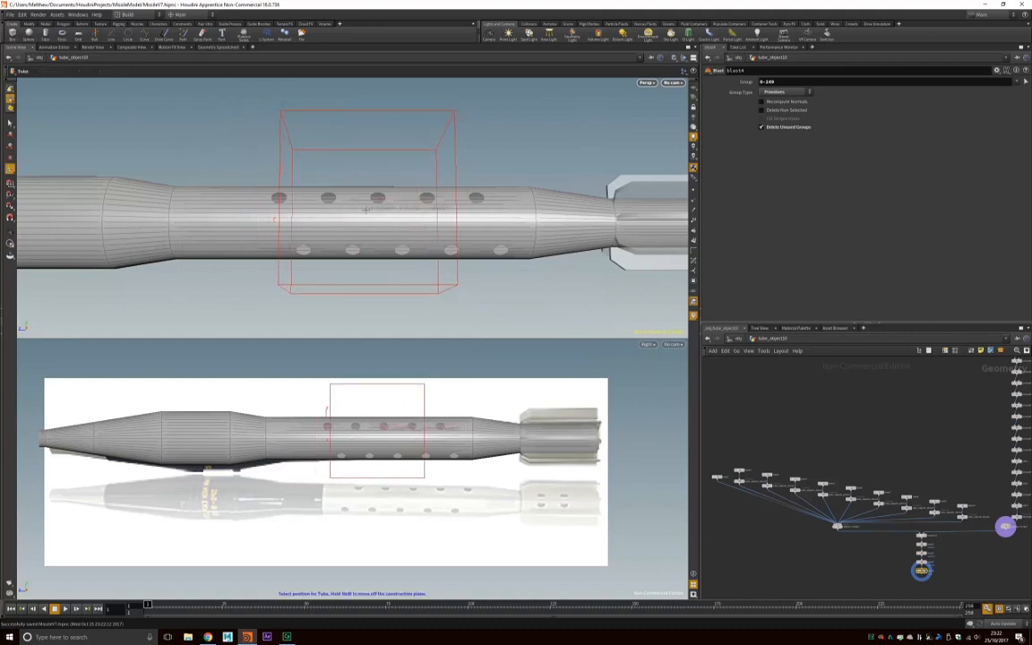
click(279, 219)
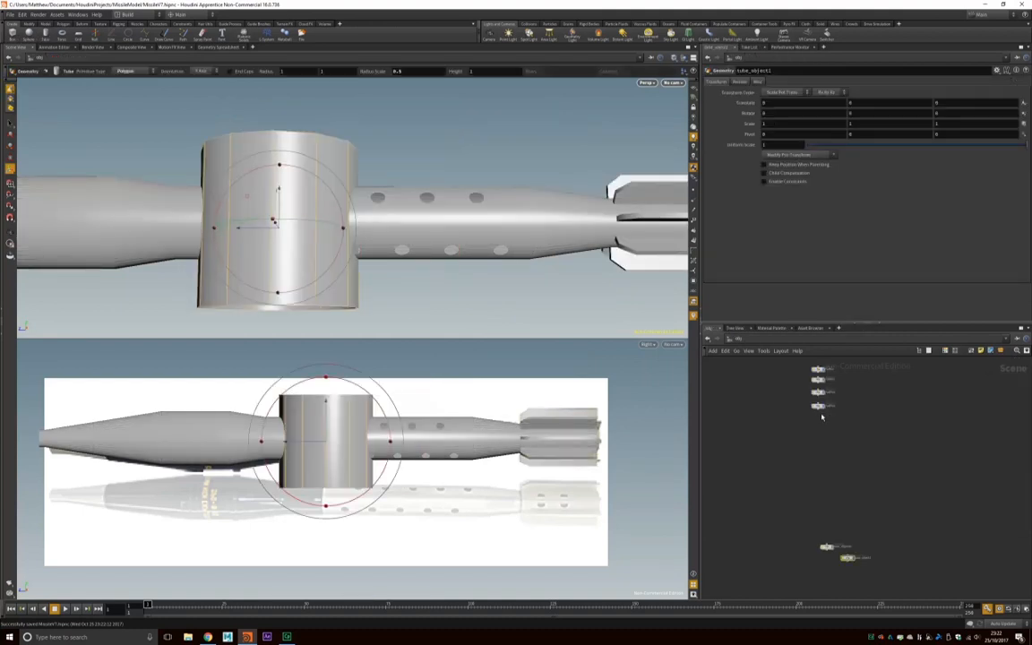
drag(833, 559, 905, 394)
middle_drag(901, 409, 810, 611)
scroll(853, 523, down, 5)
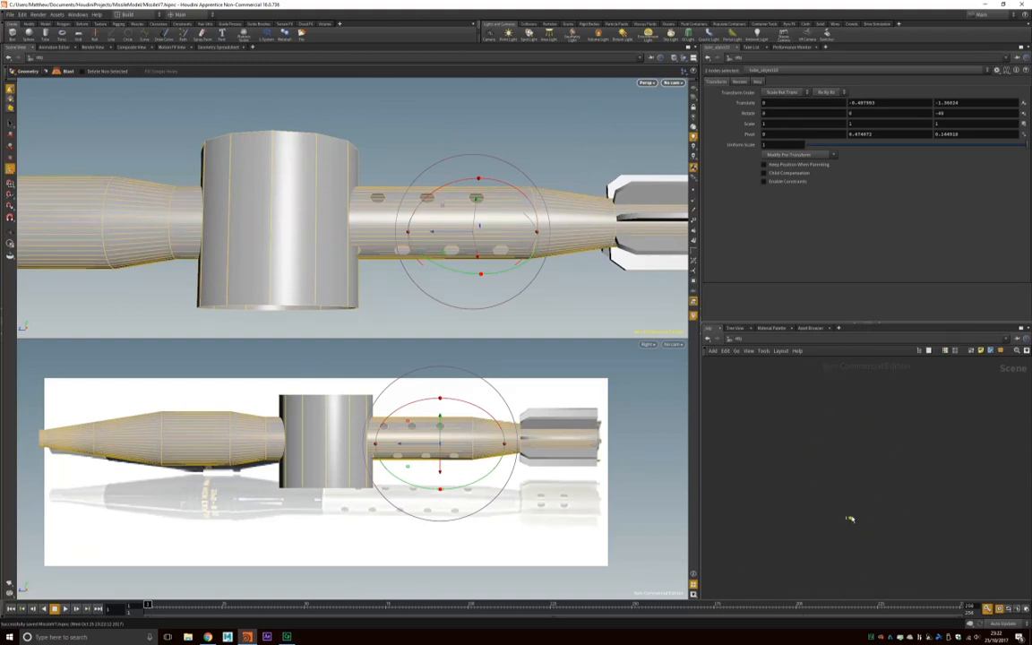
scroll(819, 528, up, 5)
middle_drag(840, 444, 859, 422)
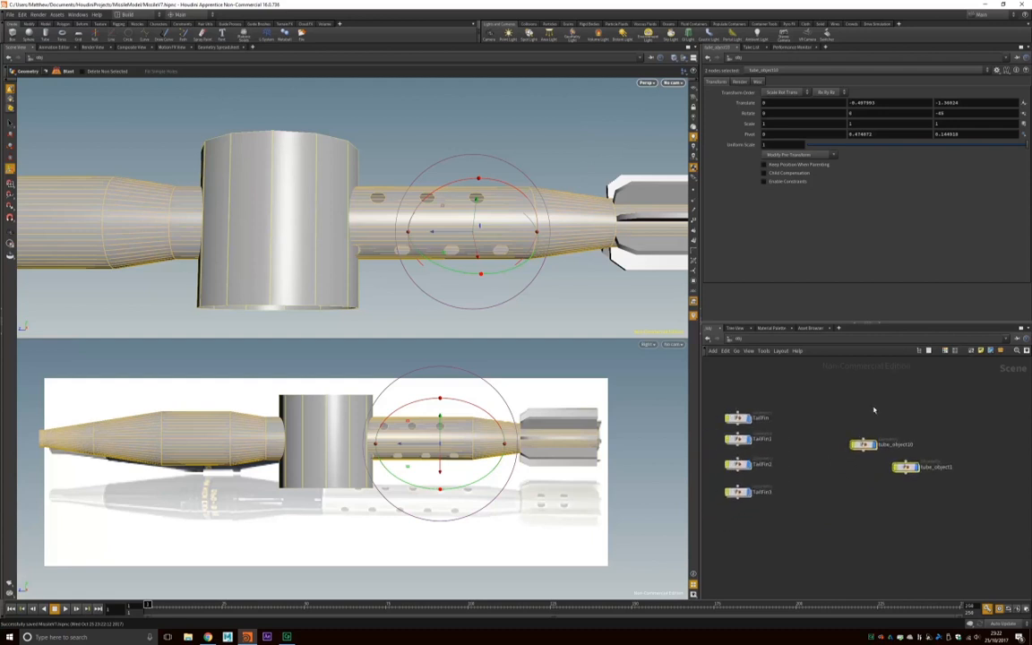
- Rotate the new tube, tube_object1, 90 degrees around X so it lies along the missile body
click(904, 467)
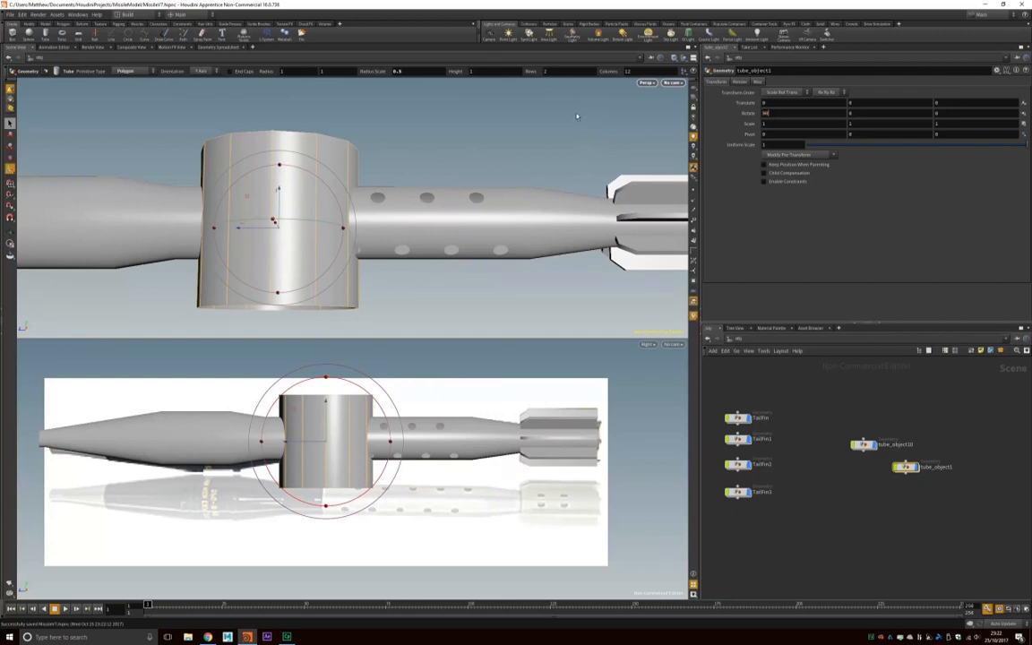
key(Return)
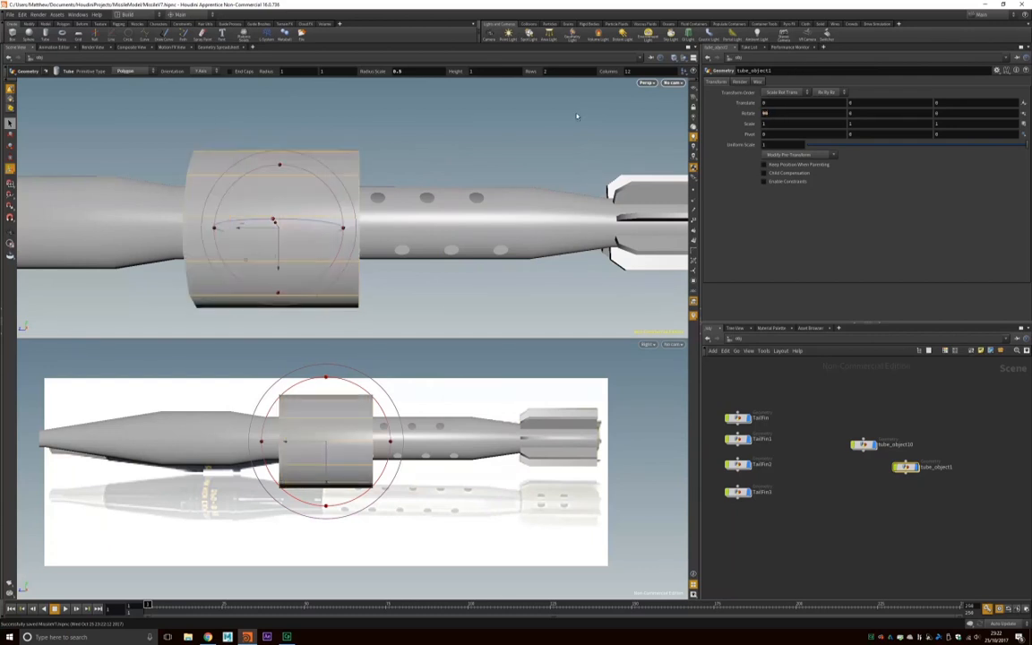
- Give the new tube 50 columns and uniformly shrink it to a radius and height of about 0.376 so it fits inside the body
double_click(905, 467)
drag(851, 191, 1021, 190)
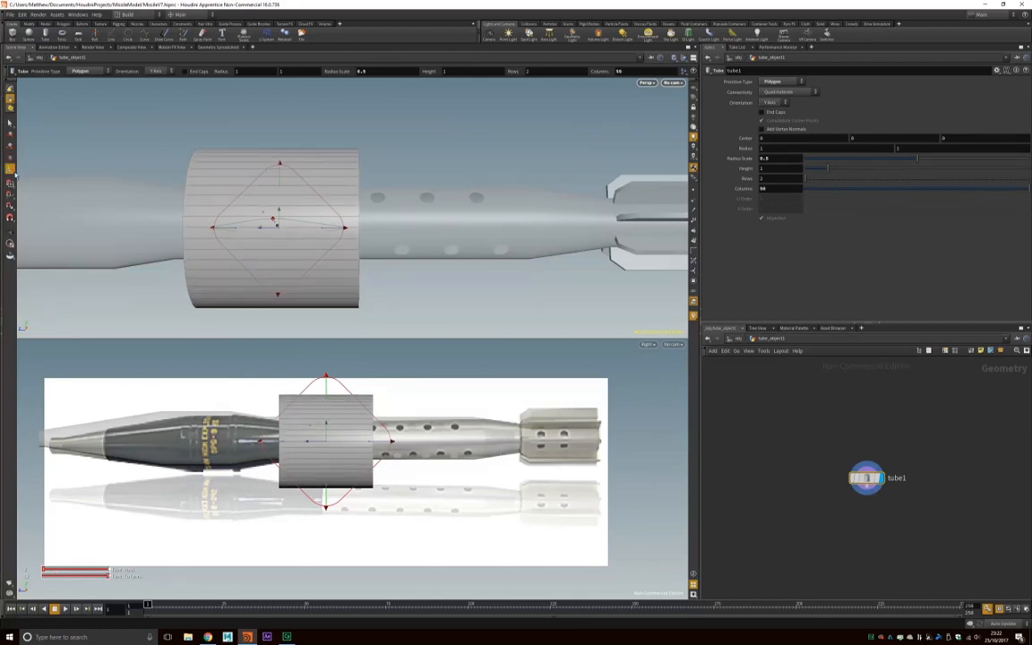
drag(344, 229, 305, 236)
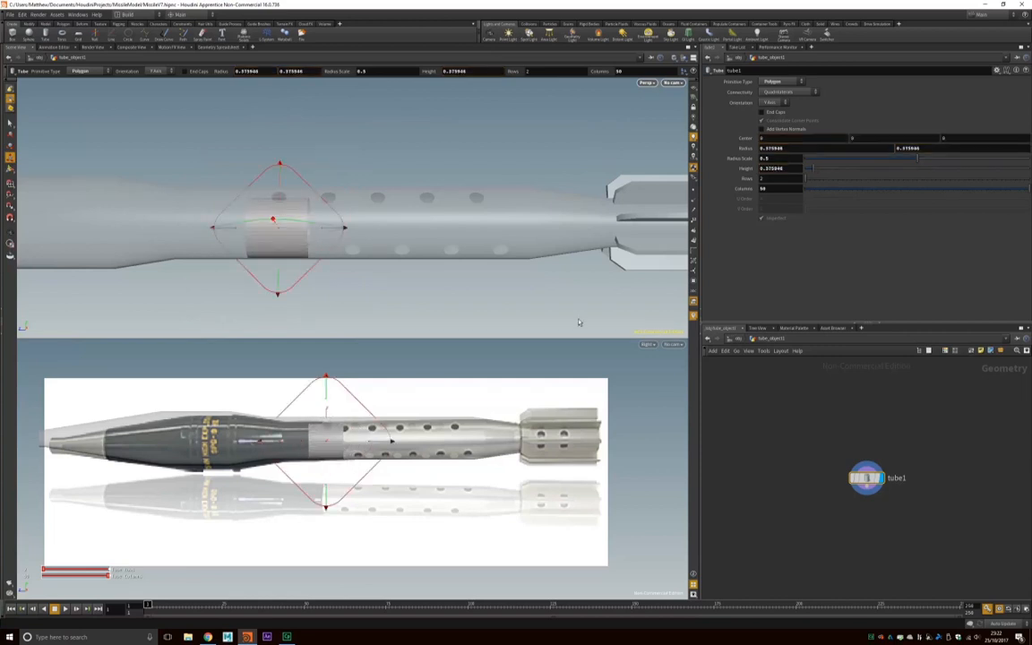
key(u)
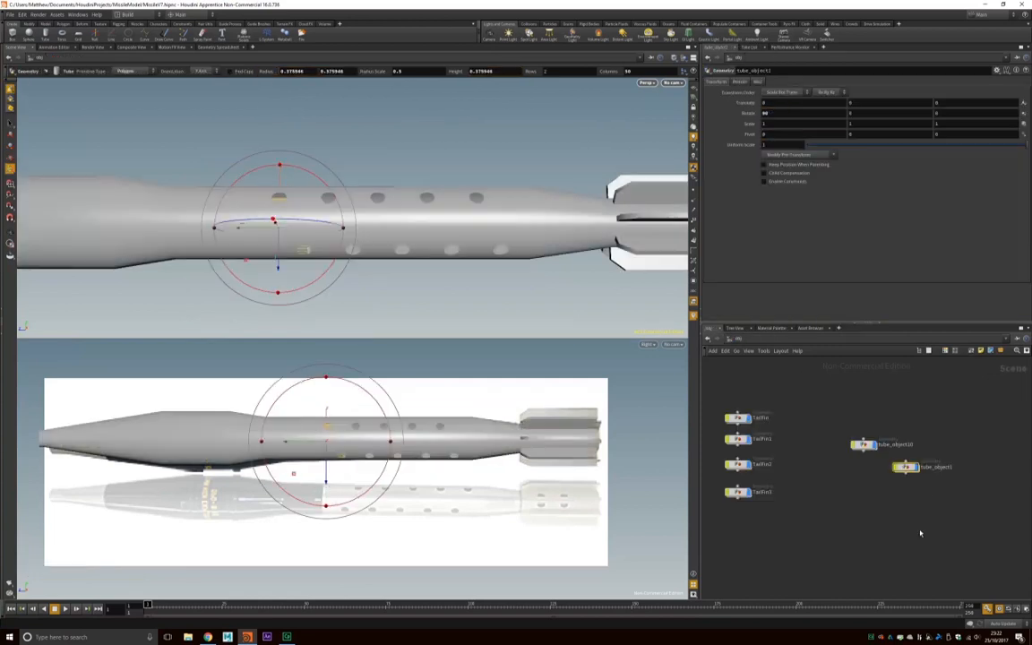
- Rename the missile body object tube_object10 as RocketBody
click(863, 445)
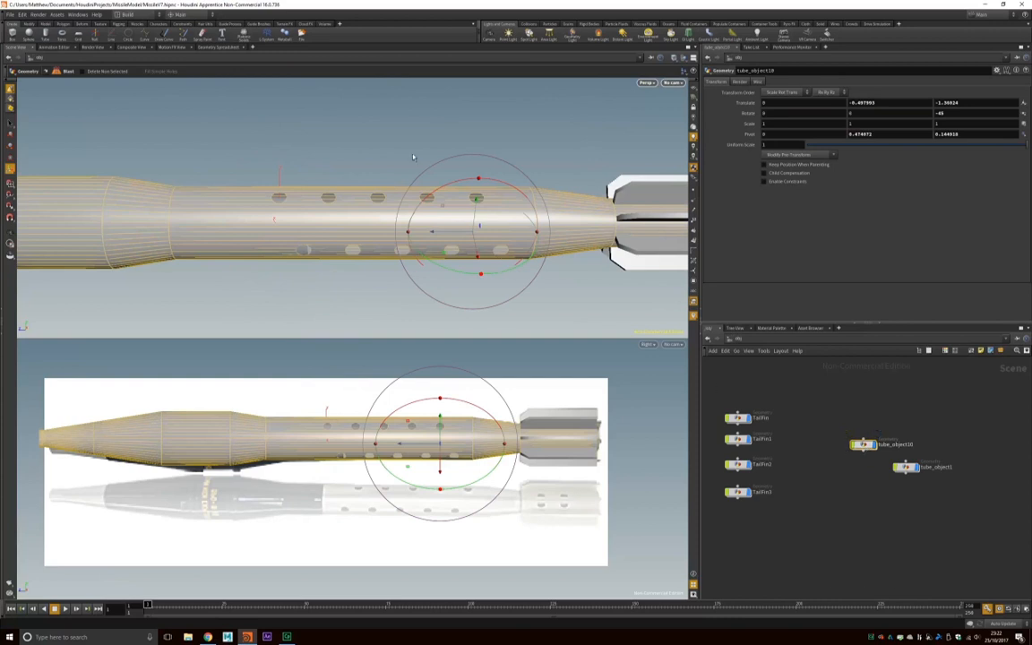
double_click(895, 444)
text(Ro)
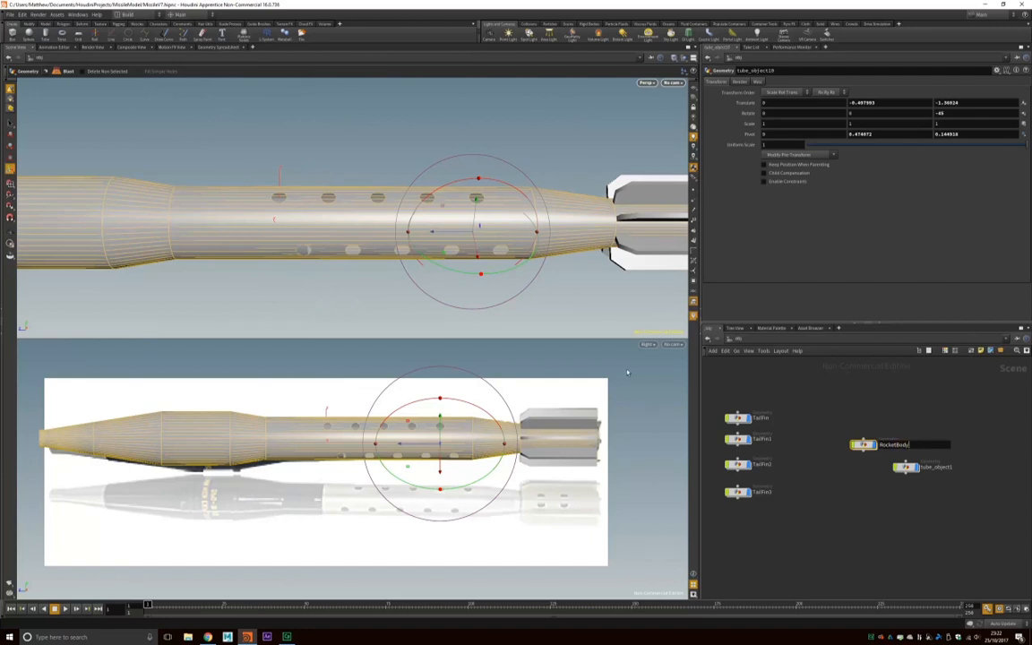
text(cketBody)
key(Return)
double_click(890, 445)
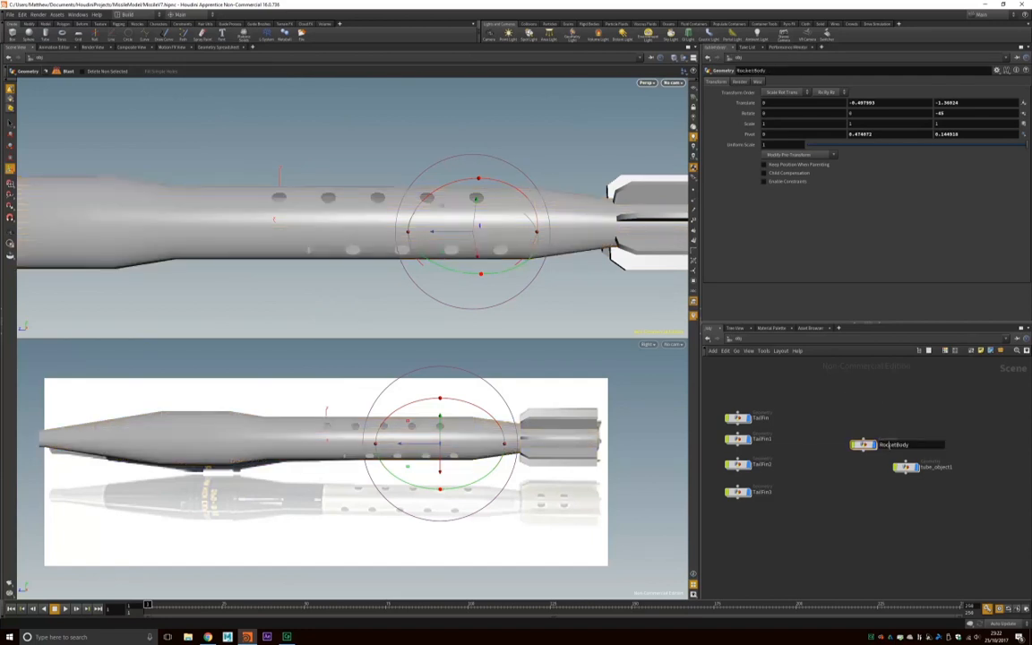
- Try to align the new tube with the body by giving it RocketBody's Y translation value
click(862, 102)
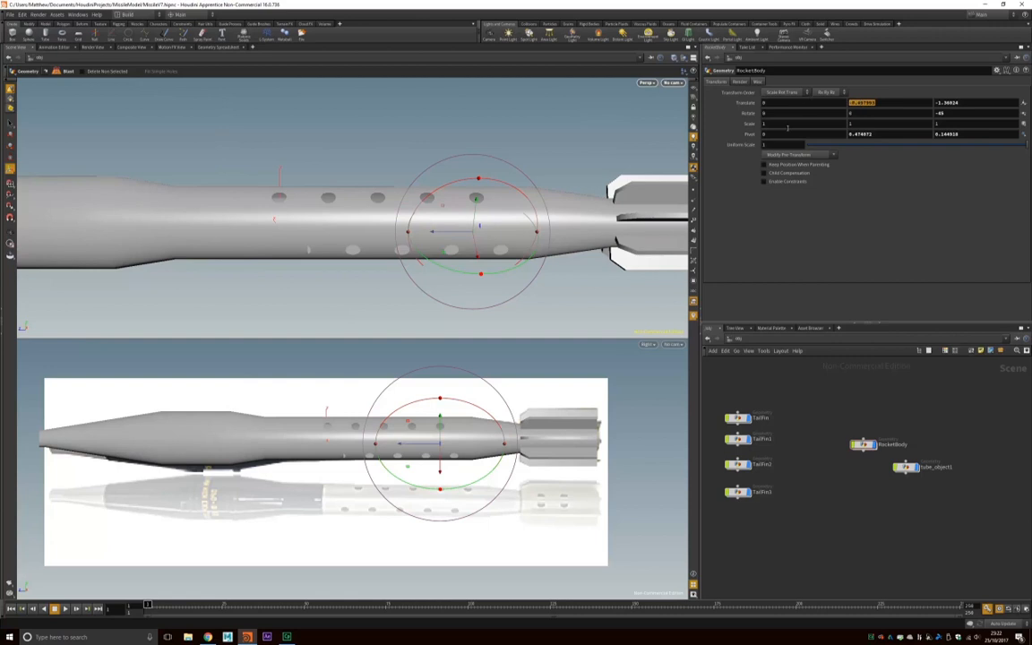
click(905, 468)
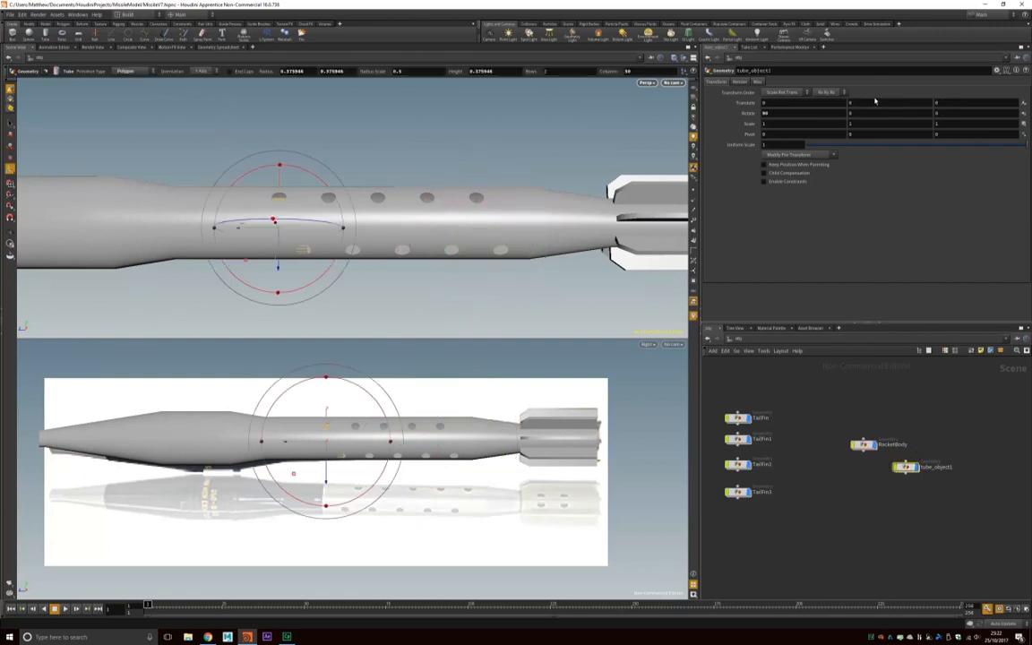
text(-0.497593)
key(Return)
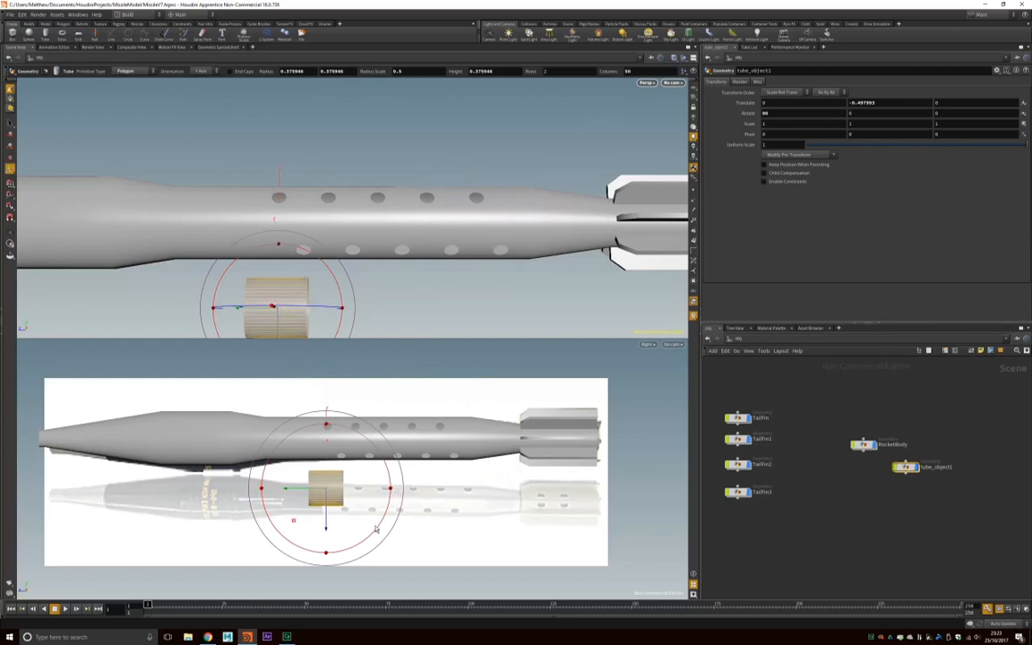
- Raise the tube into the body's centre at a Y position of about 0.039 and stretch it lengthwise behind the holes
drag(325, 531, 328, 482)
key(r)
drag(327, 154, 166, 174)
right_drag(451, 237, 435, 307)
drag(434, 307, 374, 288)
click(10, 157)
drag(260, 189, 494, 212)
scroll(400, 233, down, 10)
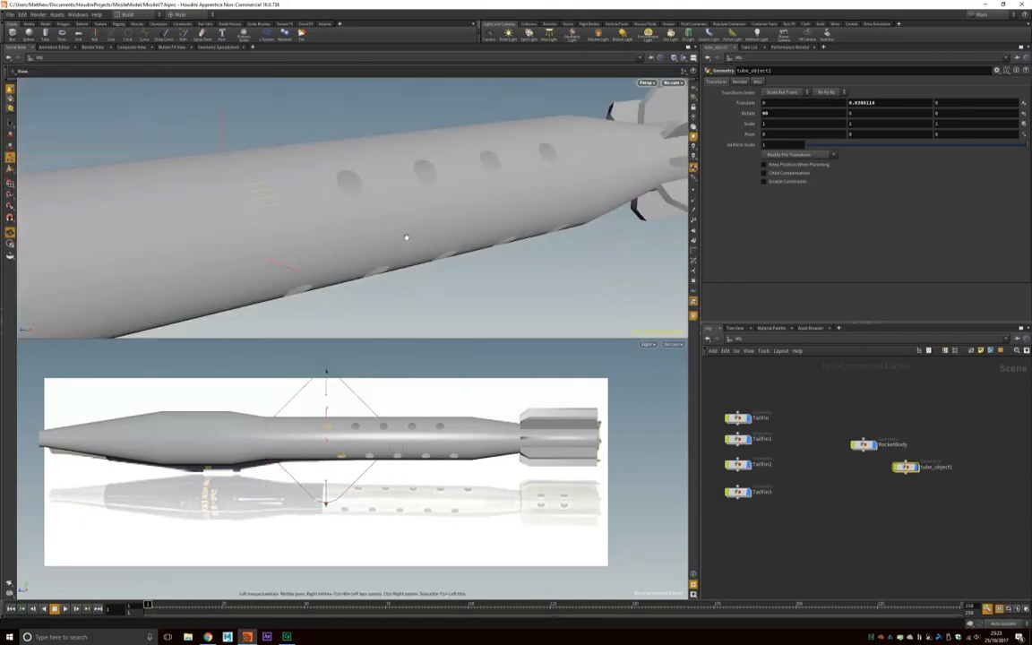
drag(408, 228, 421, 204)
- Move the inner tube toward the tail to a Z position of about -0.72 and lengthen it to a Y scale of about 4.45
key(t)
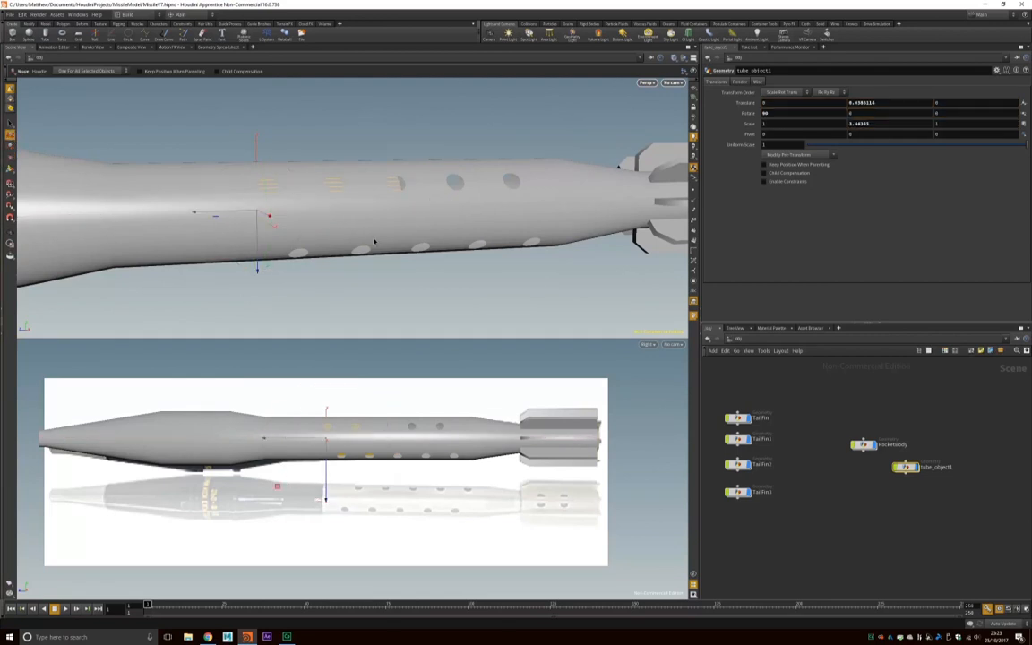
drag(204, 213, 346, 215)
click(11, 158)
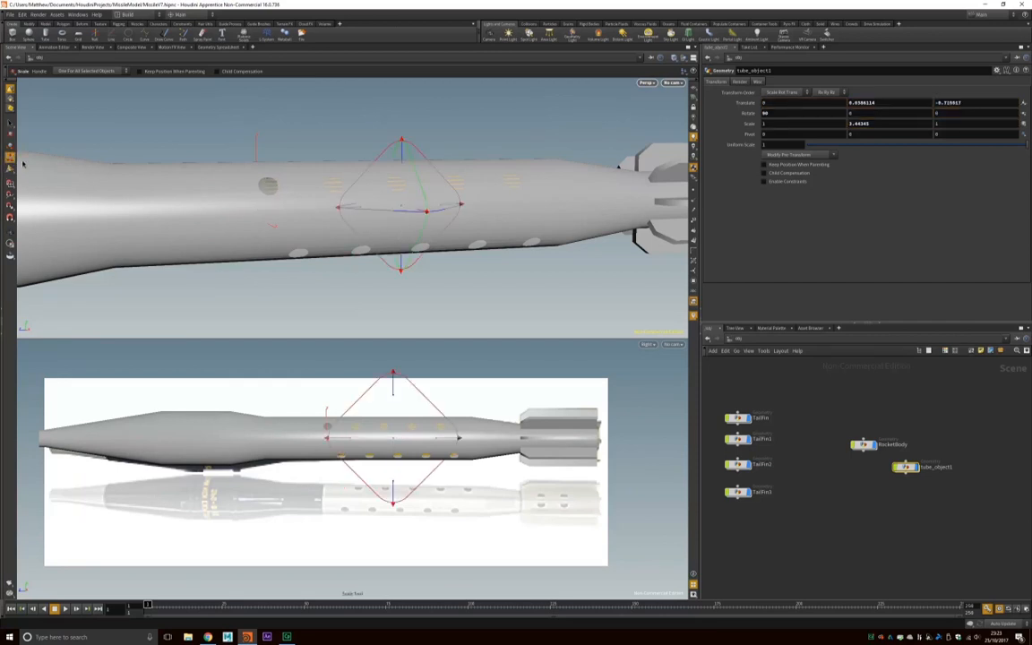
drag(448, 207, 459, 206)
- Examine the body's holes and the inner tube behind them from several sides, including a view of the whole rocket
key(Escape)
mouse_move(424, 134)
mouse_down()
mouse_move(288, 202)
mouse_move(194, 210)
mouse_move(274, 176)
mouse_move(350, 212)
mouse_move(434, 148)
mouse_up()
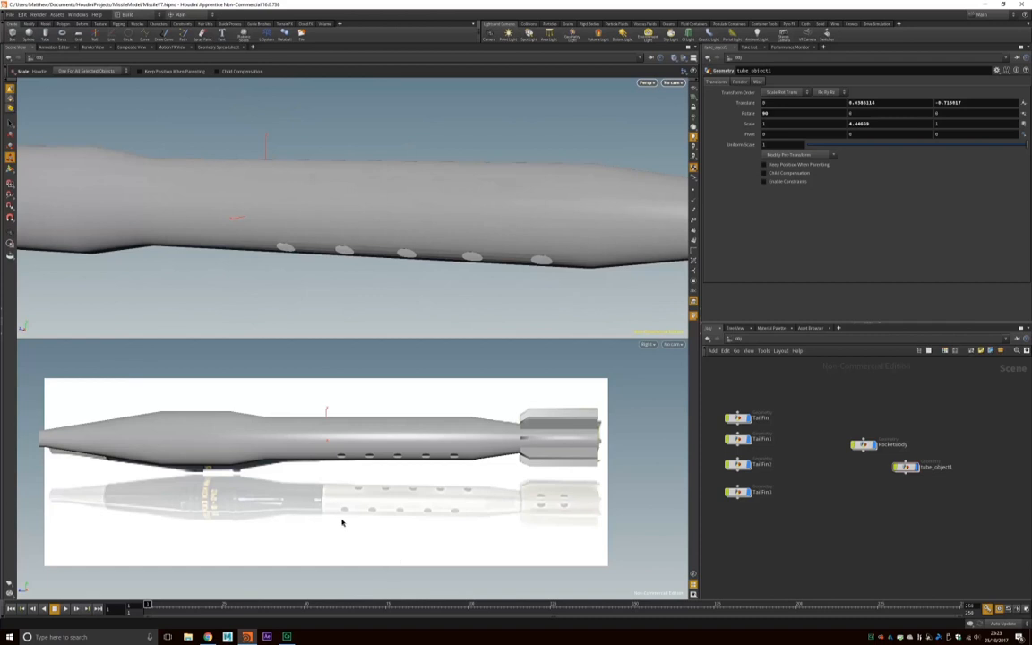
key(Escape)
drag(366, 310, 413, 293)
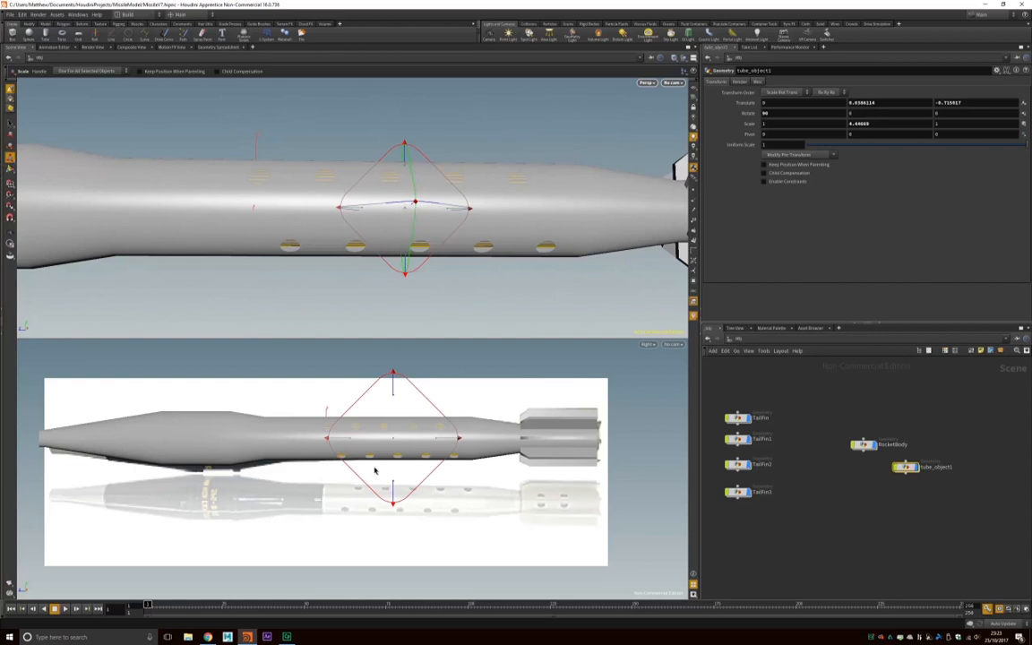
key(Escape)
drag(318, 154, 350, 180)
right_drag(349, 181, 287, 233)
middle_drag(320, 323, 325, 292)
drag(423, 210, 375, 226)
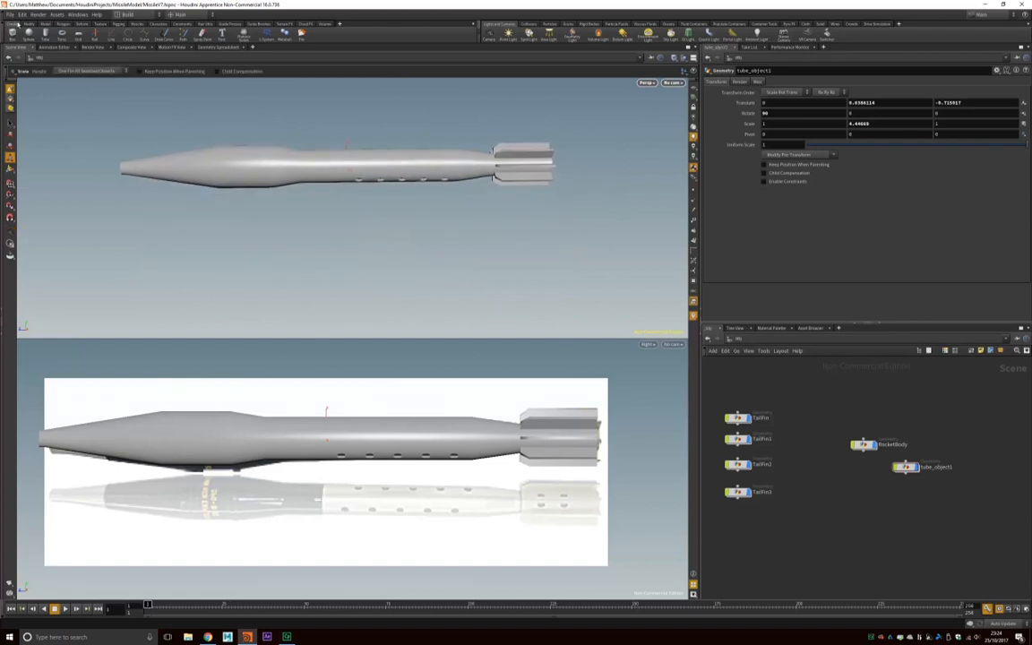